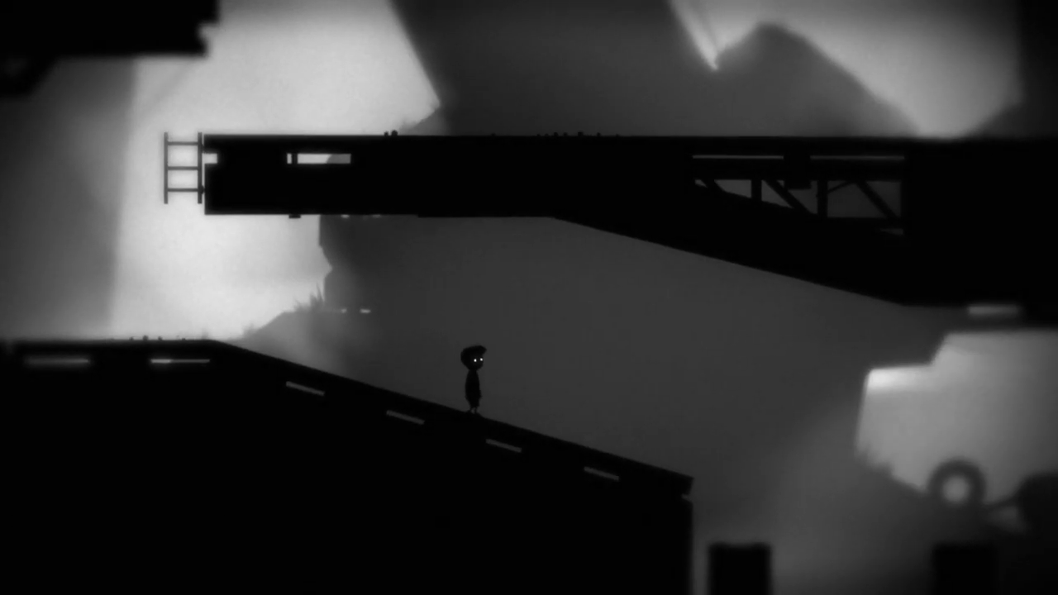
pyautogui.press('Right')
pyautogui.press('Up')
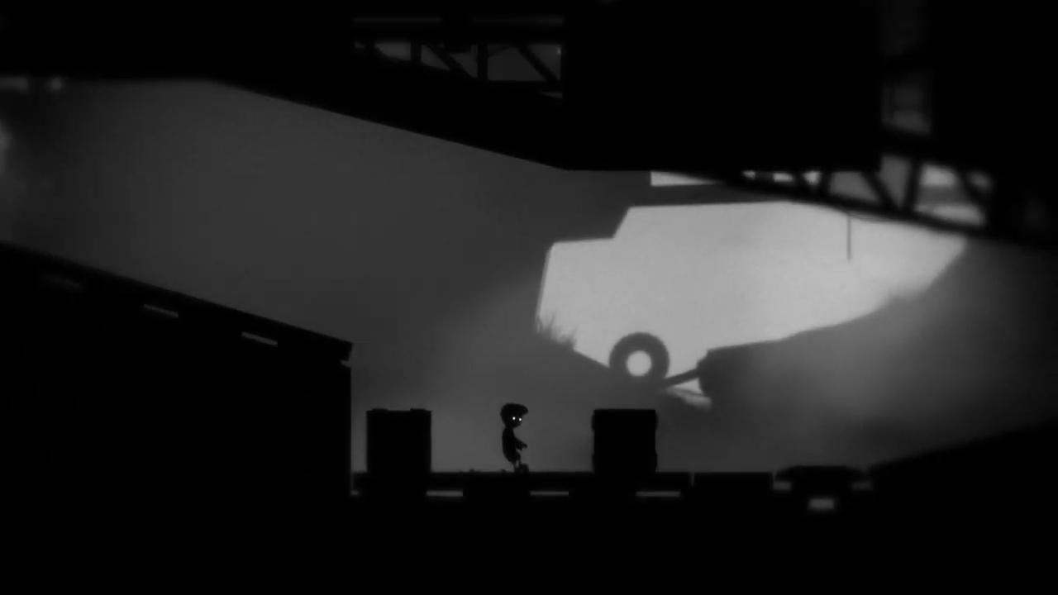
pyautogui.press('Right')
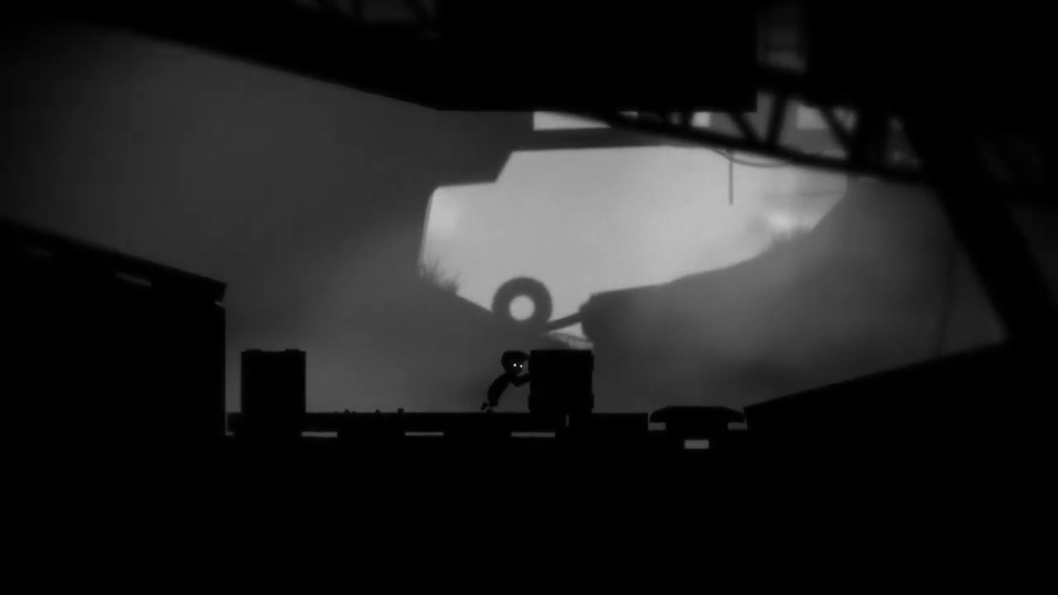
pyautogui.press('Right')
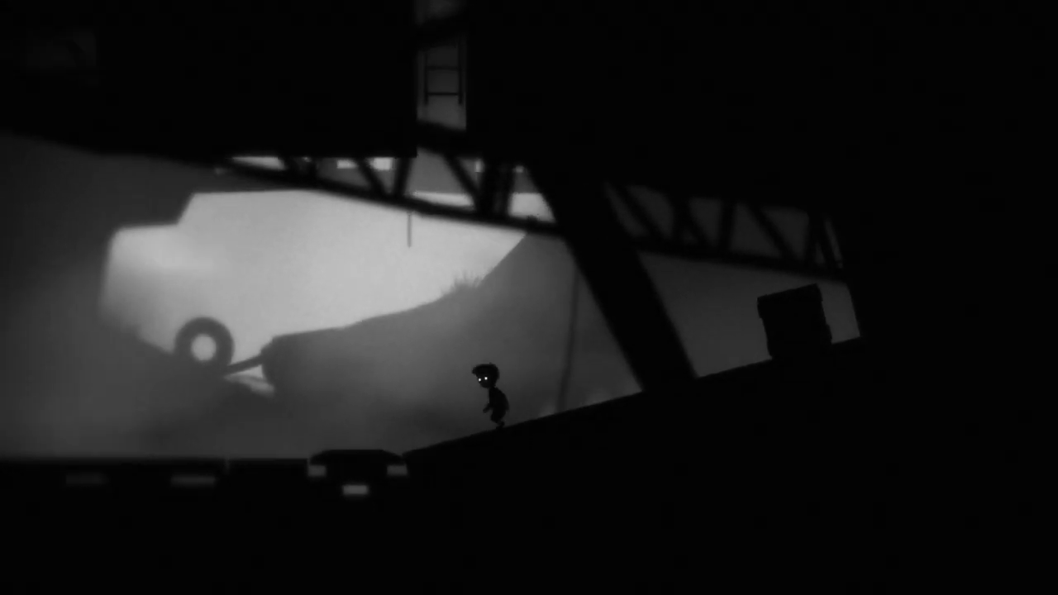
pyautogui.press('Left')
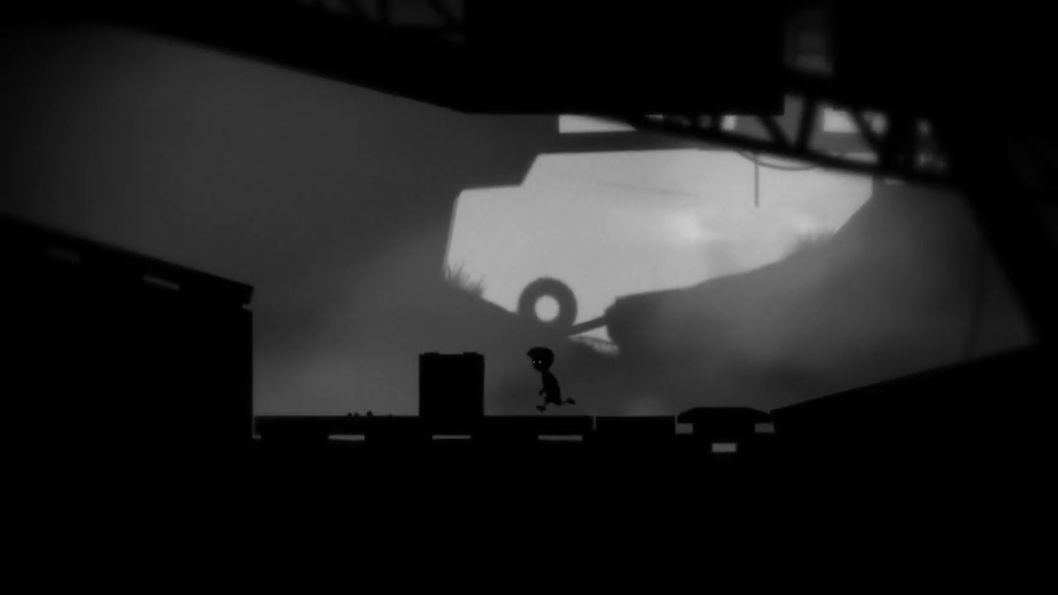
pyautogui.press('Left')
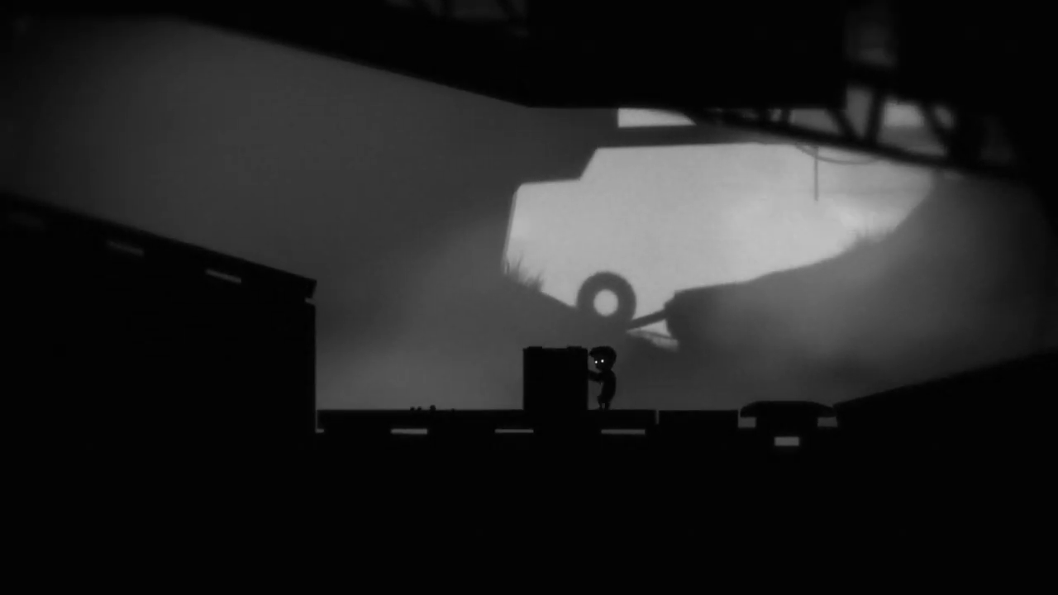
pyautogui.press('Right')
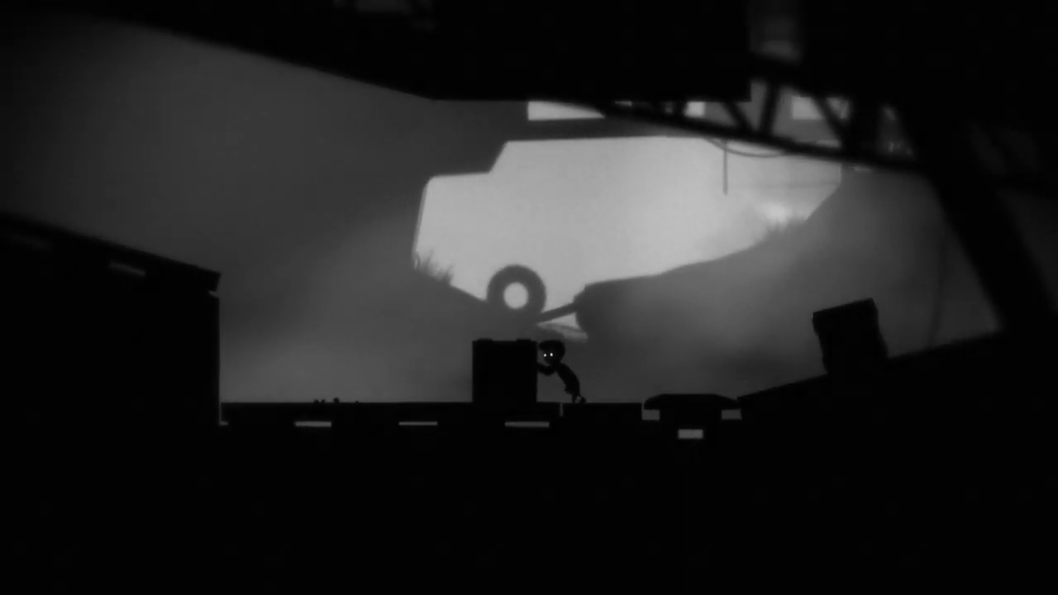
pyautogui.press('Left')
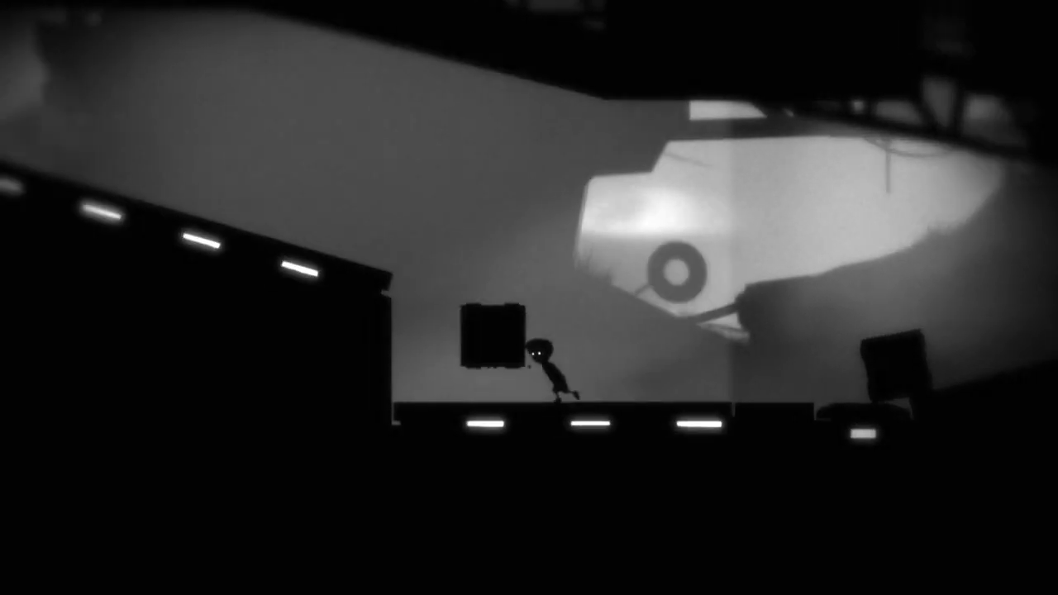
pyautogui.press('Left')
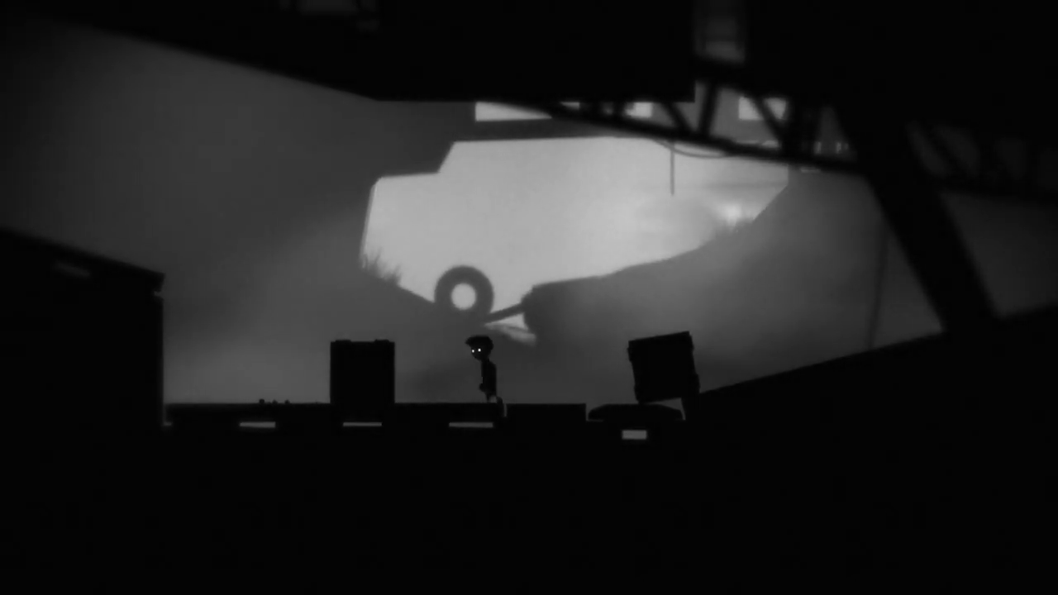
pyautogui.press('Left')
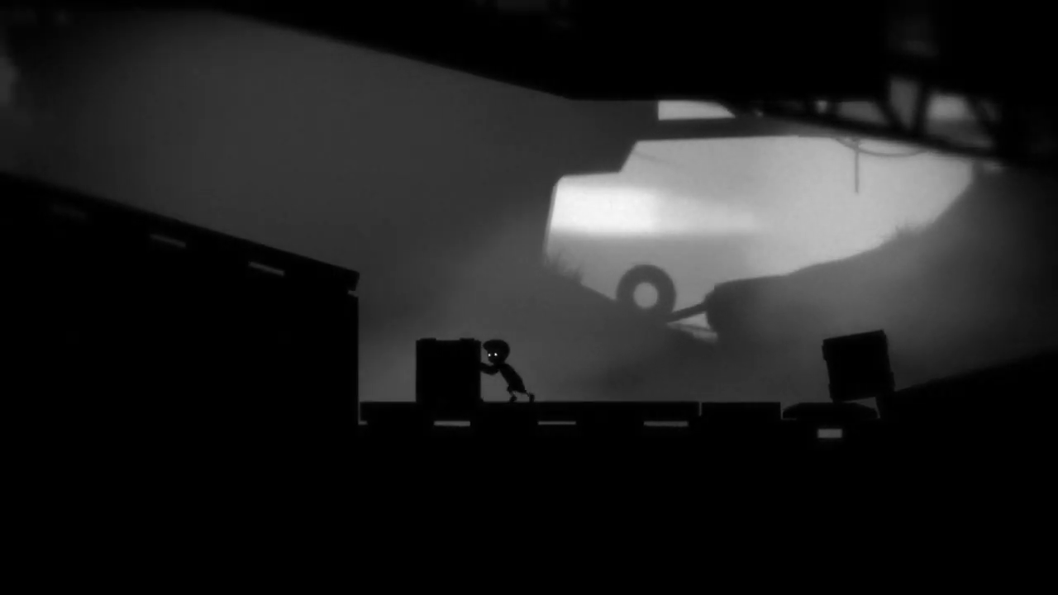
pyautogui.press('Right')
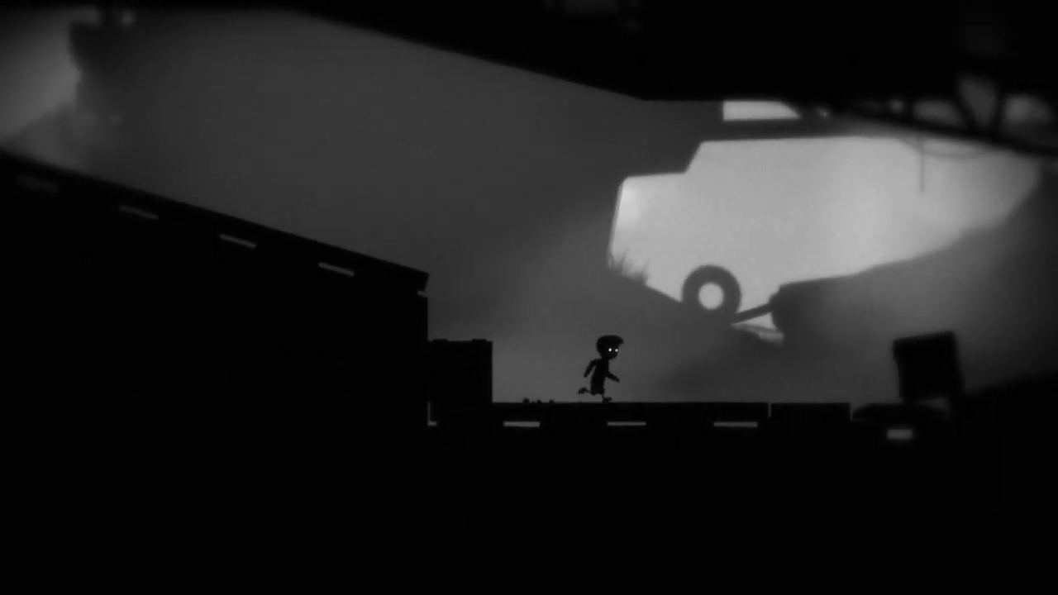
pyautogui.press('Right')
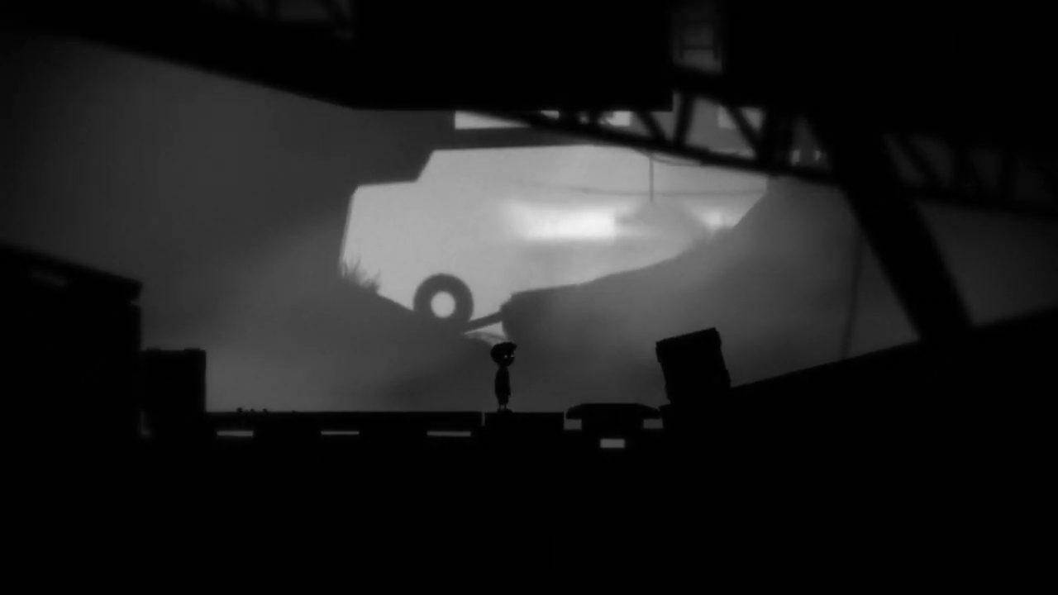
pyautogui.press('Right')
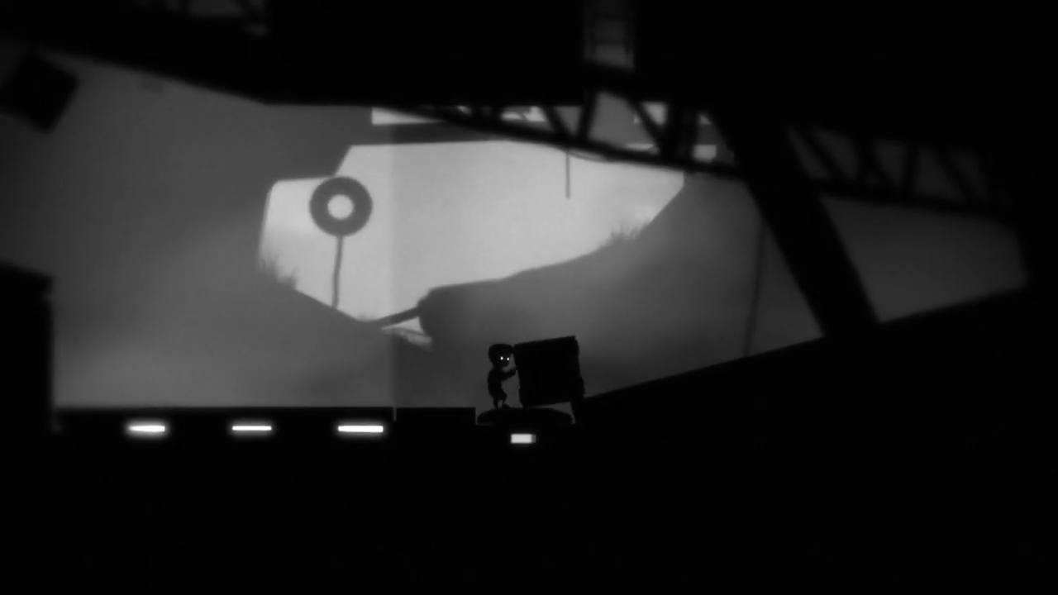
pyautogui.press('Left')
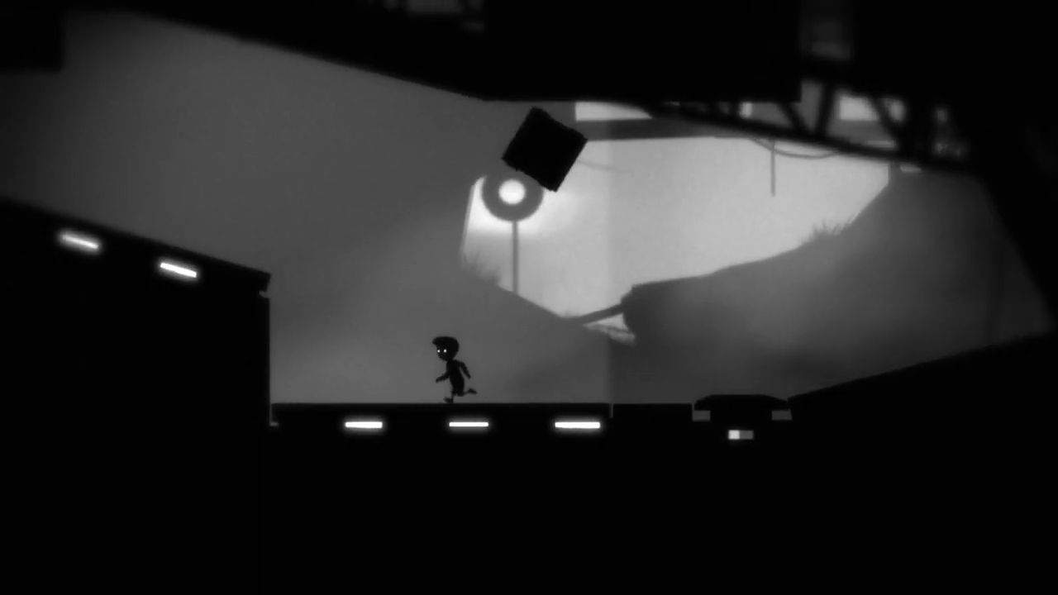
pyautogui.press('Left')
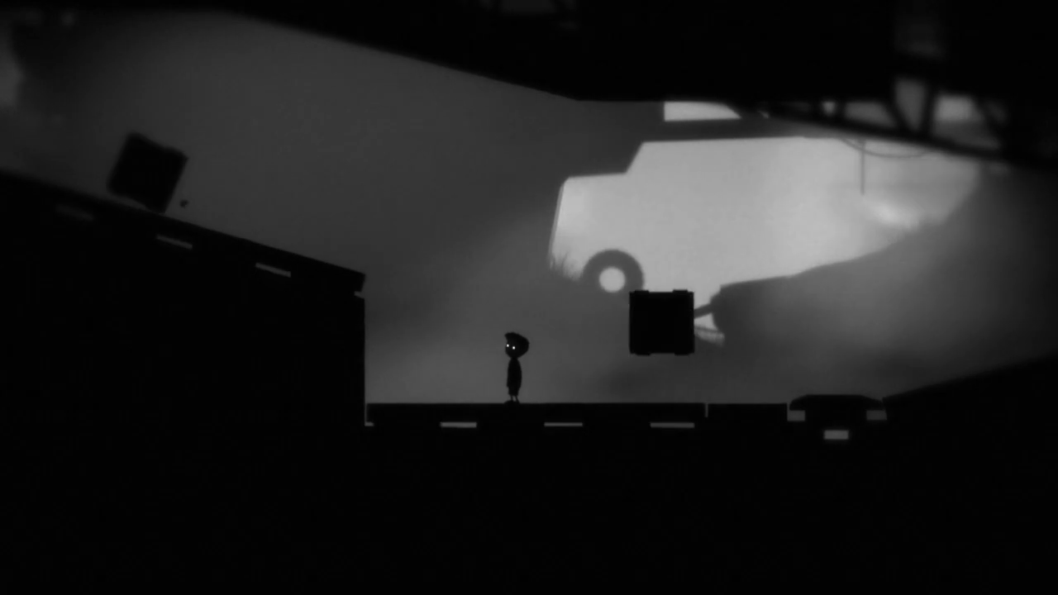
pyautogui.press('Right')
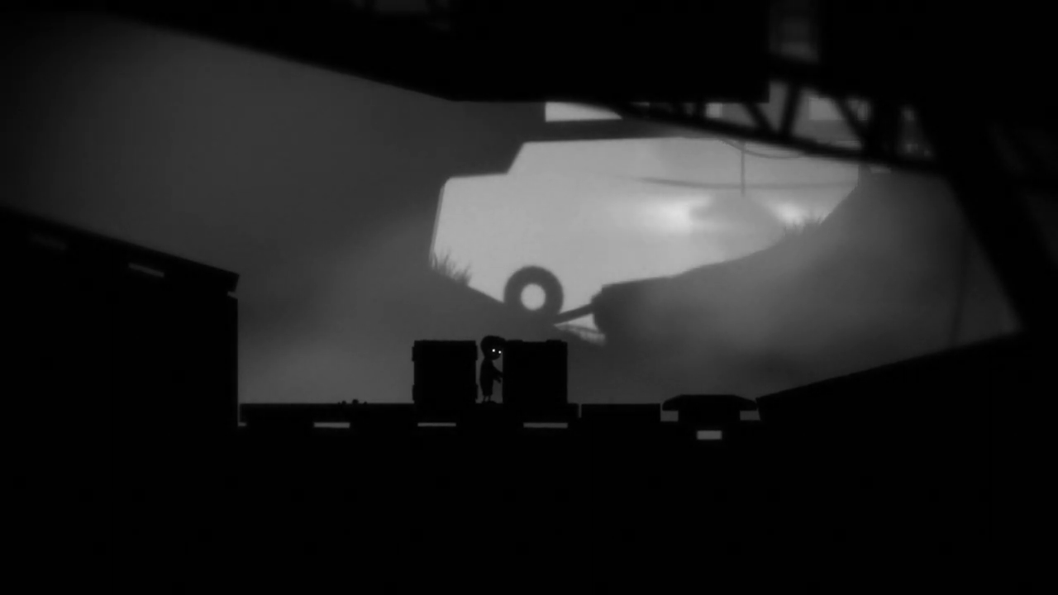
pyautogui.press('Left')
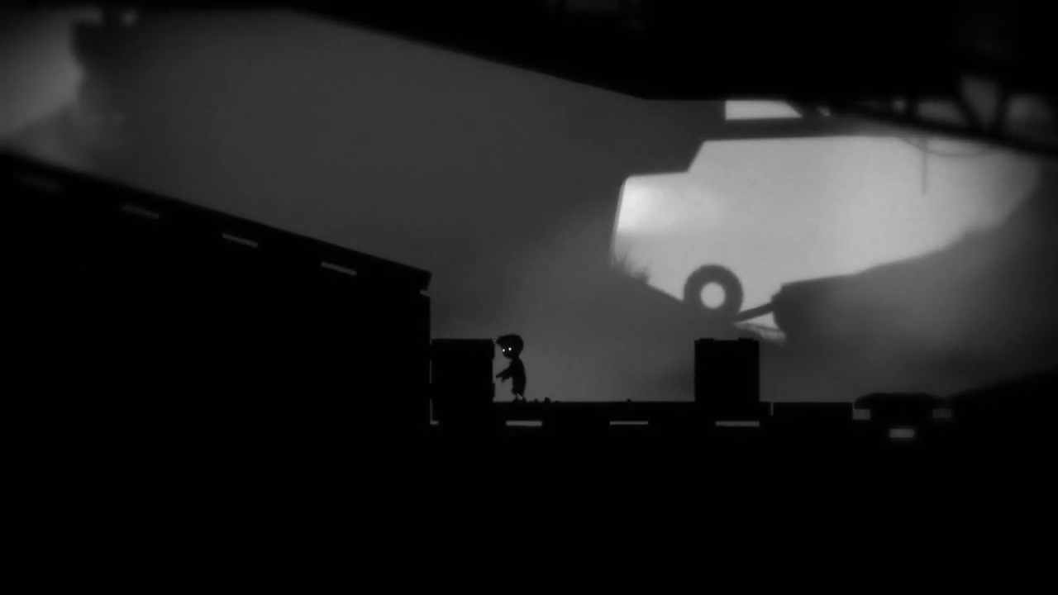
pyautogui.press('Right')
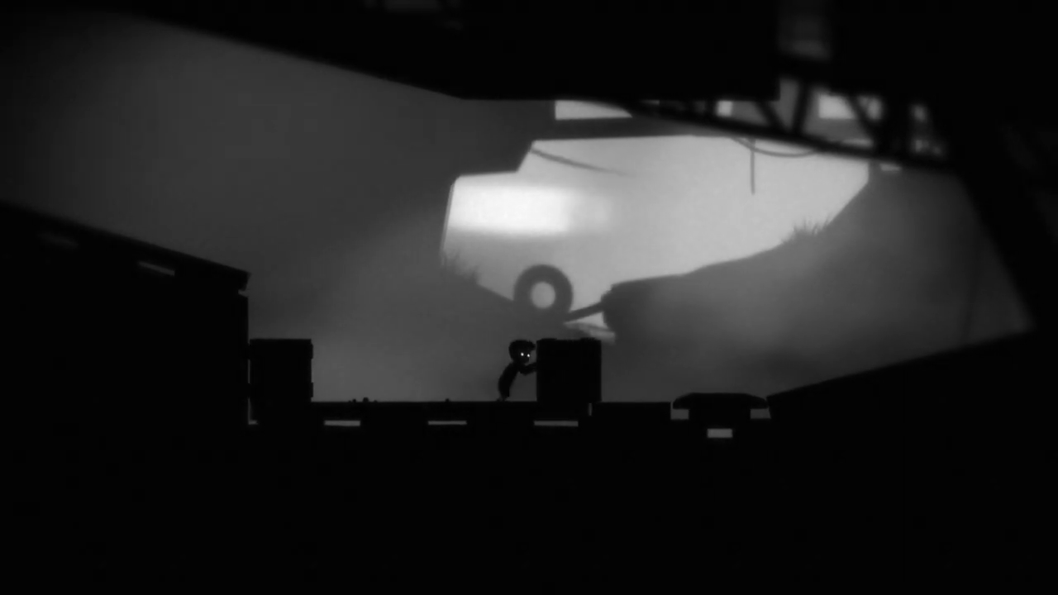
pyautogui.press('Right')
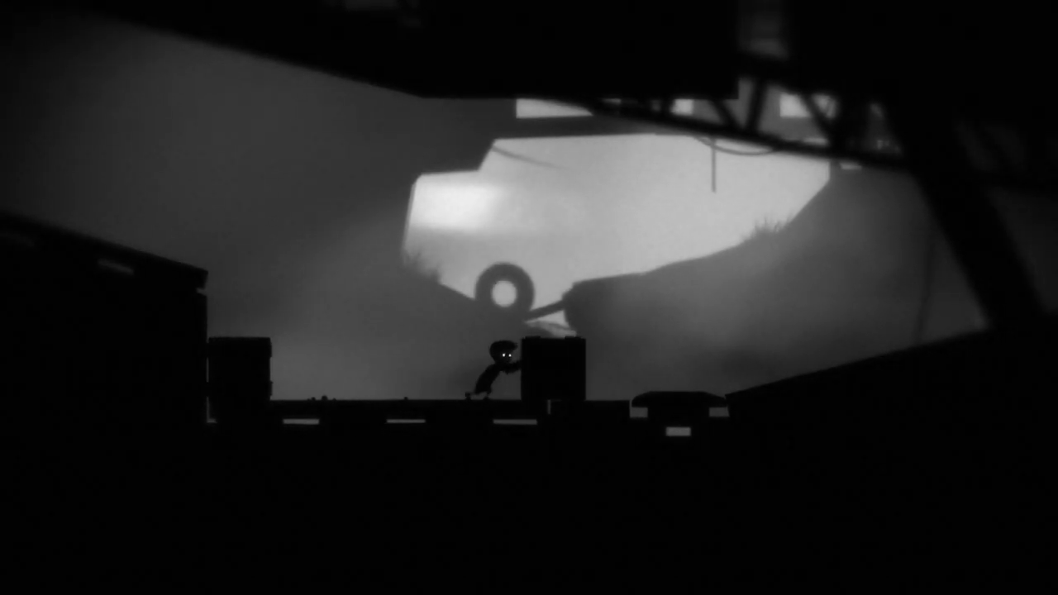
pyautogui.press('Right')
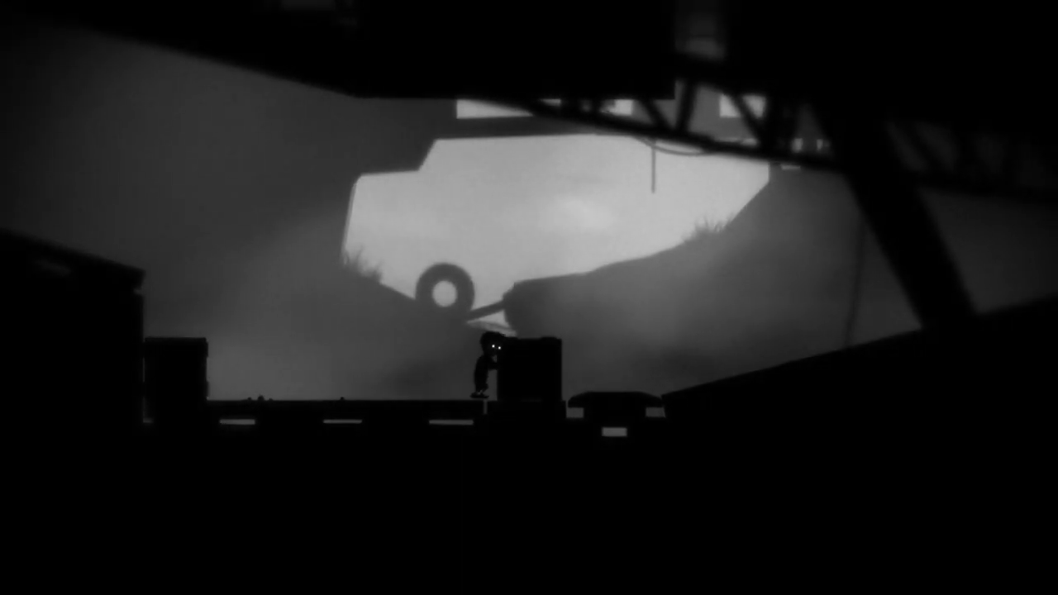
pyautogui.press('Up')
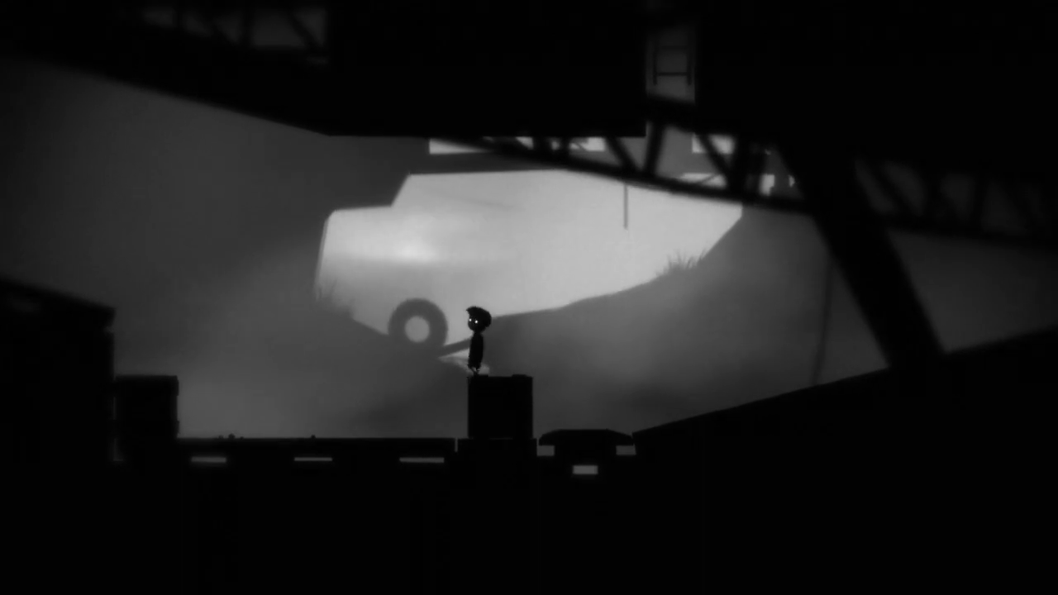
pyautogui.press('Left')
pyautogui.press('Right')
pyautogui.press('Right')
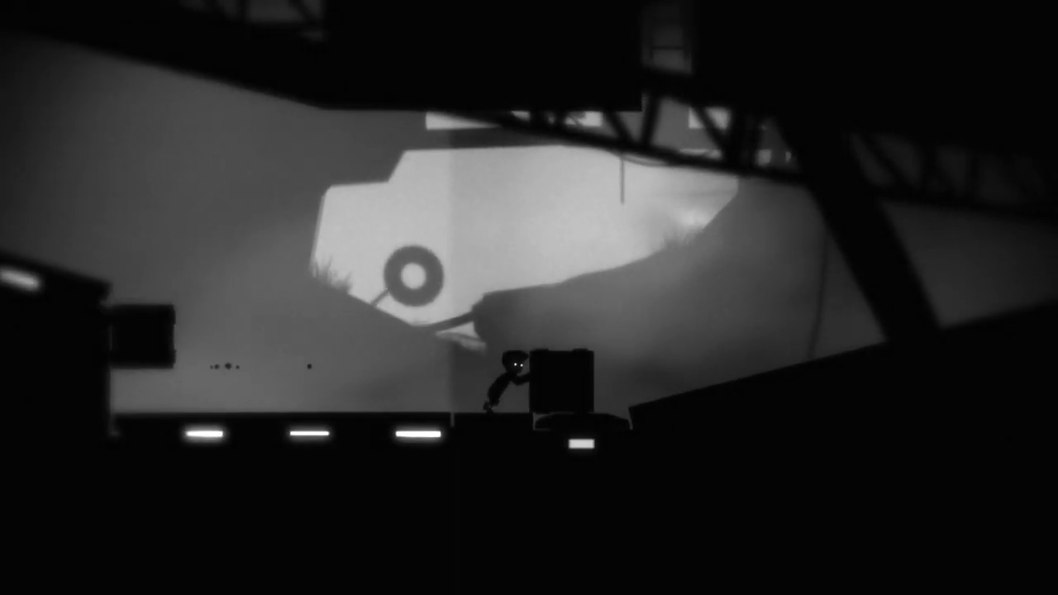
pyautogui.press('Right')
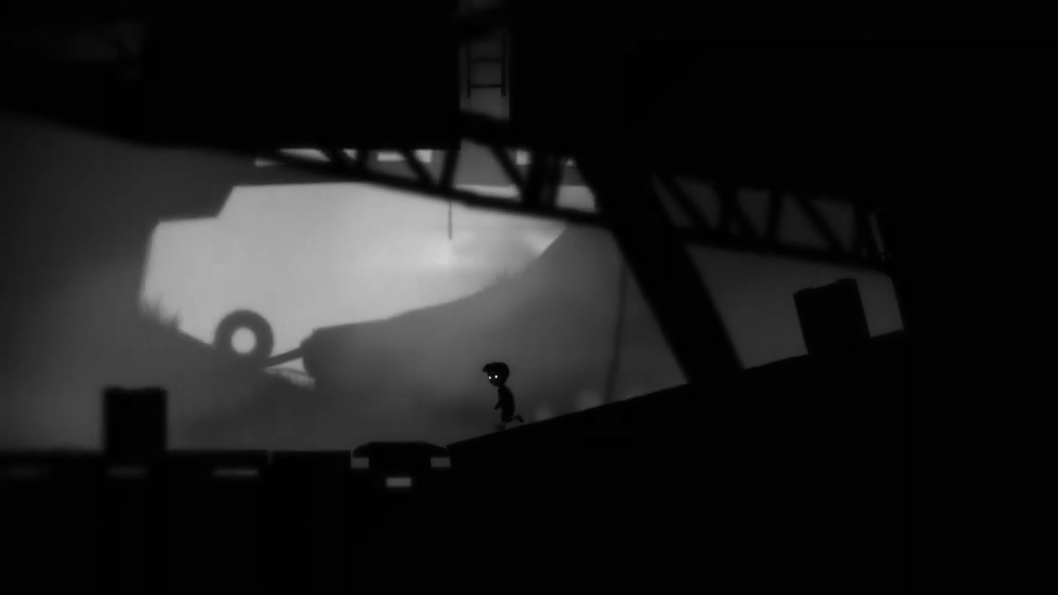
pyautogui.press('Up')
pyautogui.press('Left')
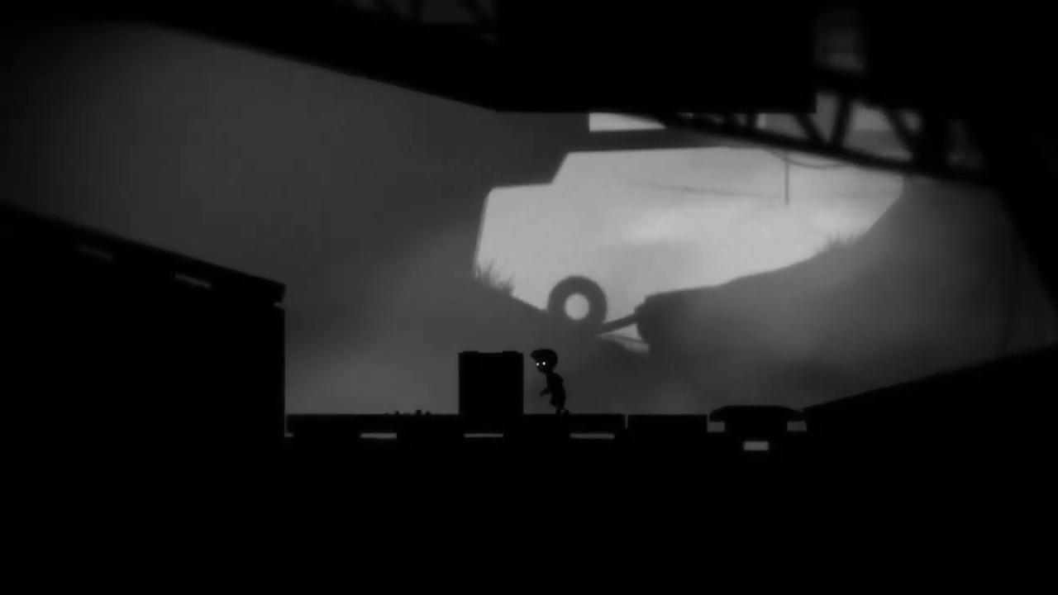
pyautogui.press('Left')
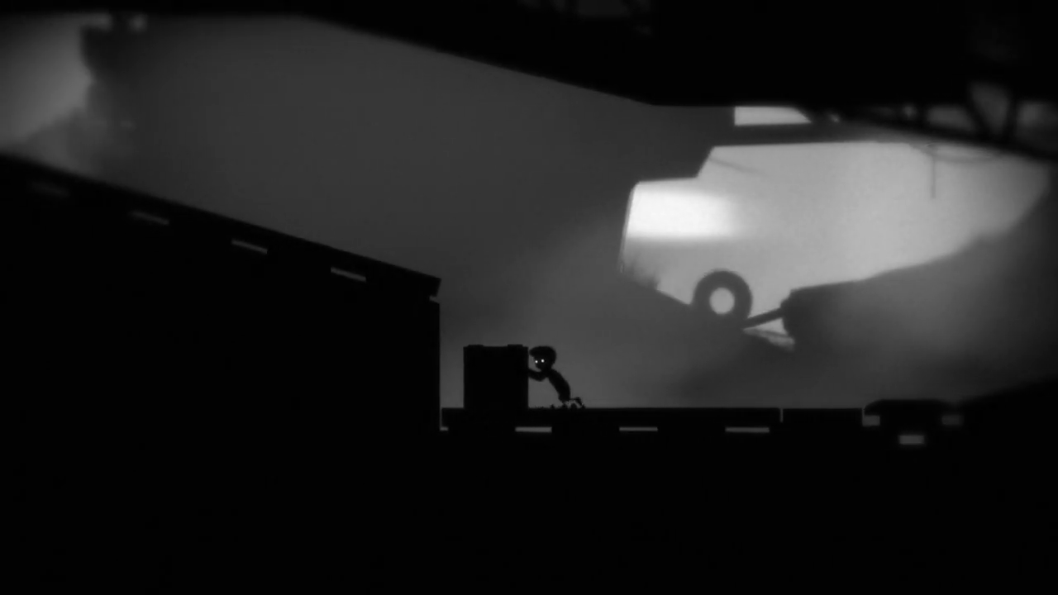
pyautogui.press('Up')
pyautogui.press('Up')
pyautogui.press('Right')
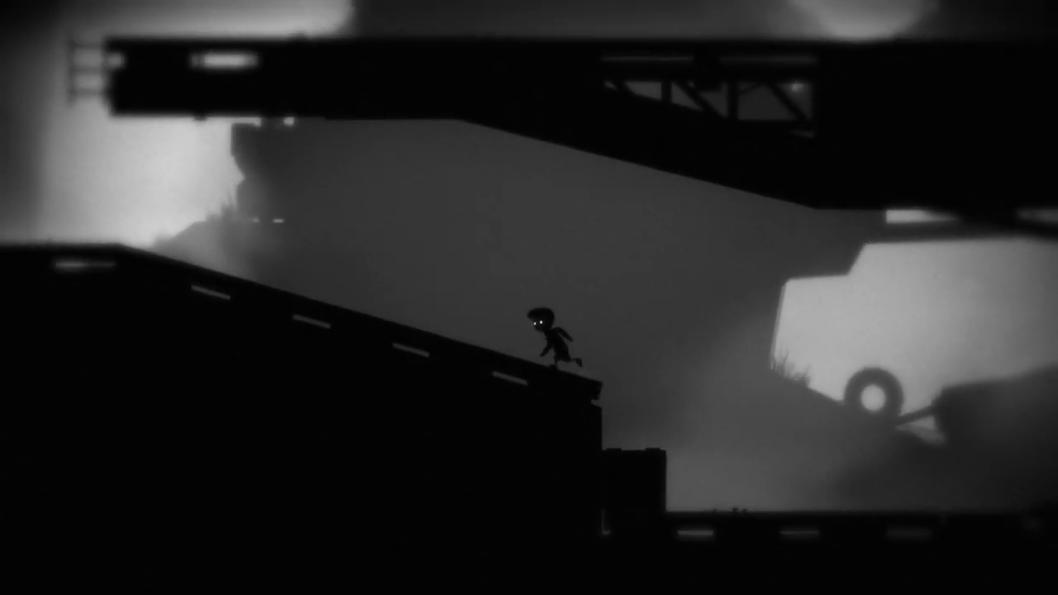
pyautogui.press('Left')
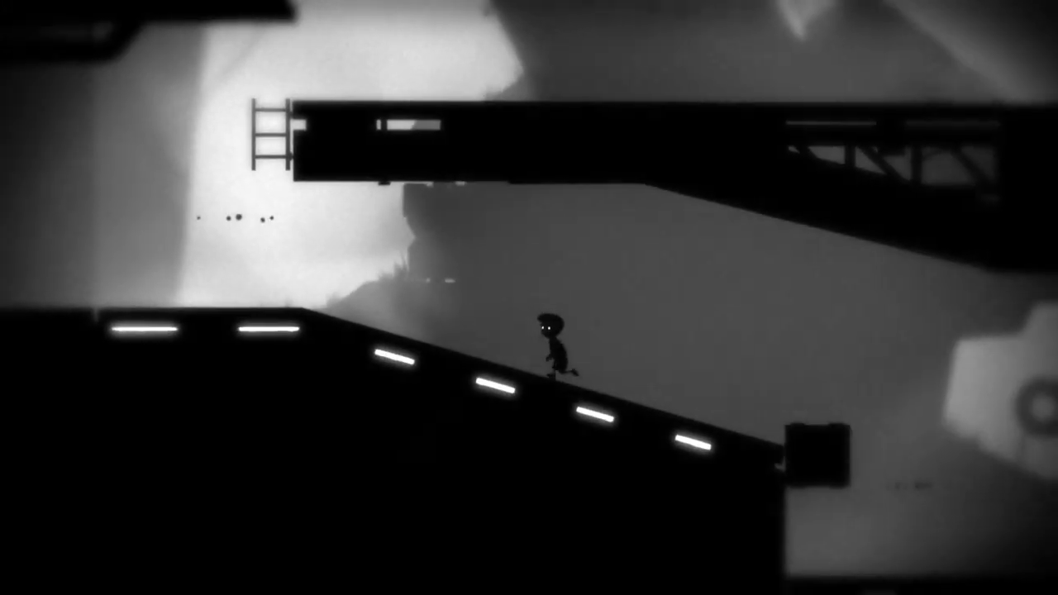
pyautogui.press('Left')
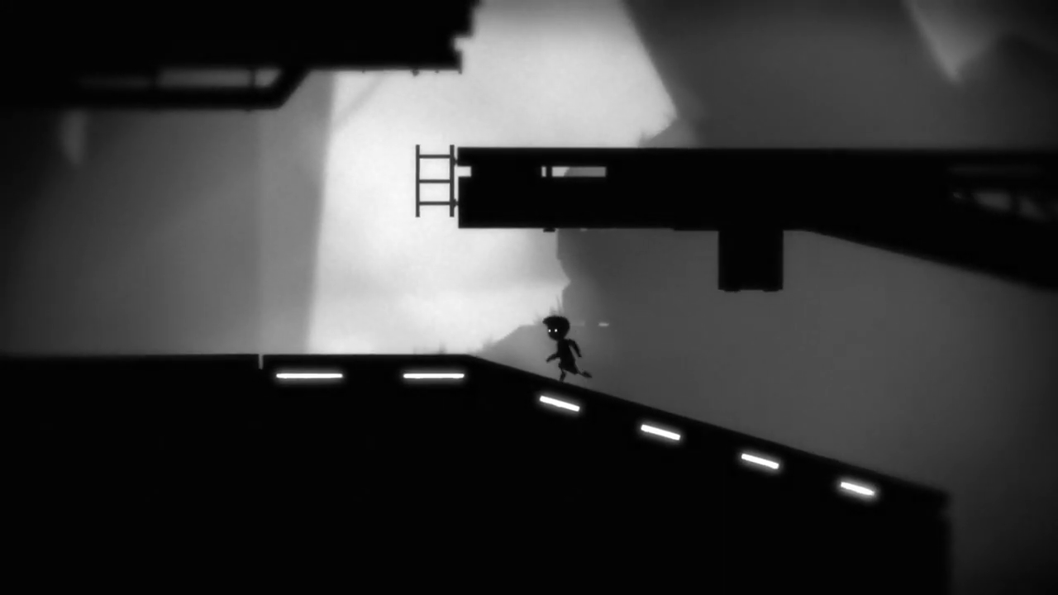
pyautogui.press('Left')
pyautogui.press('Right')
pyautogui.press('Right')
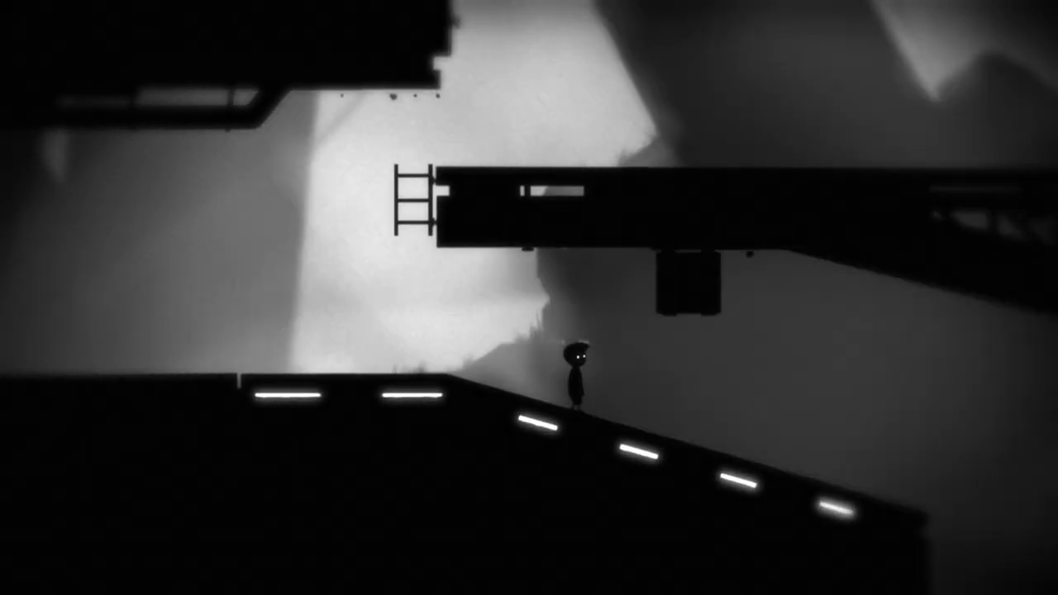
pyautogui.press('Right')
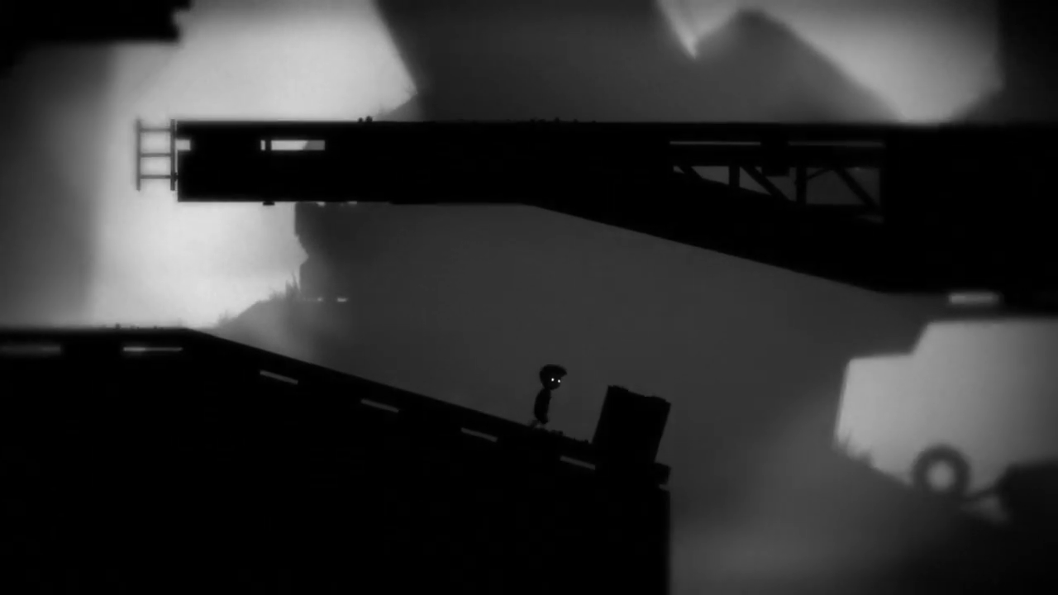
pyautogui.press('Right')
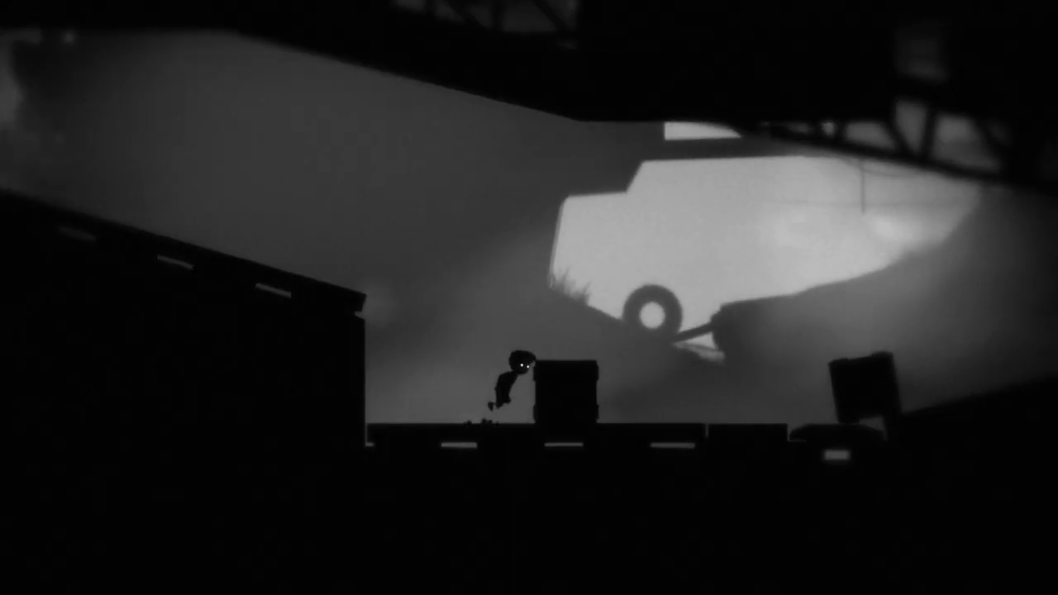
pyautogui.press('Right')
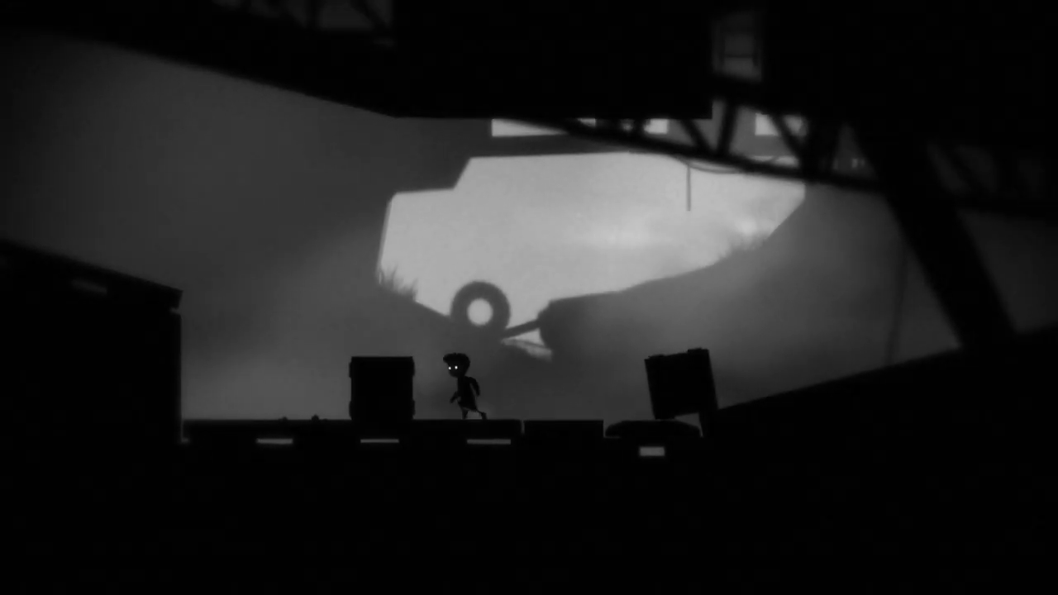
pyautogui.press('Left')
pyautogui.press('Left')
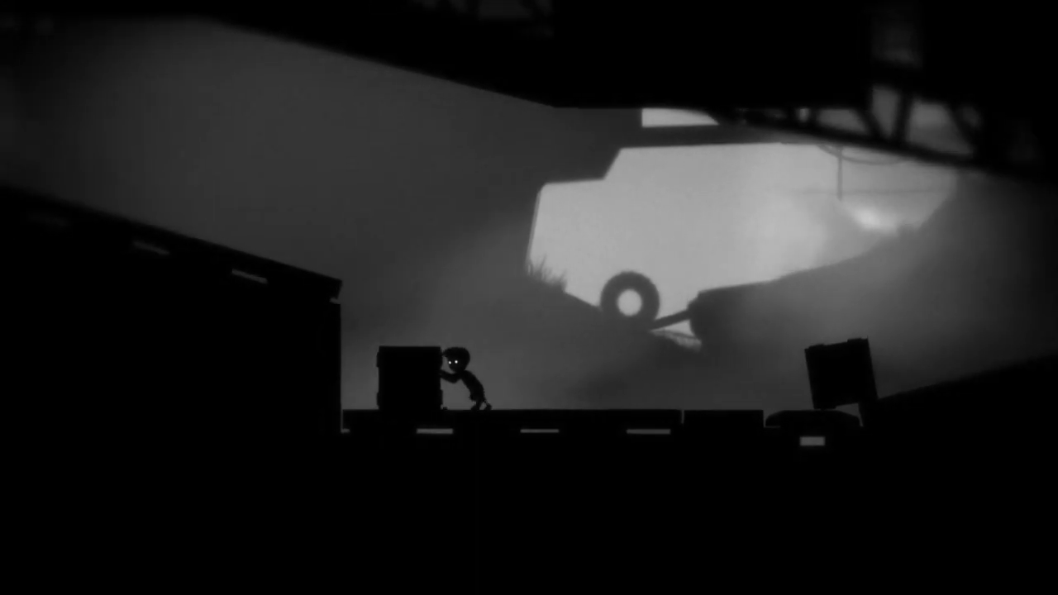
pyautogui.press('Right')
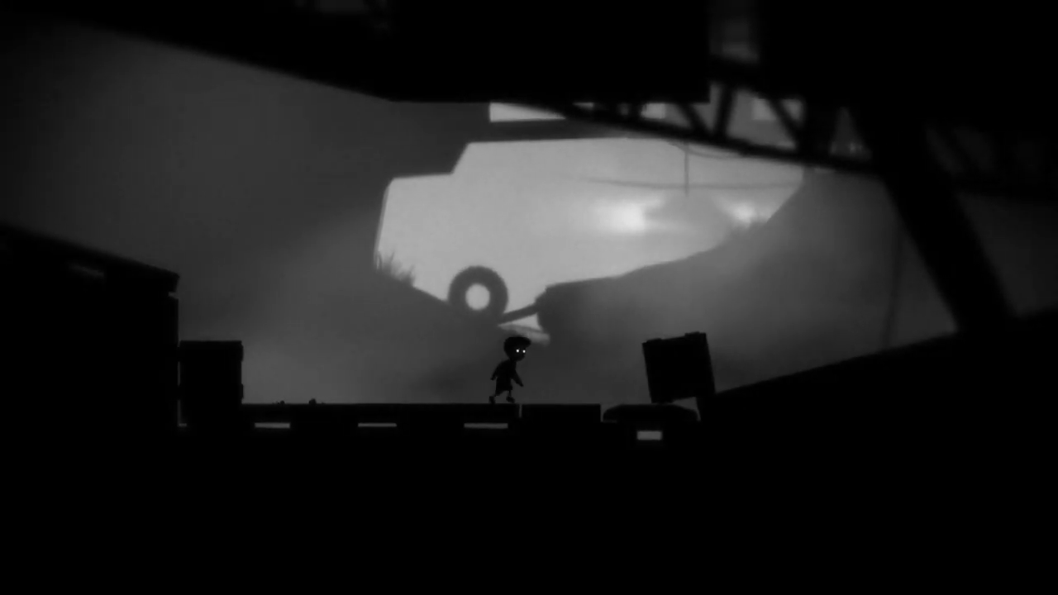
pyautogui.press('Right')
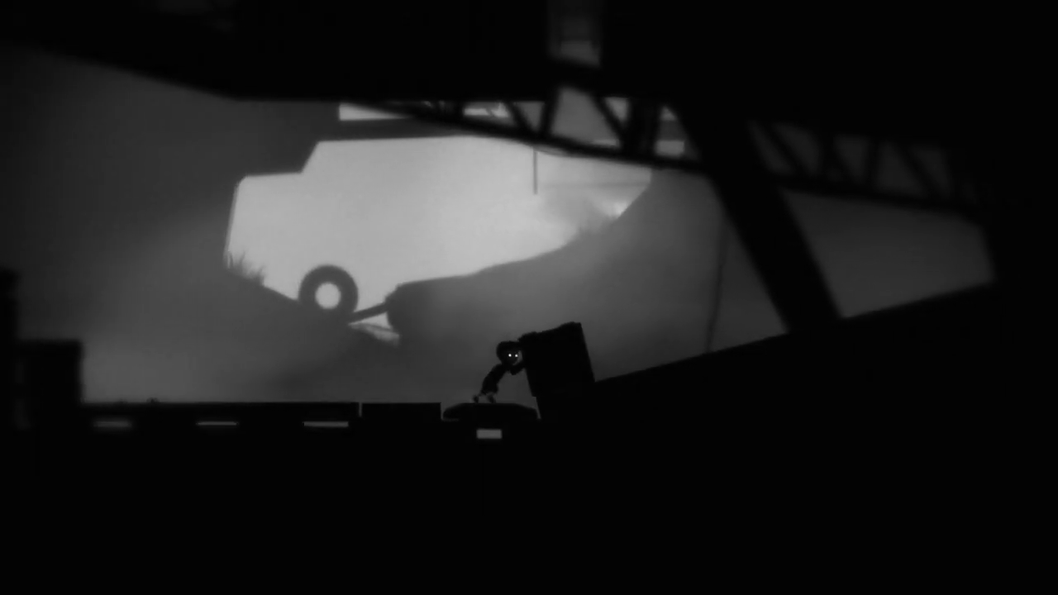
pyautogui.press('Right')
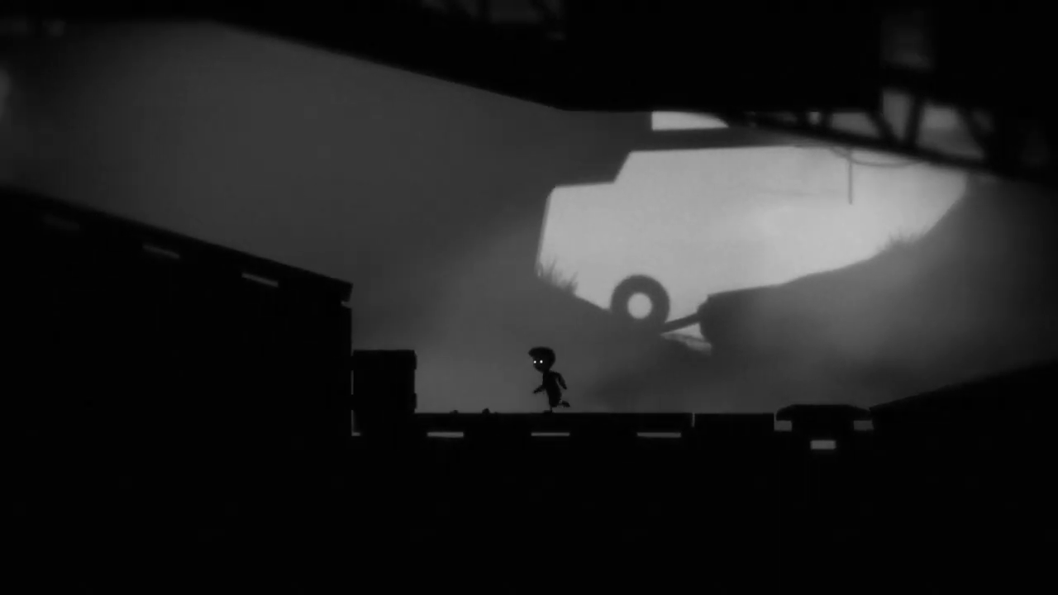
pyautogui.press('Left')
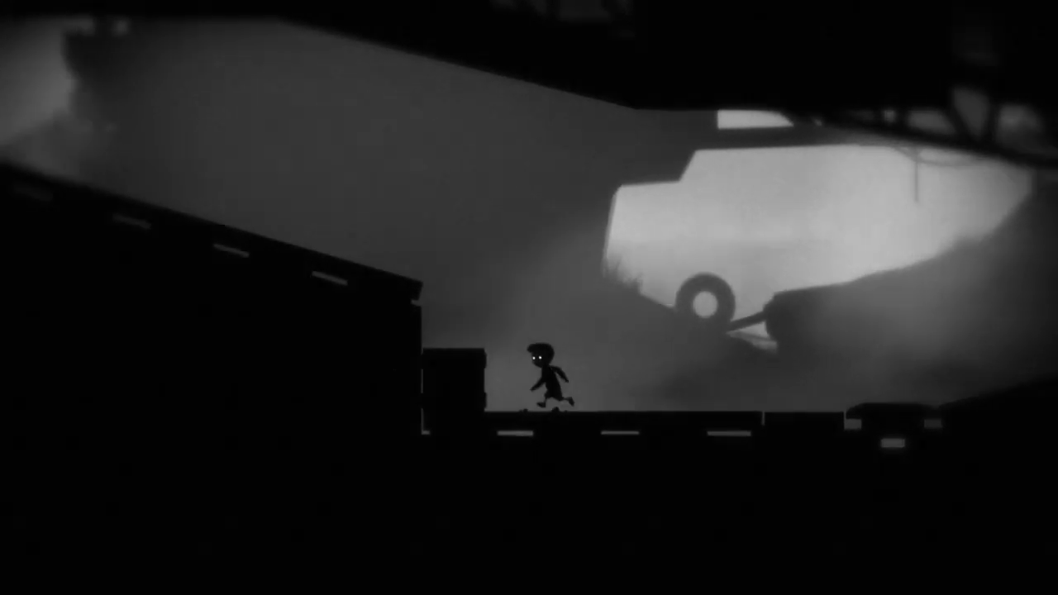
pyautogui.press('Up')
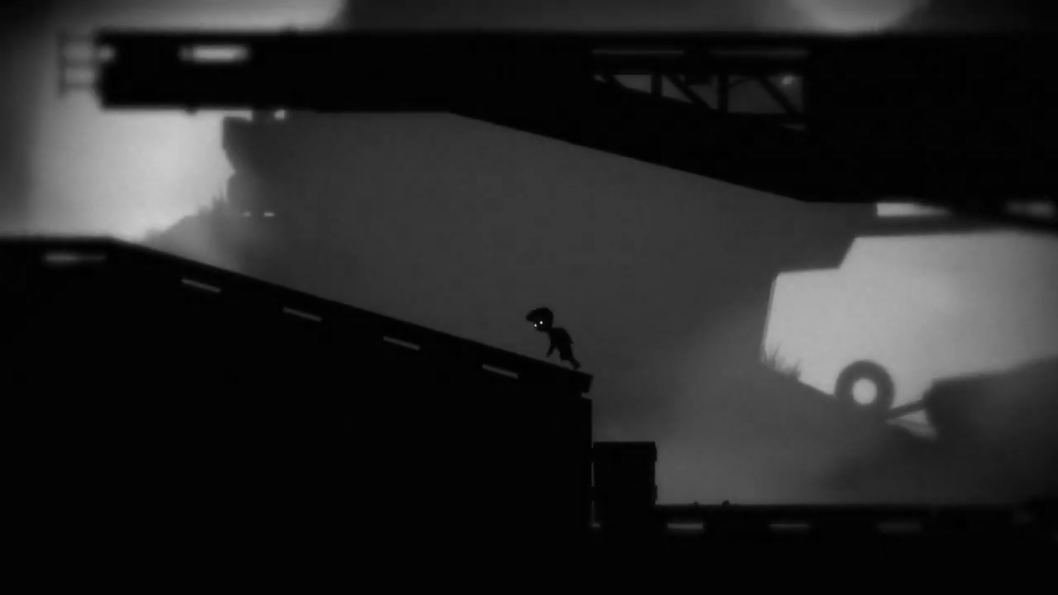
pyautogui.press('Left')
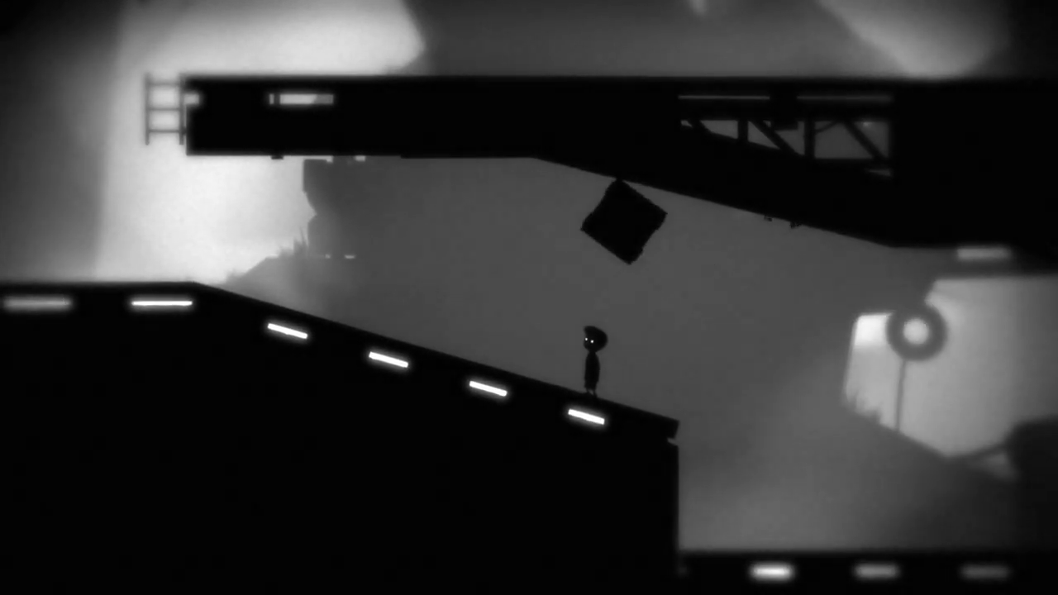
pyautogui.press('Left')
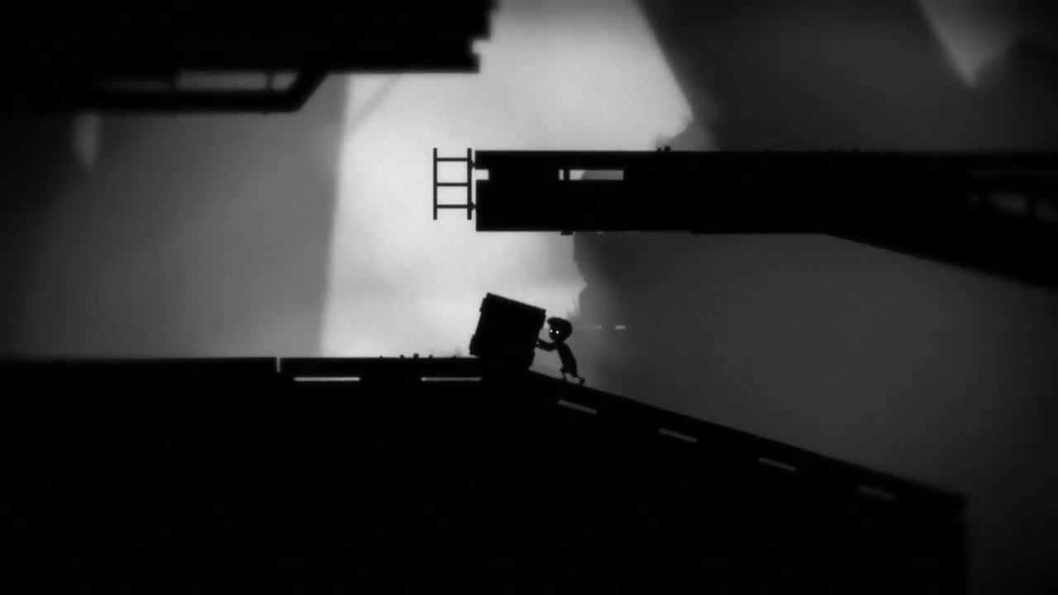
pyautogui.press('Left')
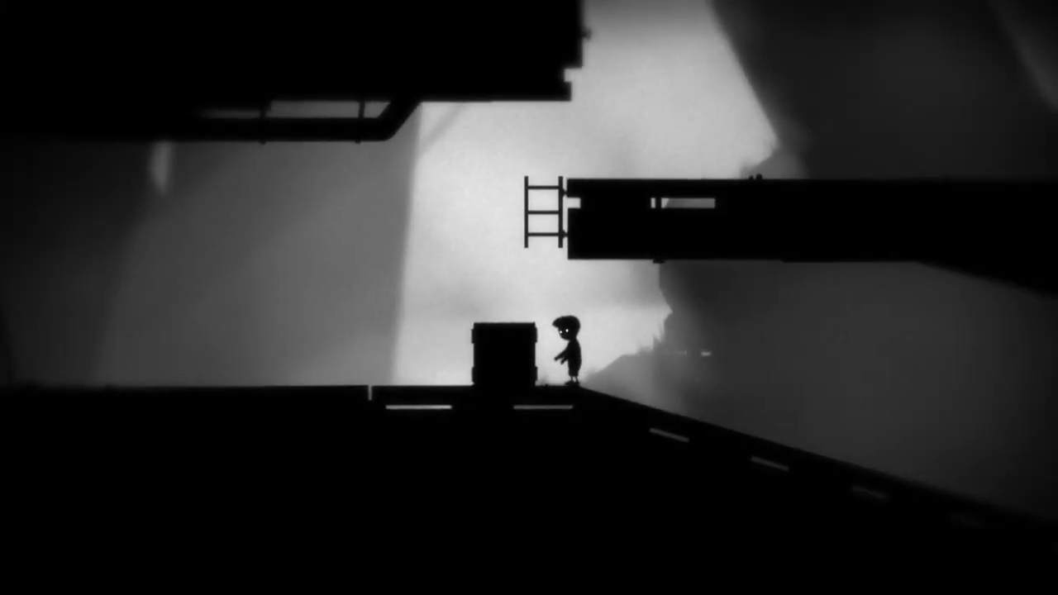
pyautogui.press('Up')
pyautogui.press('Right')
pyautogui.press('Up')
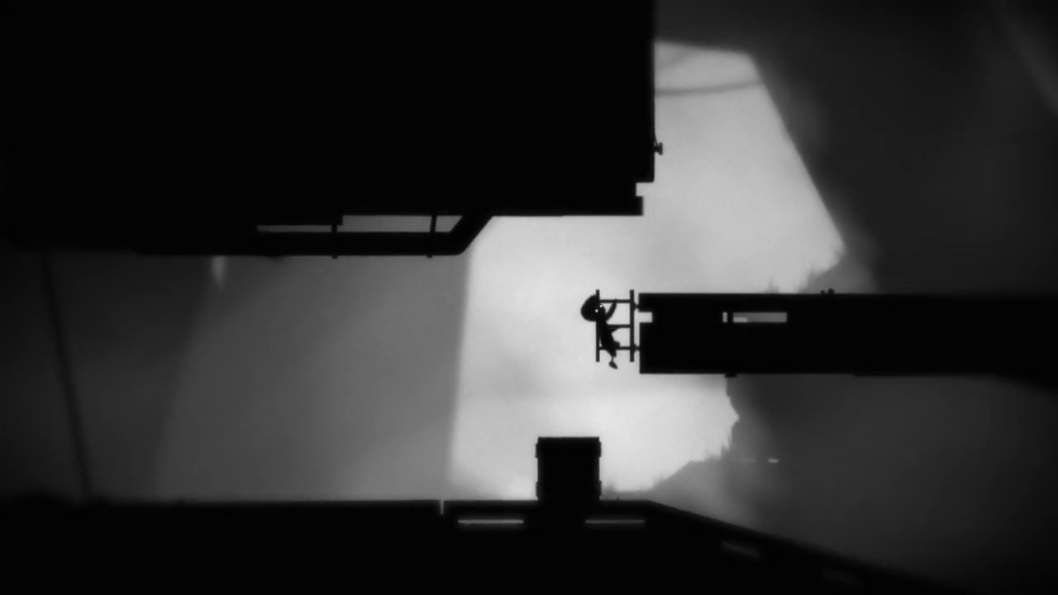
pyautogui.press('Right')
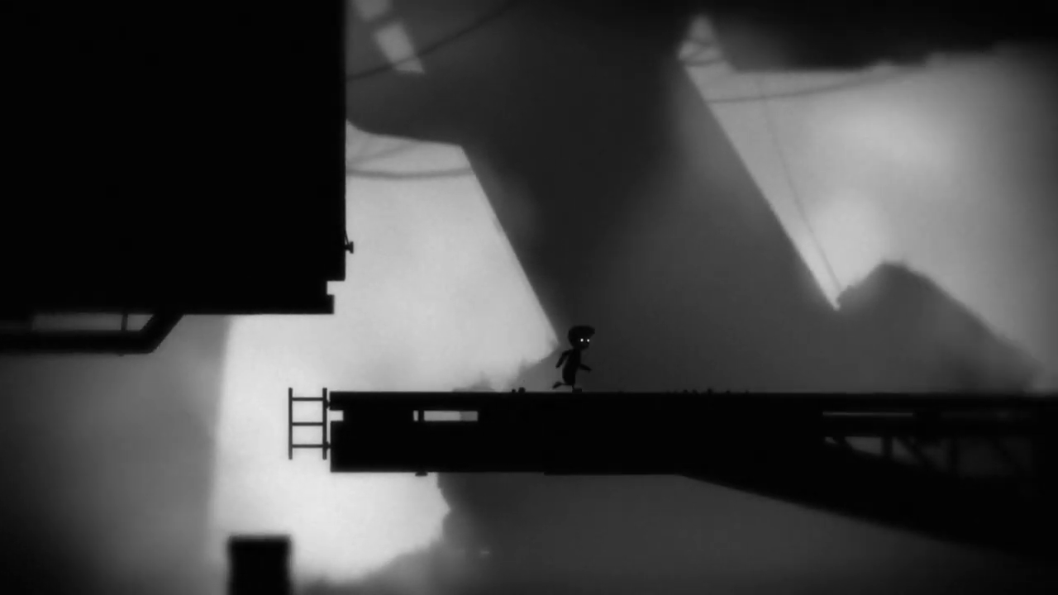
pyautogui.press('Right')
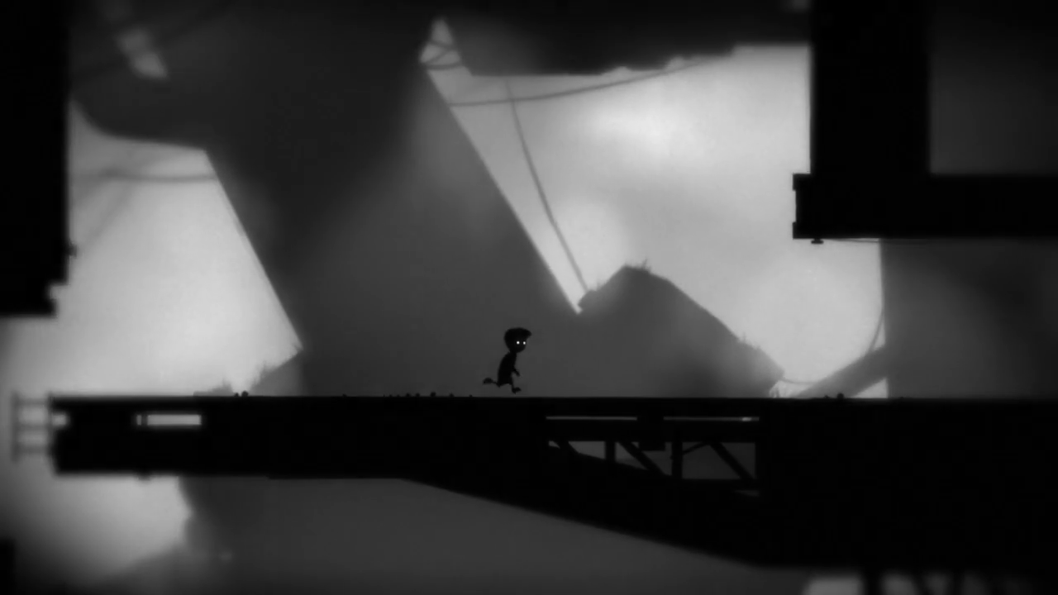
pyautogui.press('Right')
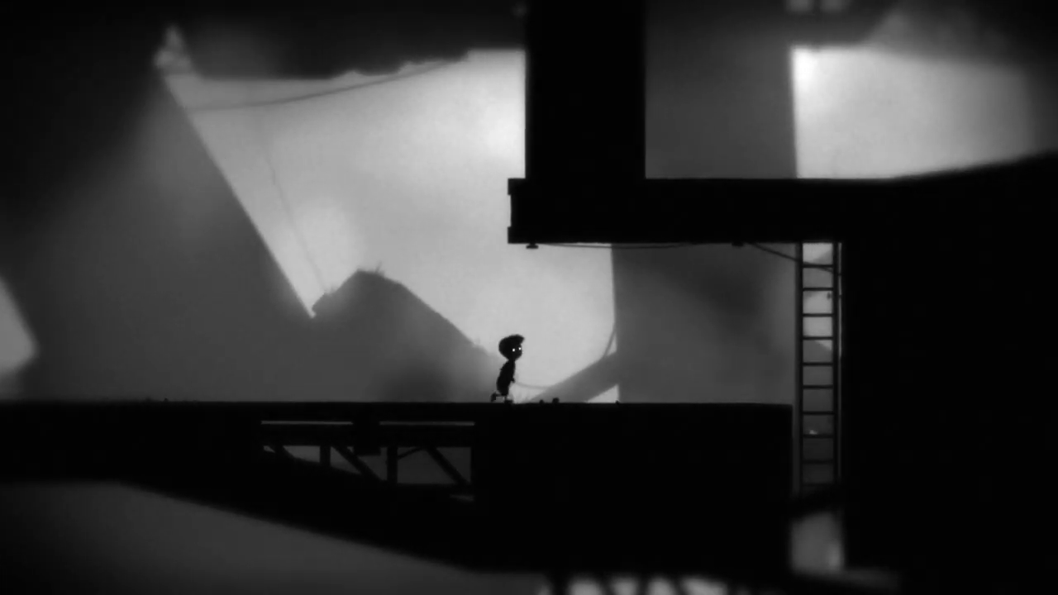
pyautogui.press('Right')
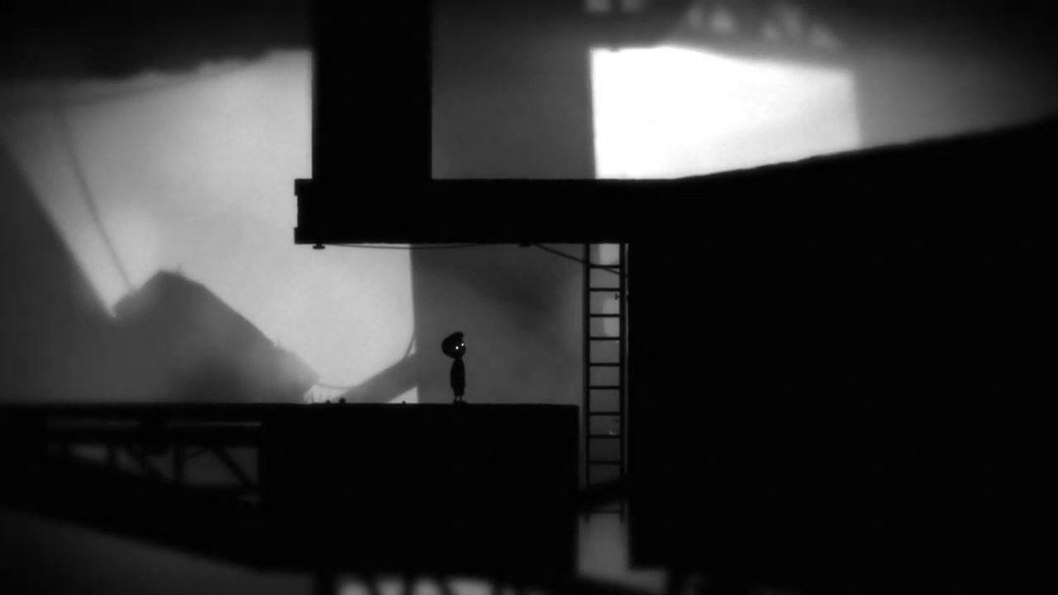
pyautogui.press('Left')
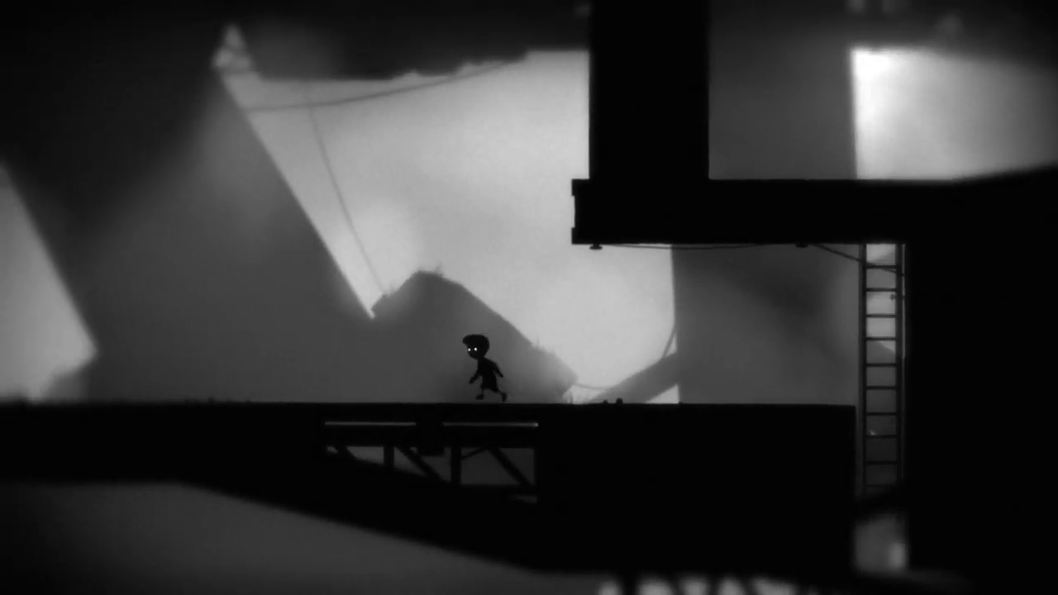
pyautogui.press('Left')
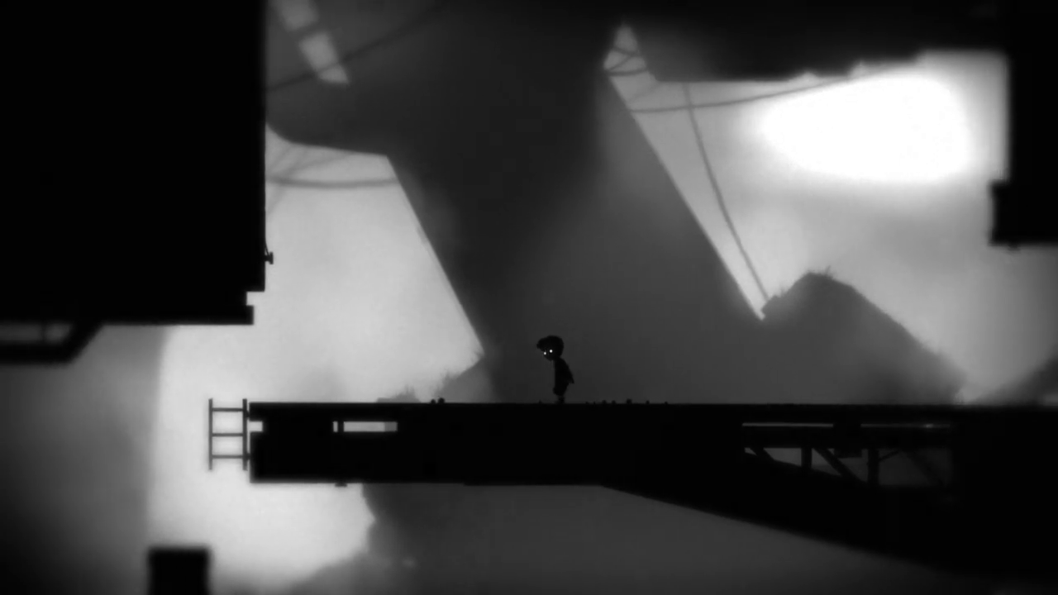
pyautogui.press('Right')
pyautogui.press('Right')
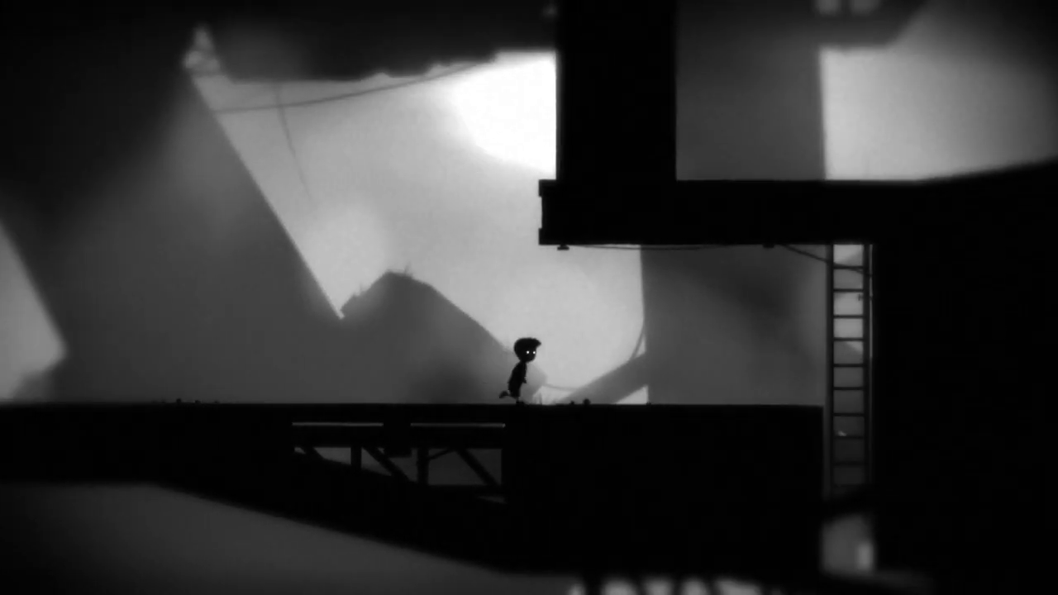
pyautogui.press('Right')
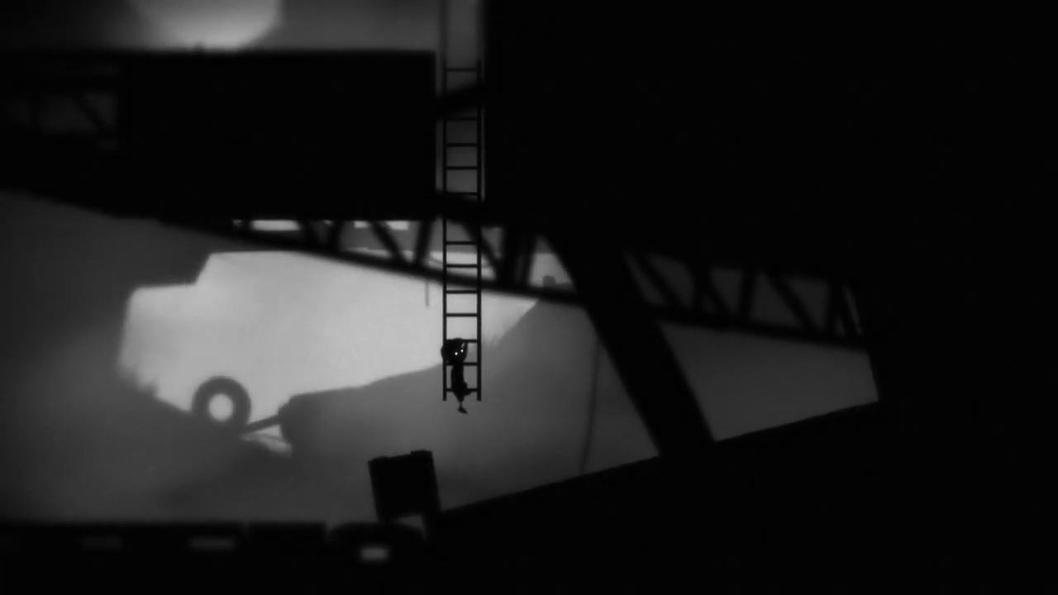
pyautogui.press('Down')
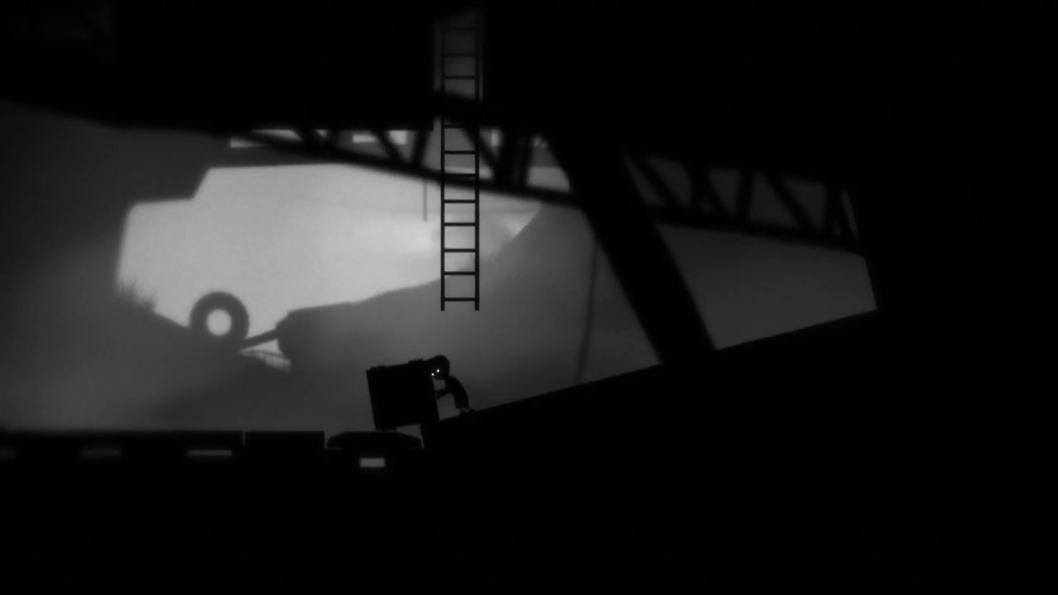
pyautogui.press('Left')
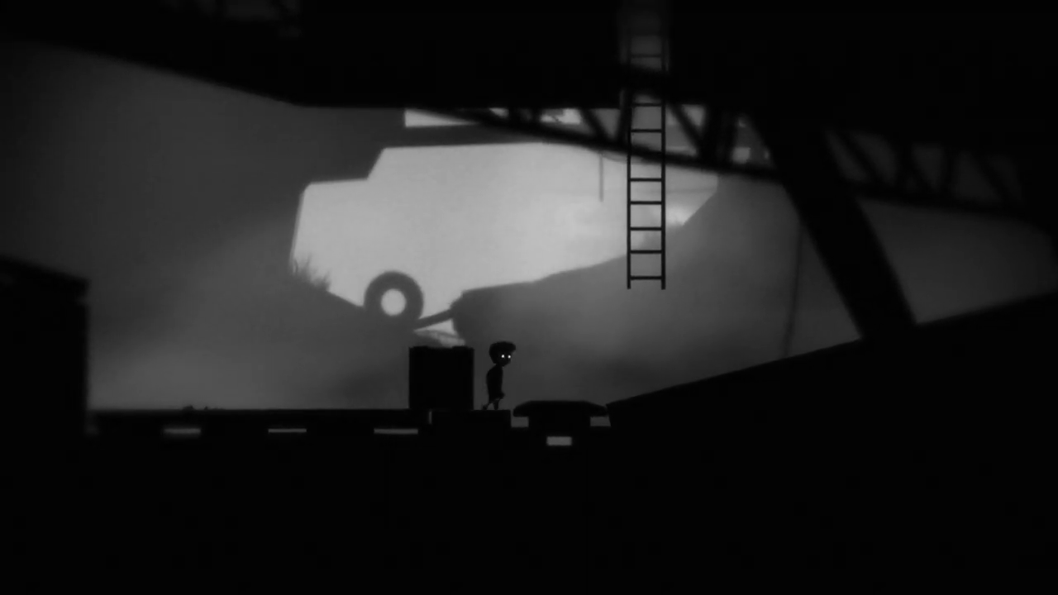
pyautogui.press('Right')
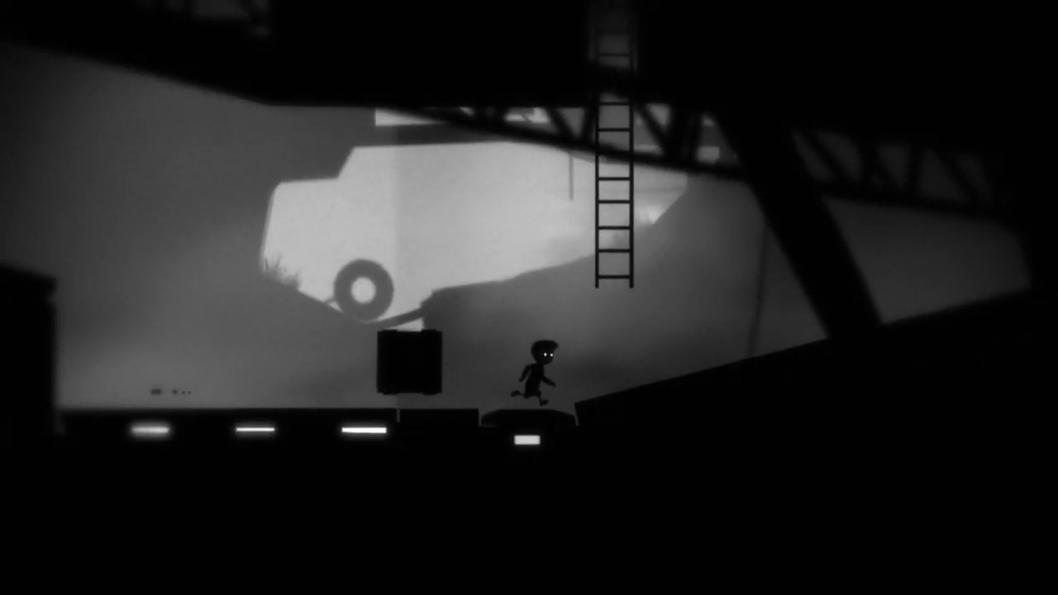
pyautogui.press('Up')
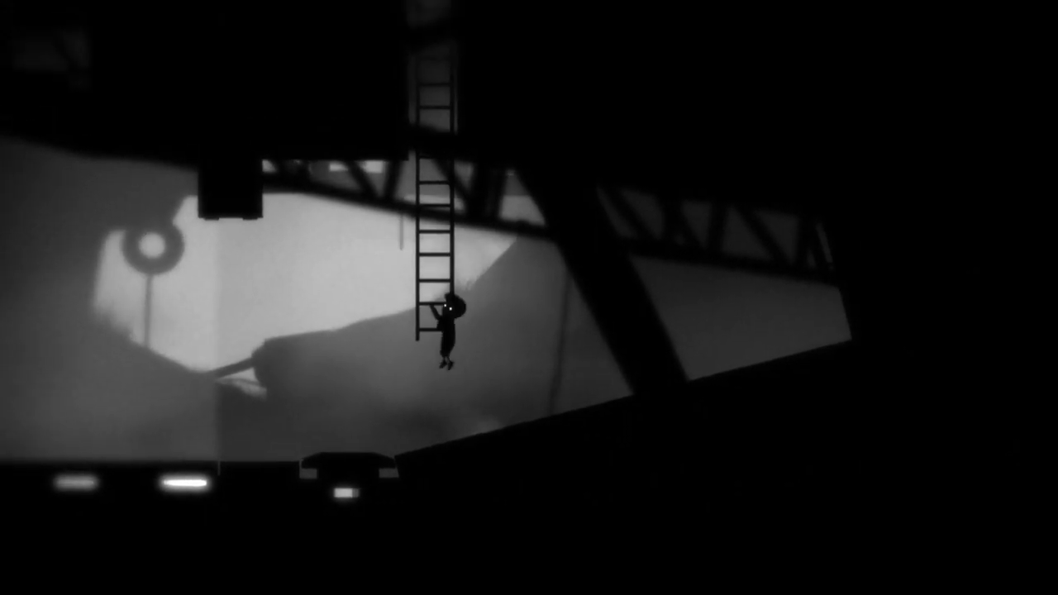
pyautogui.press('Down')
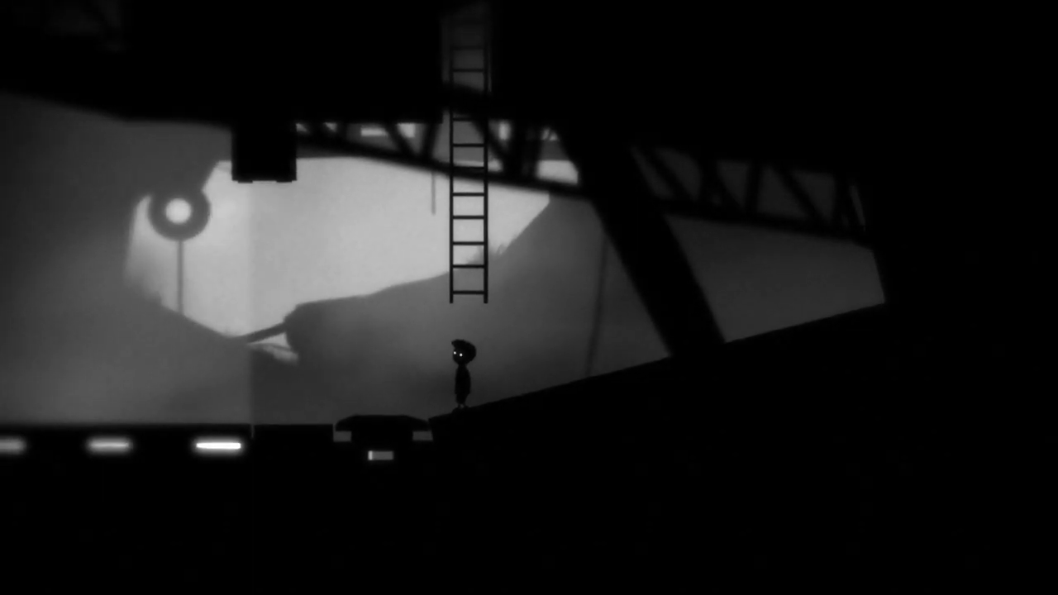
pyautogui.press('Left')
pyautogui.press('Up')
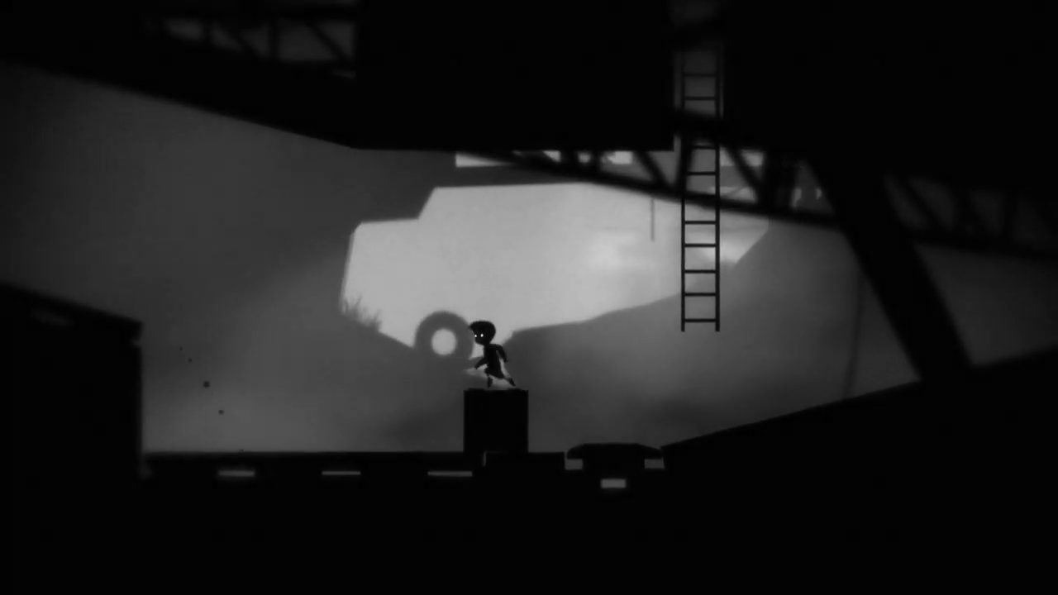
pyautogui.press('Left')
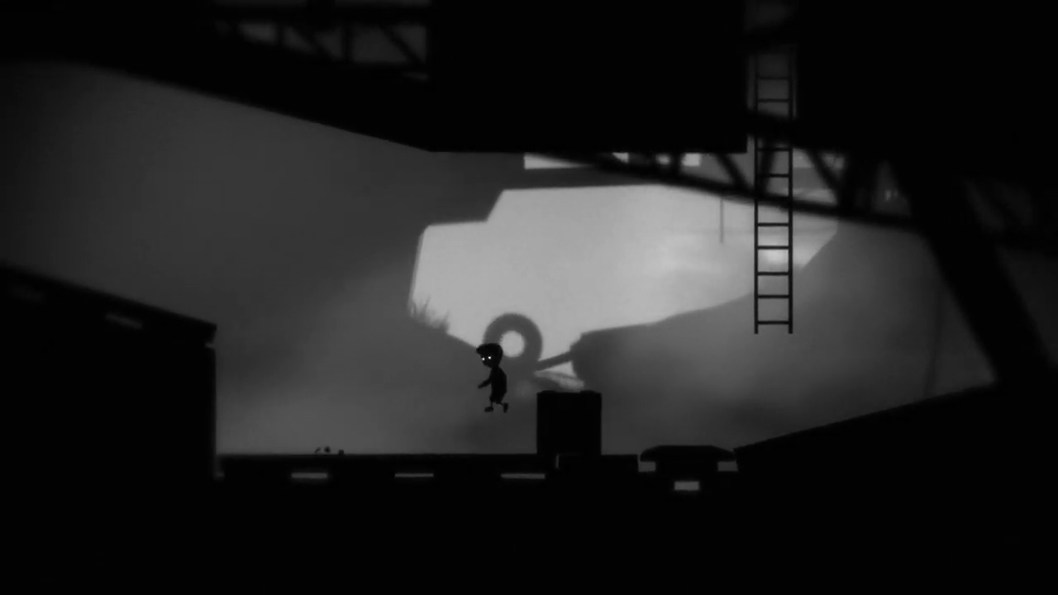
pyautogui.press('Right')
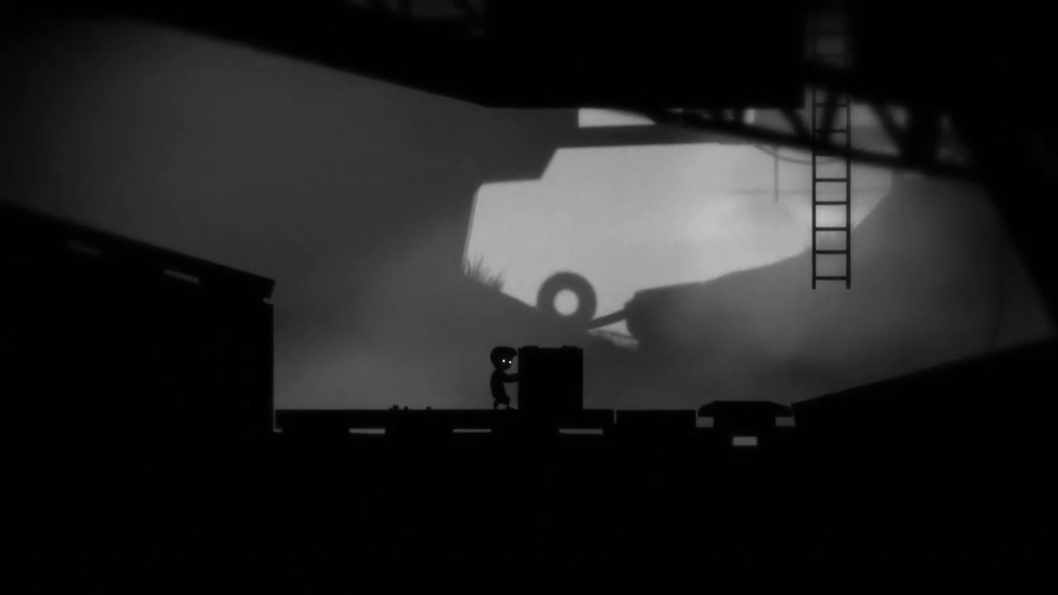
pyautogui.press('Left')
pyautogui.press('Right')
pyautogui.press('Up')
pyautogui.press('Right')
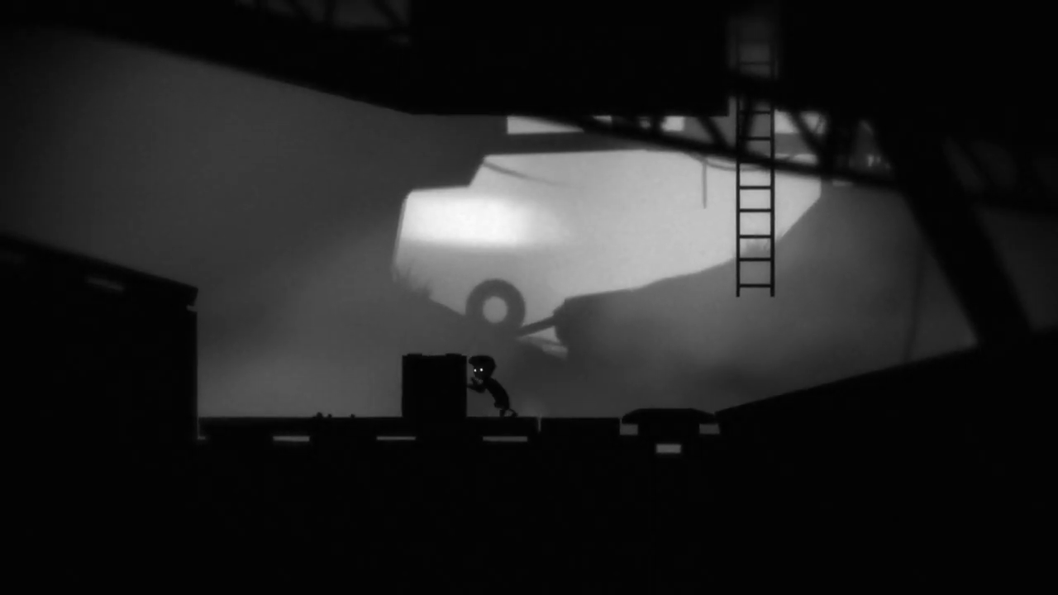
pyautogui.press('Left')
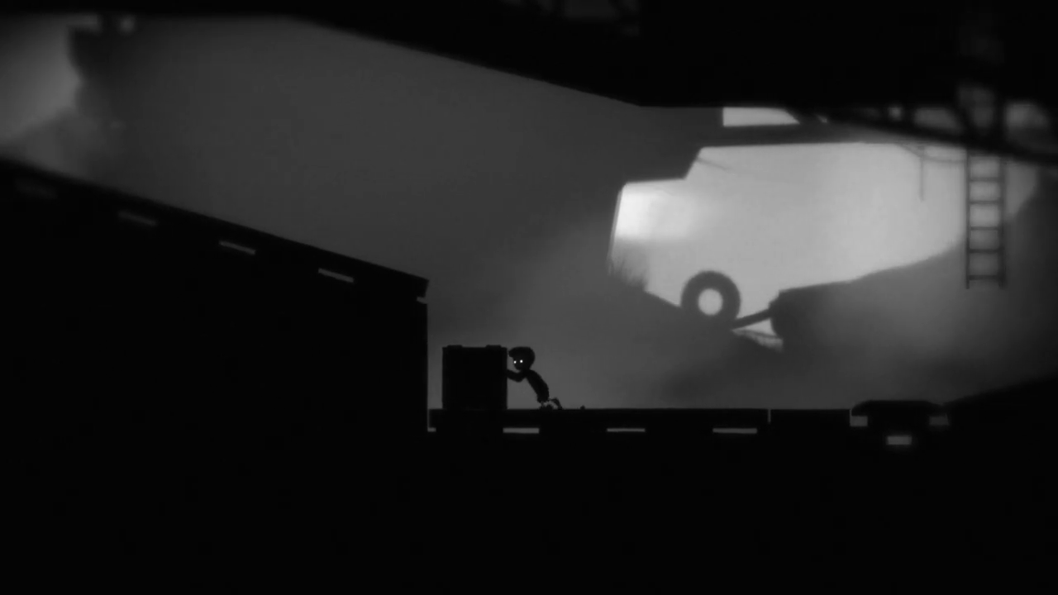
pyautogui.press('Right')
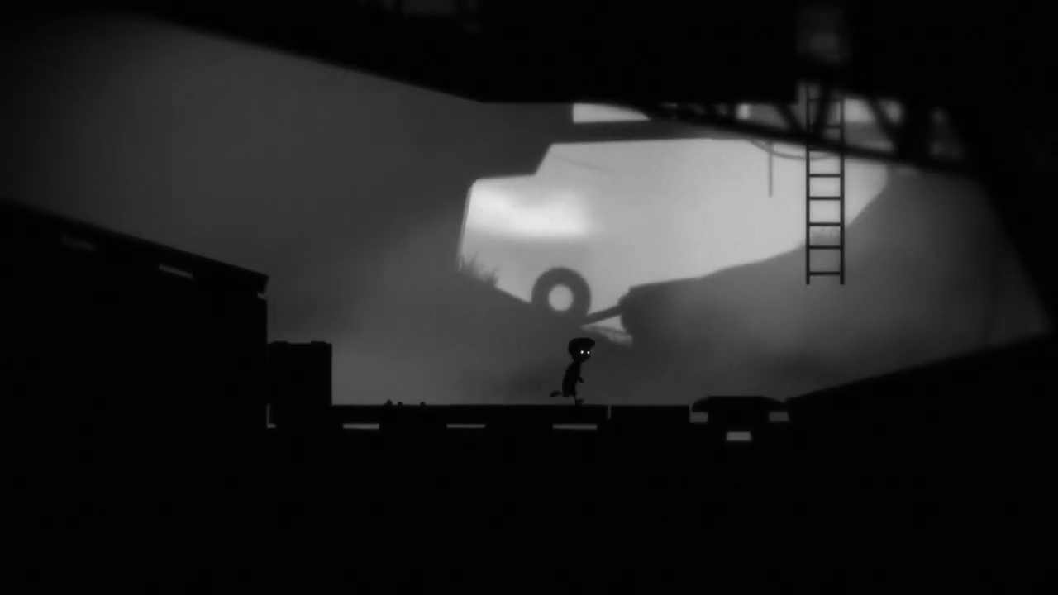
pyautogui.press('Right')
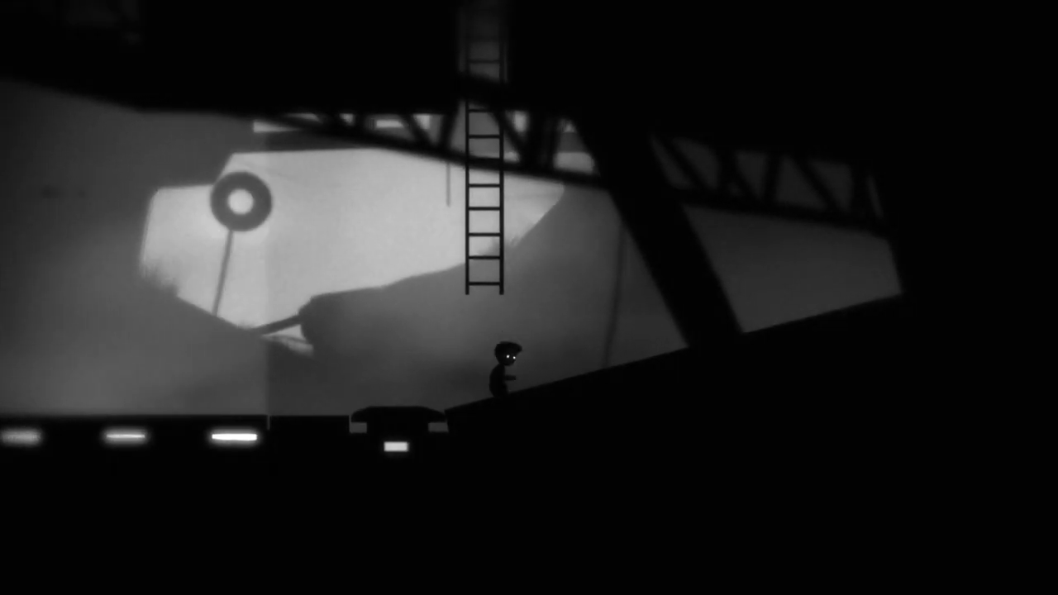
pyautogui.press('Up')
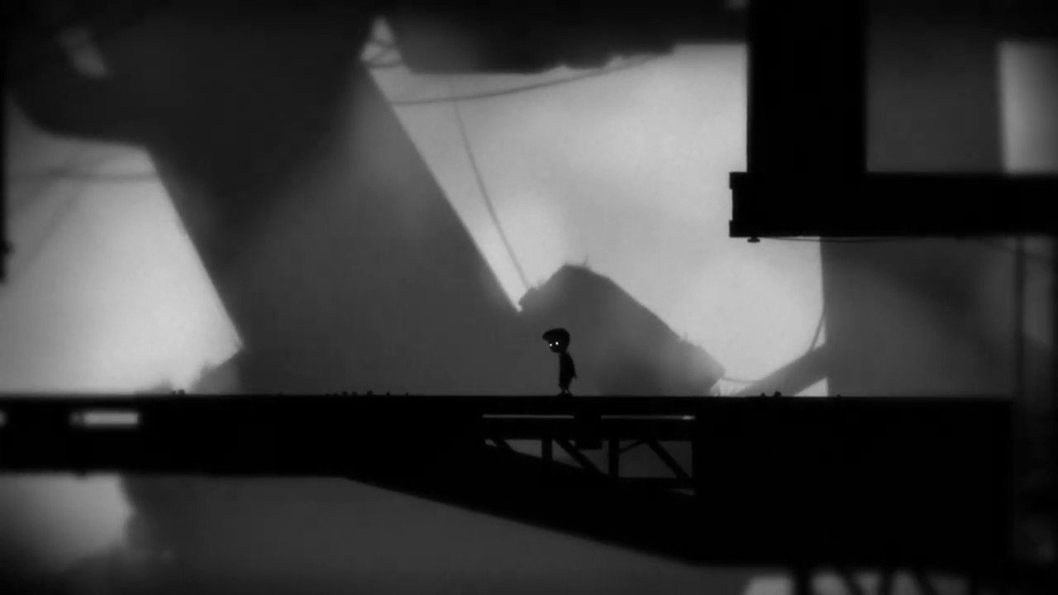
pyautogui.press('Right')
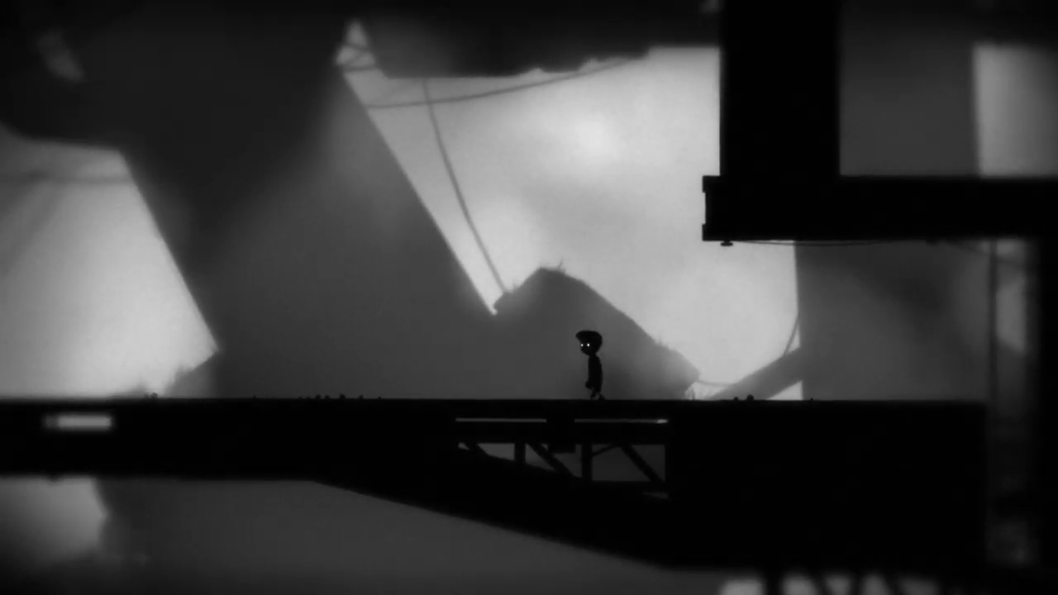
pyautogui.press('Left')
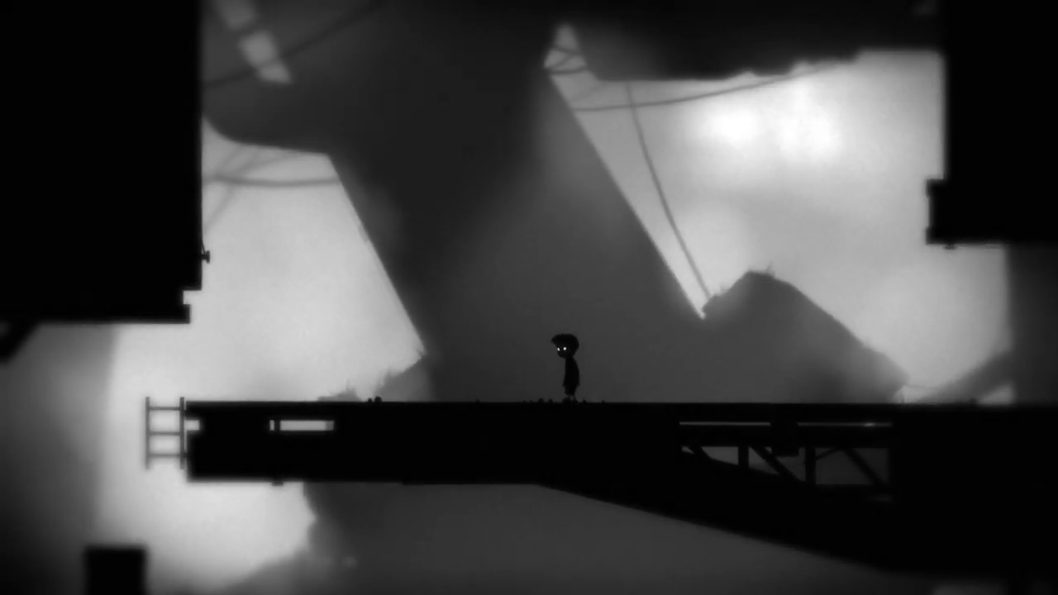
pyautogui.press('Right')
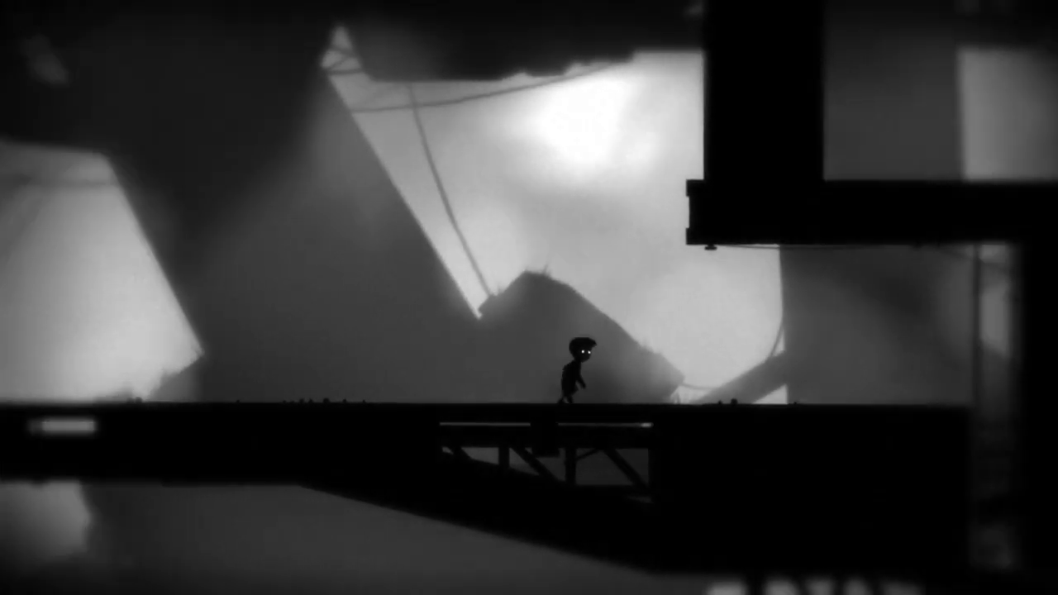
pyautogui.press('Right')
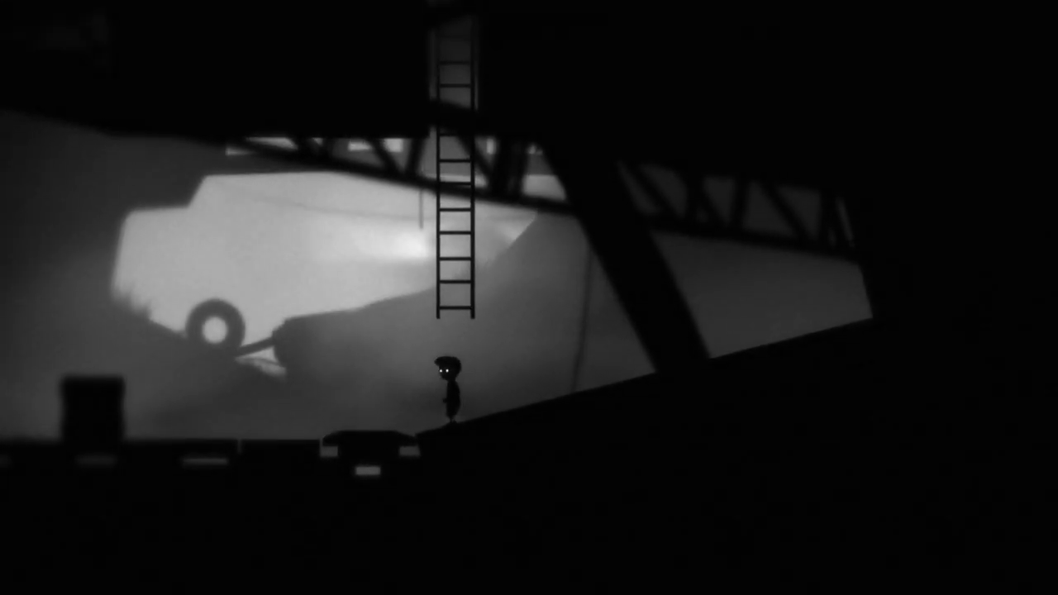
pyautogui.press('Left')
pyautogui.press('Up')
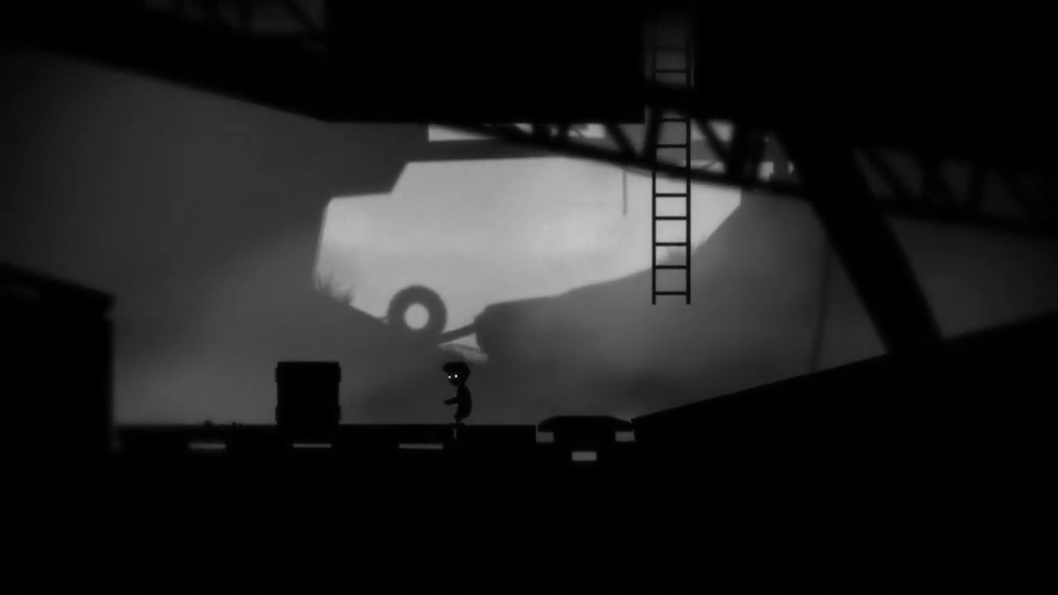
pyautogui.press('Left')
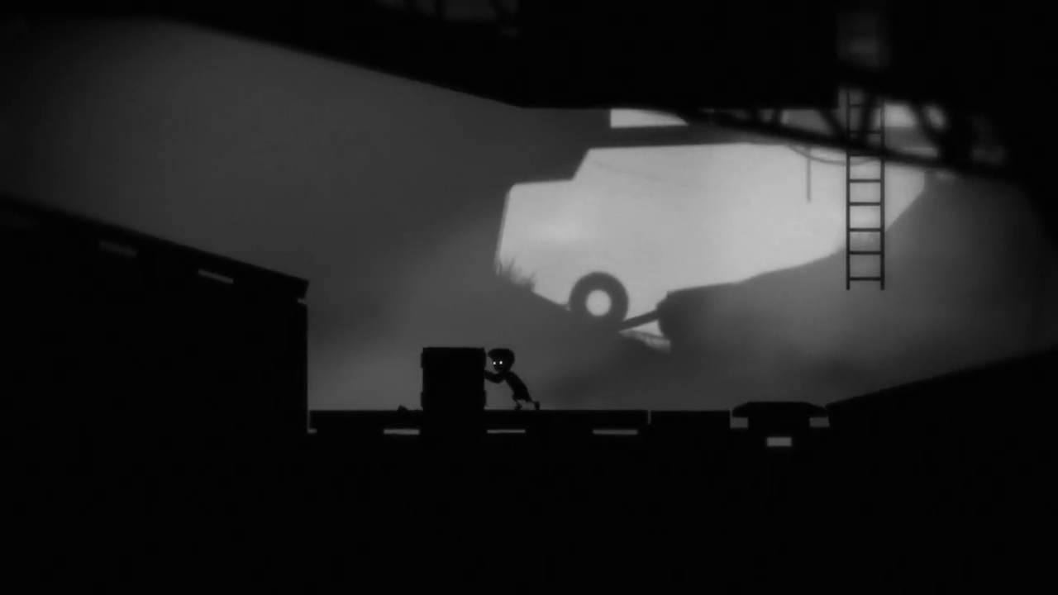
pyautogui.press('Left')
pyautogui.press('Up')
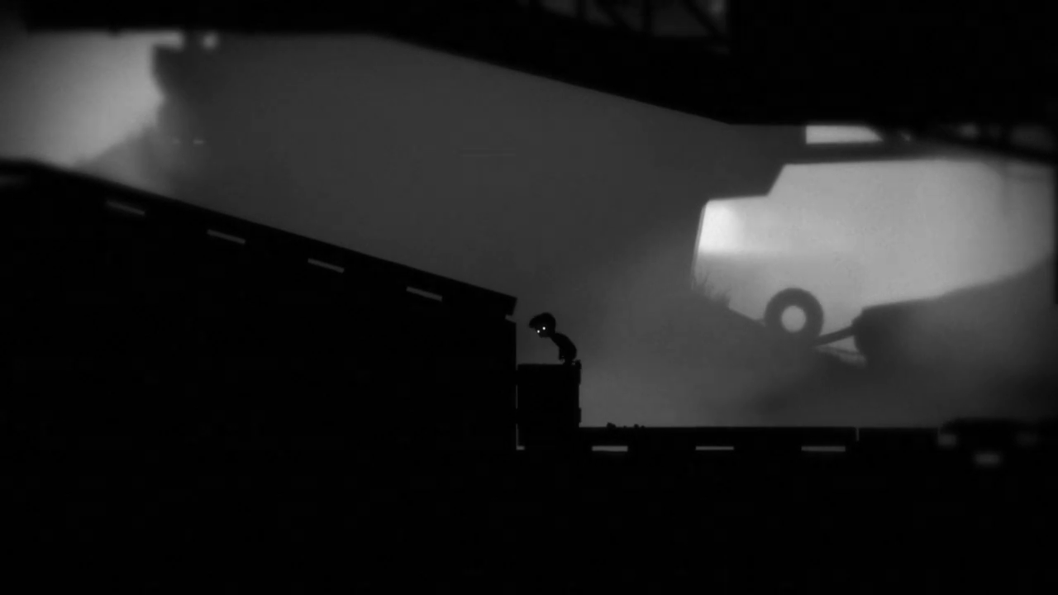
pyautogui.press('Up')
pyautogui.press('Left')
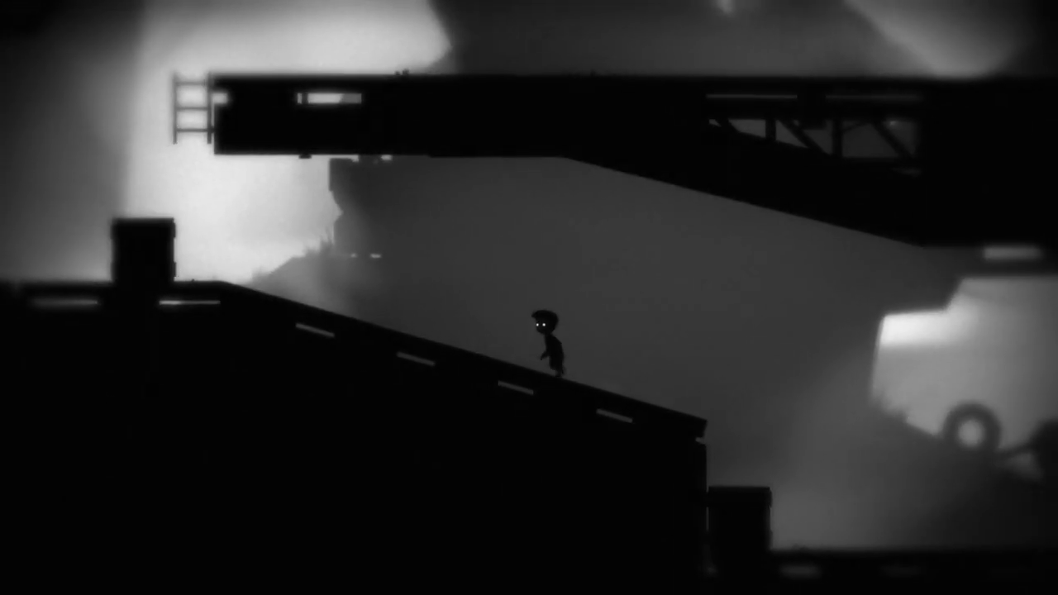
pyautogui.press('Left')
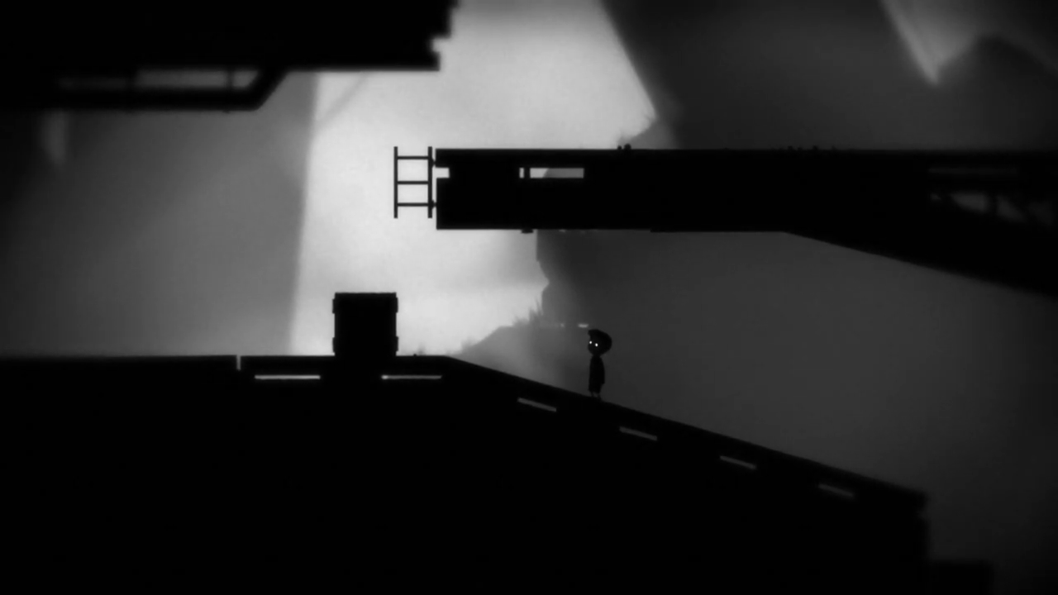
pyautogui.press('Left')
pyautogui.press('Right')
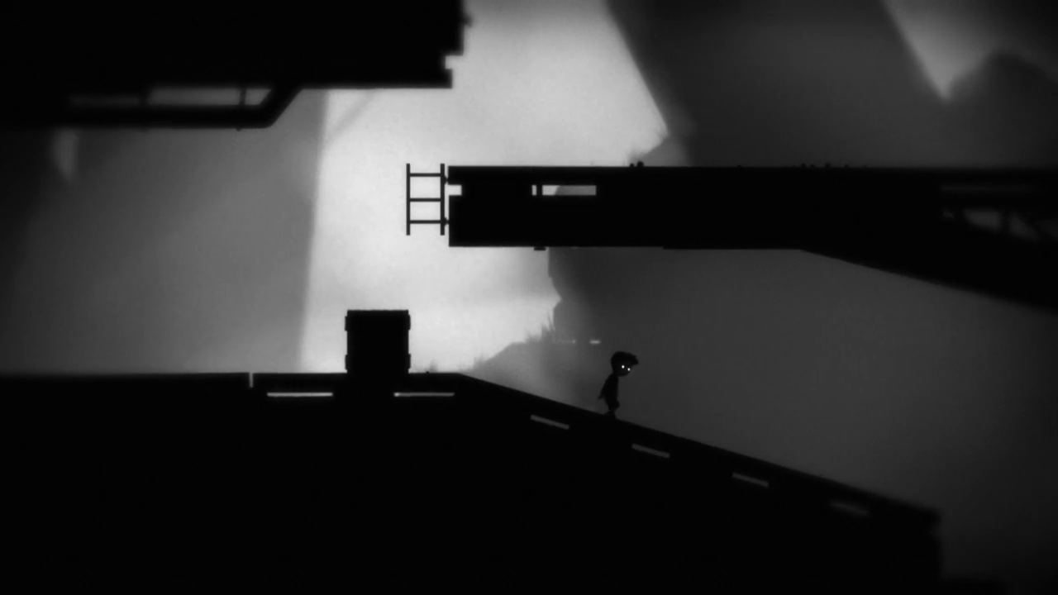
pyautogui.press('Right')
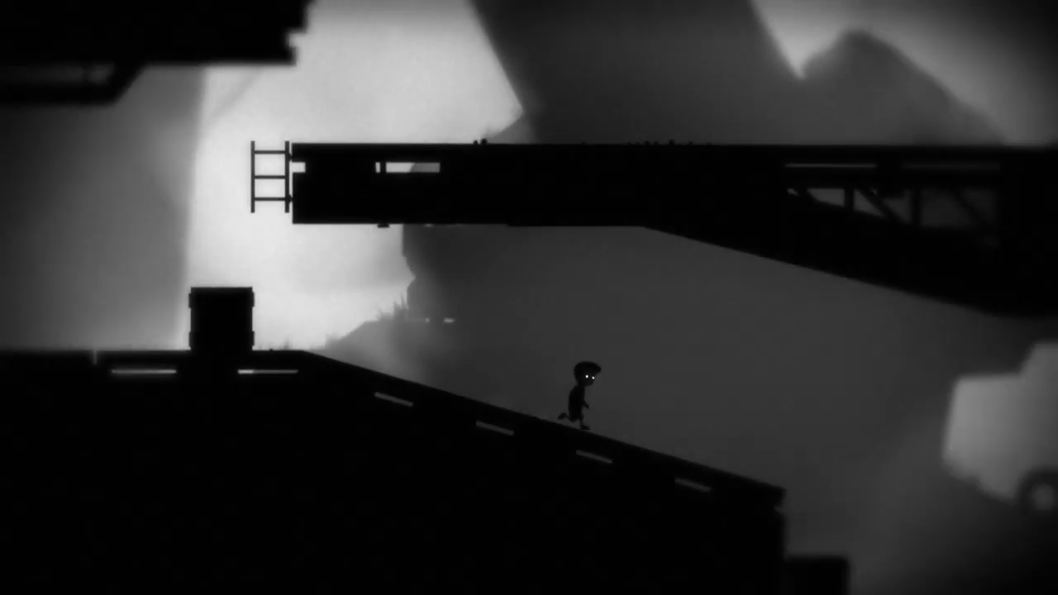
pyautogui.press('Right')
pyautogui.press('Up')
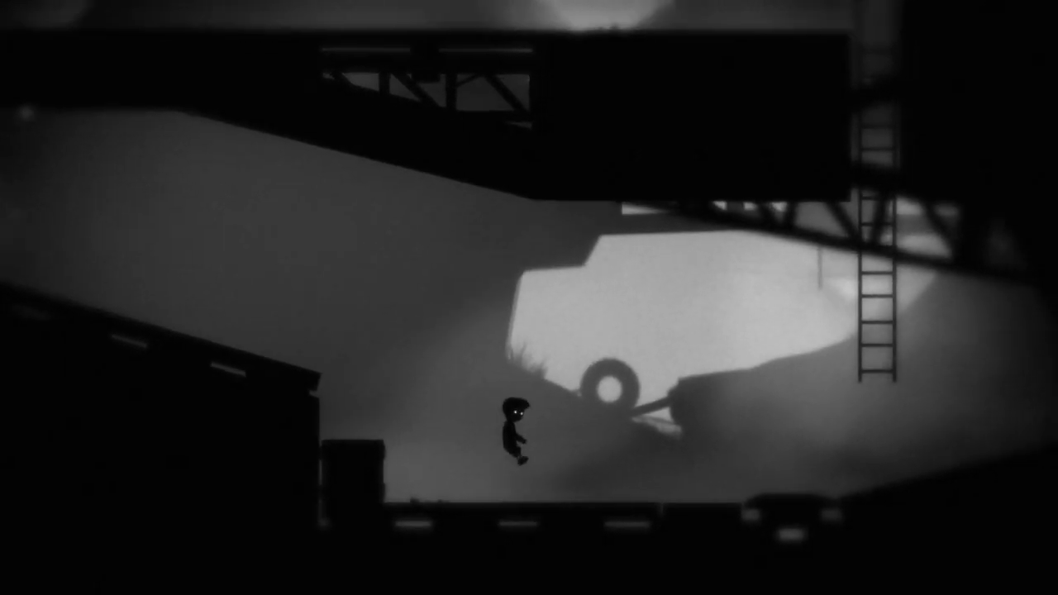
pyautogui.press('Right')
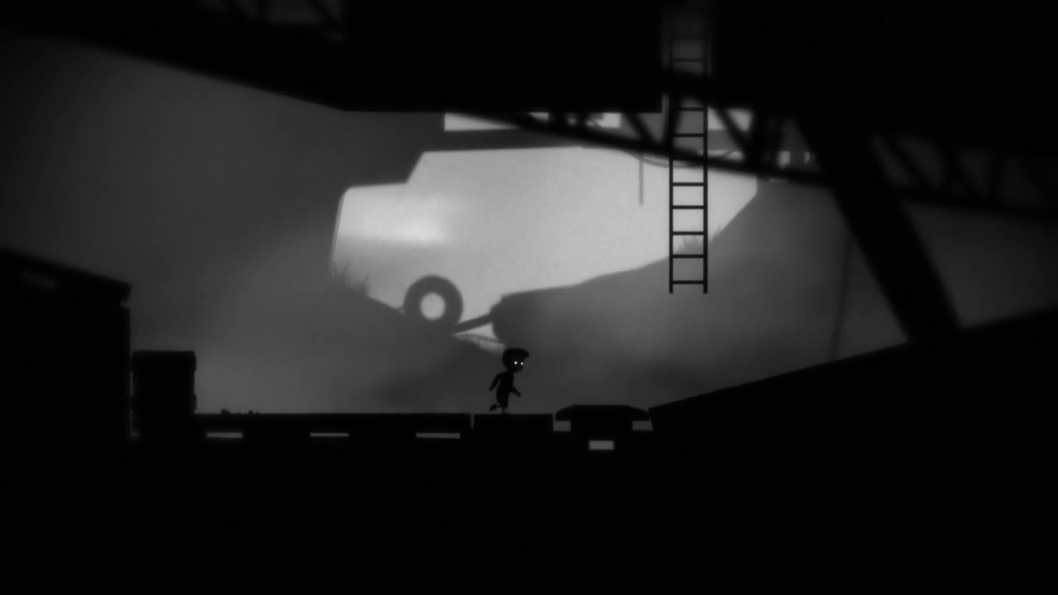
pyautogui.press('Left')
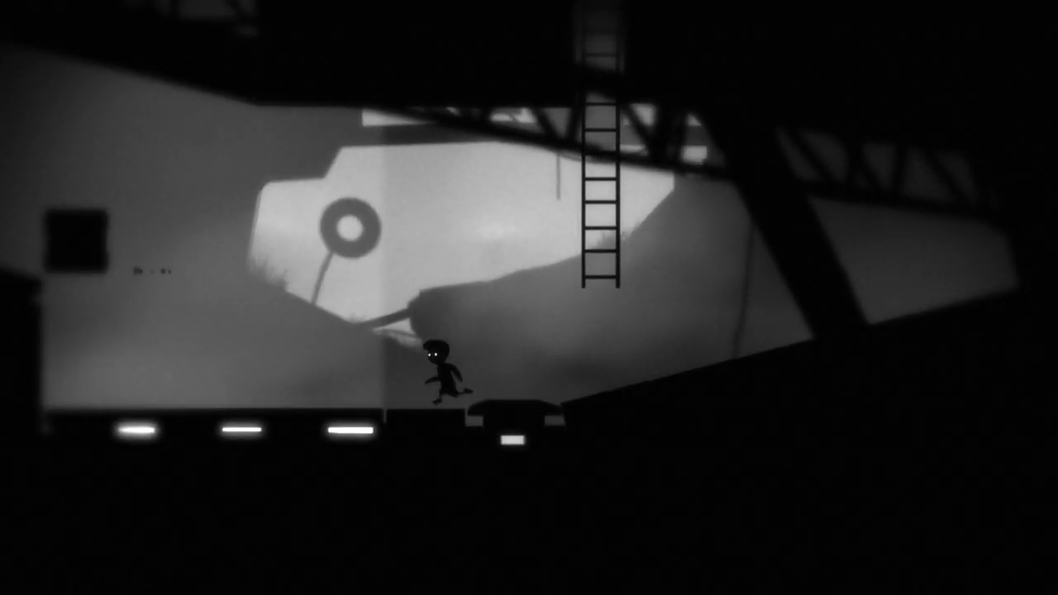
pyautogui.press('Left')
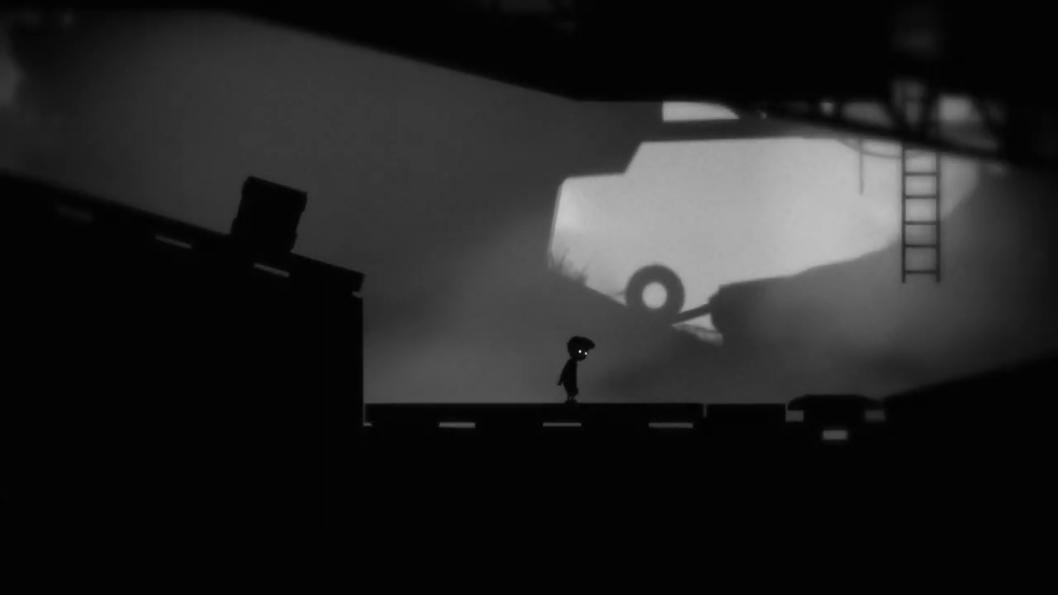
pyautogui.press('Left')
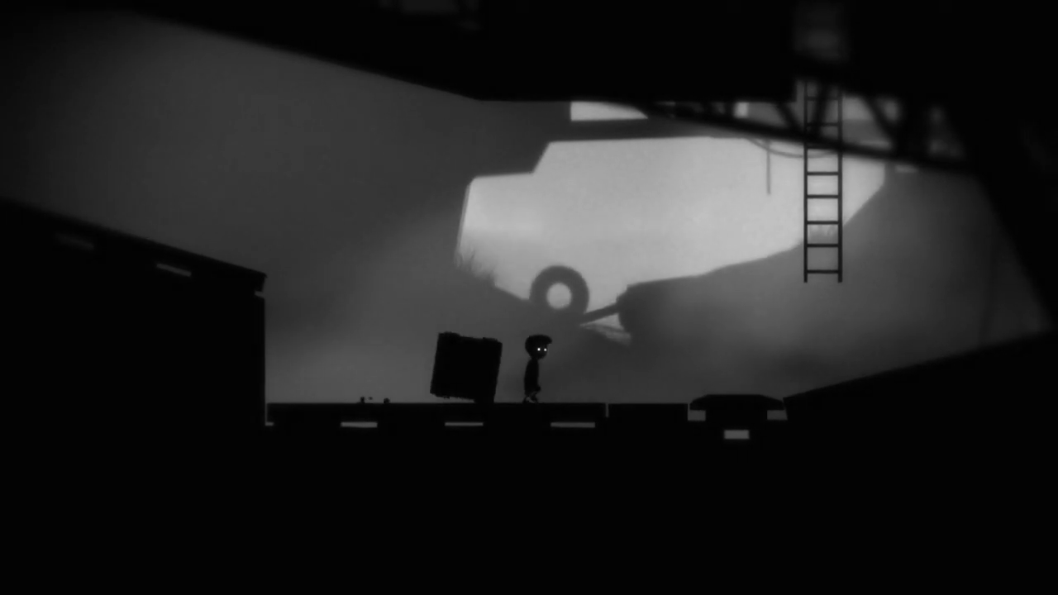
pyautogui.press('Right')
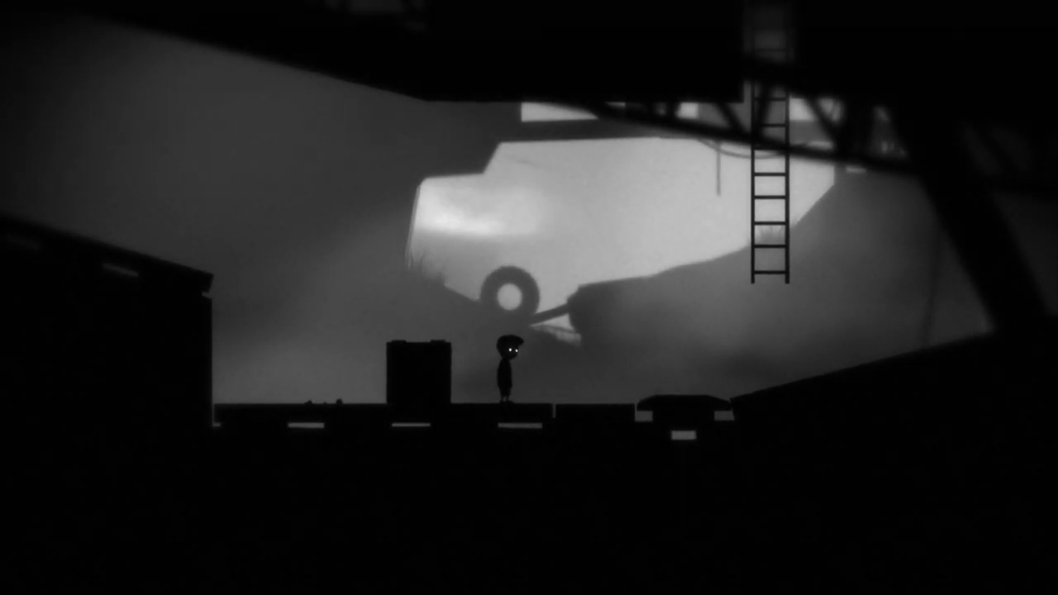
pyautogui.press('Left')
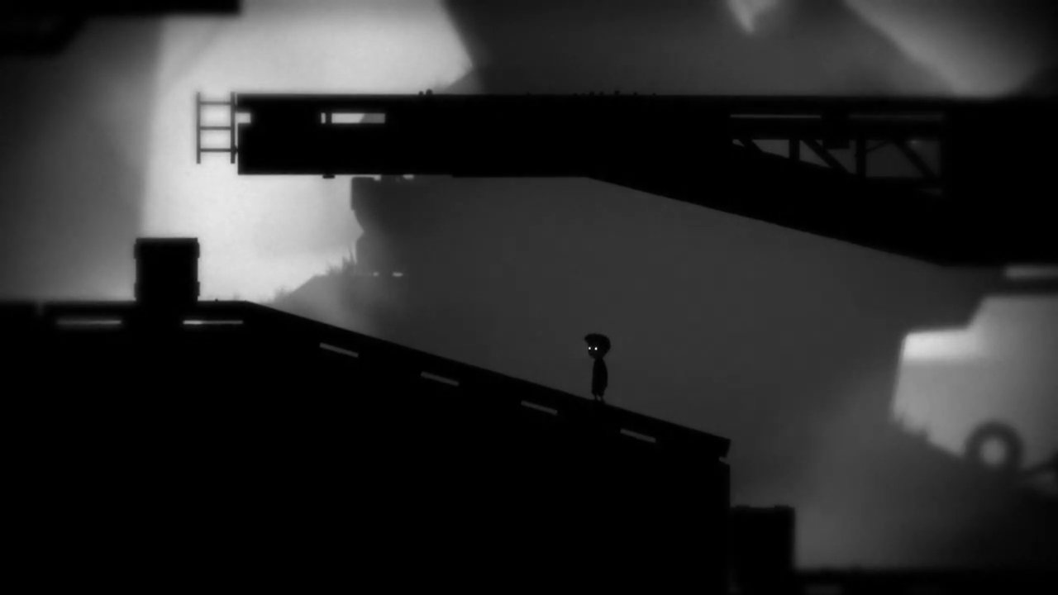
pyautogui.press('Right')
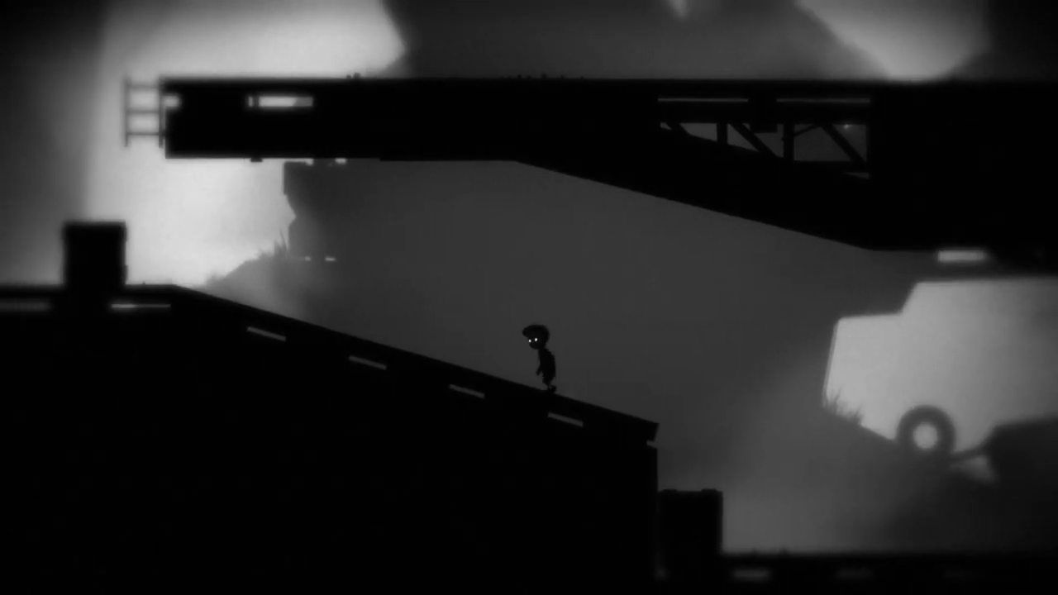
pyautogui.press('Right')
pyautogui.press('Left')
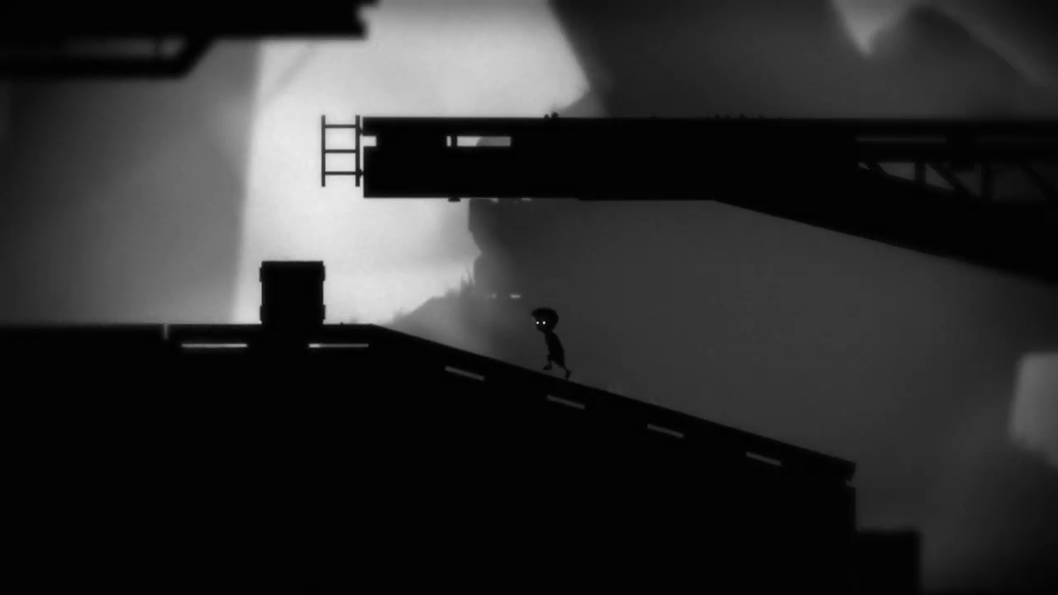
pyautogui.press('Left')
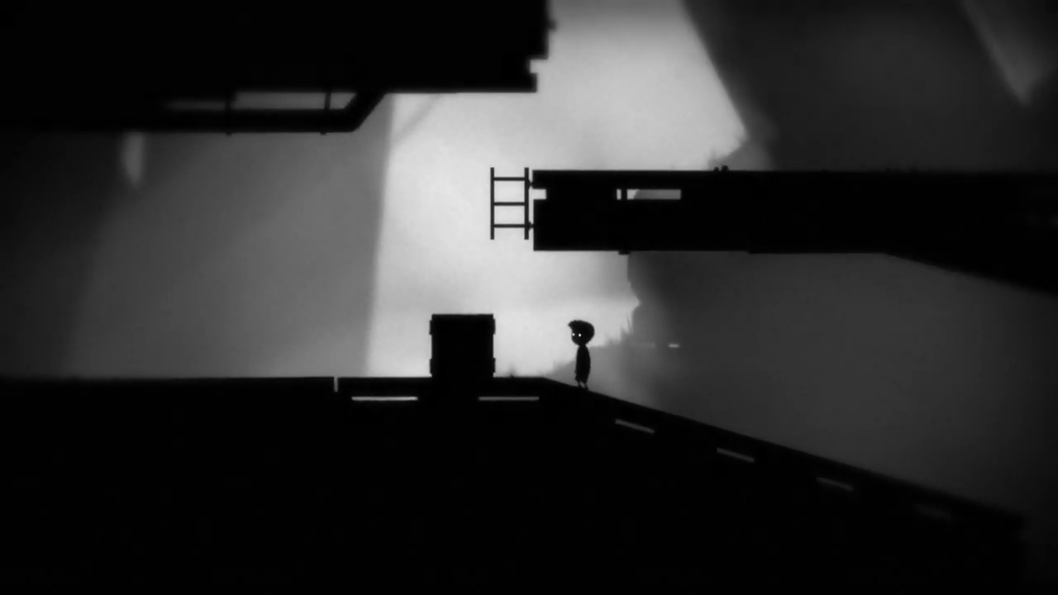
pyautogui.press('Left')
pyautogui.press('ctrl')
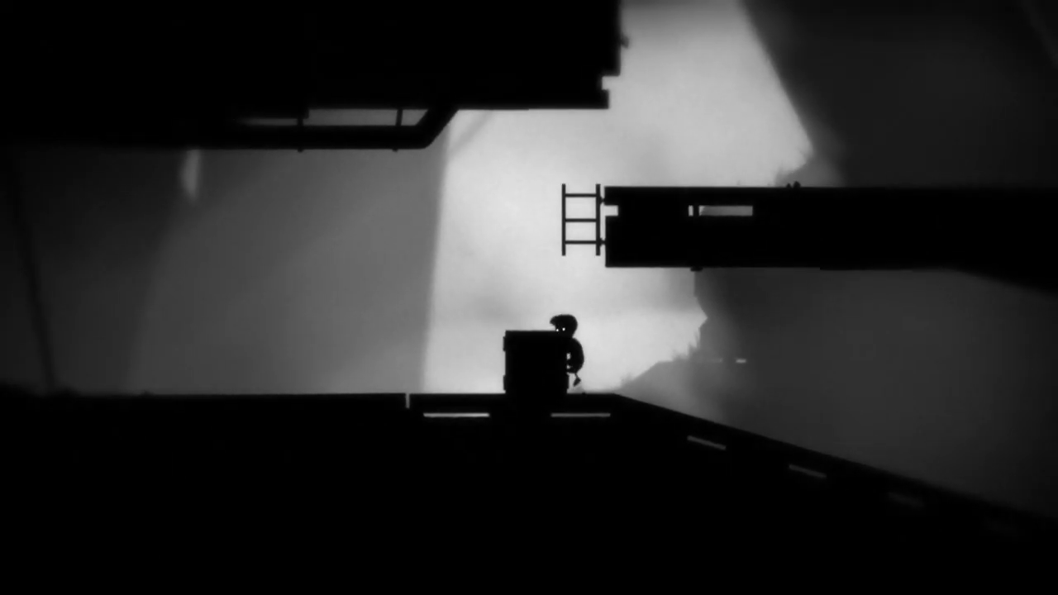
pyautogui.press('Up')
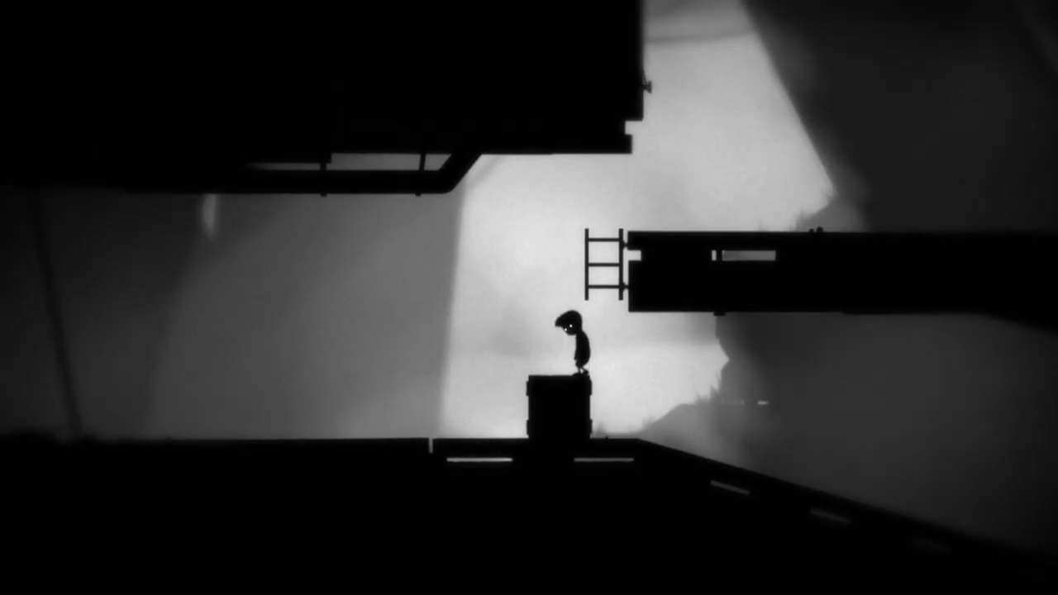
pyautogui.press('Up')
pyautogui.press('Up')
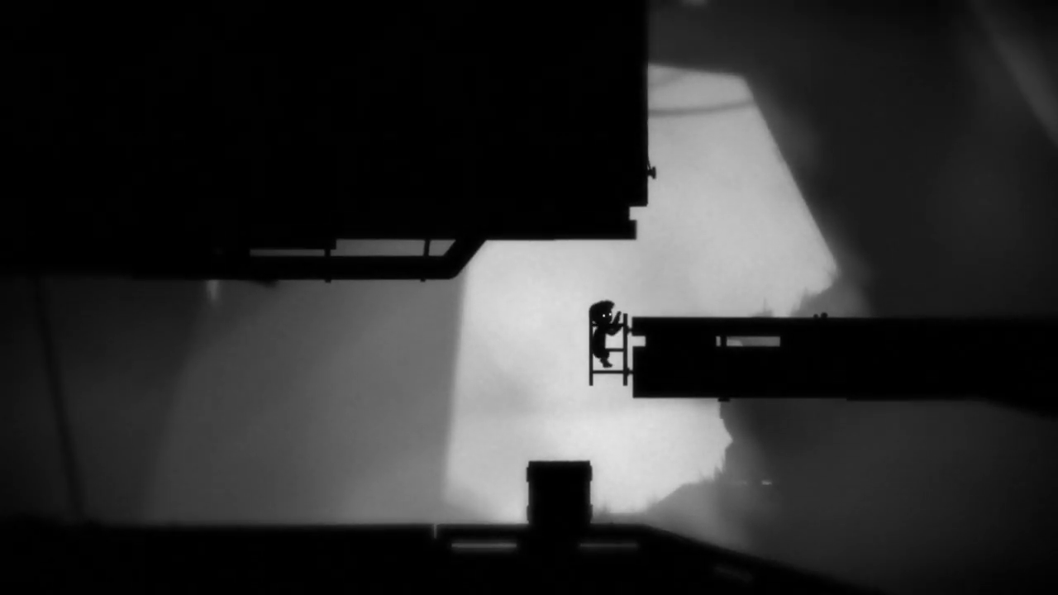
pyautogui.press('Right')
pyautogui.press('Left')
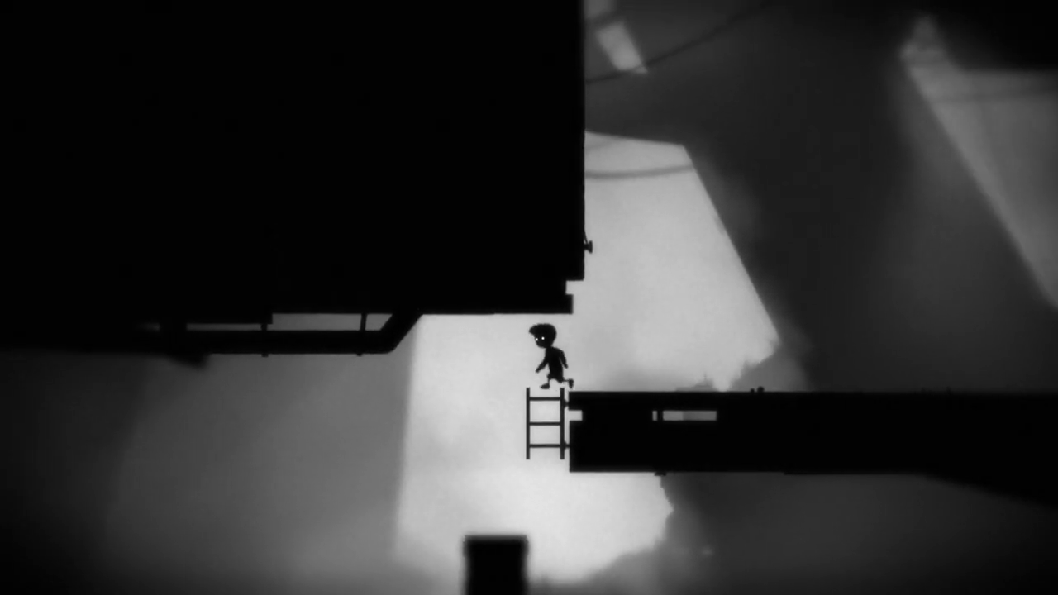
pyautogui.press('Up')
pyautogui.press('Right')
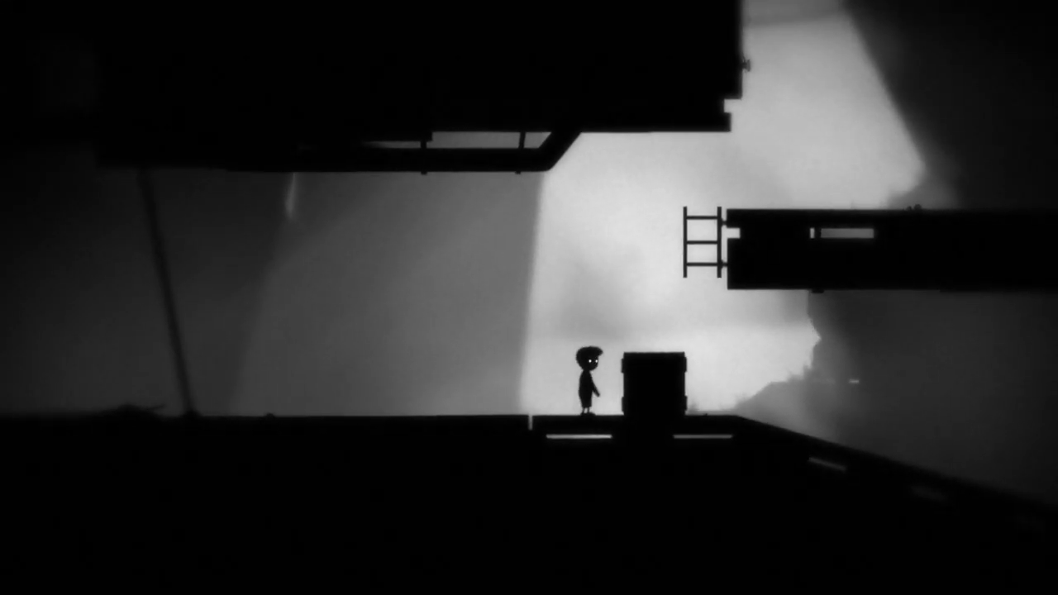
pyautogui.press('Right')
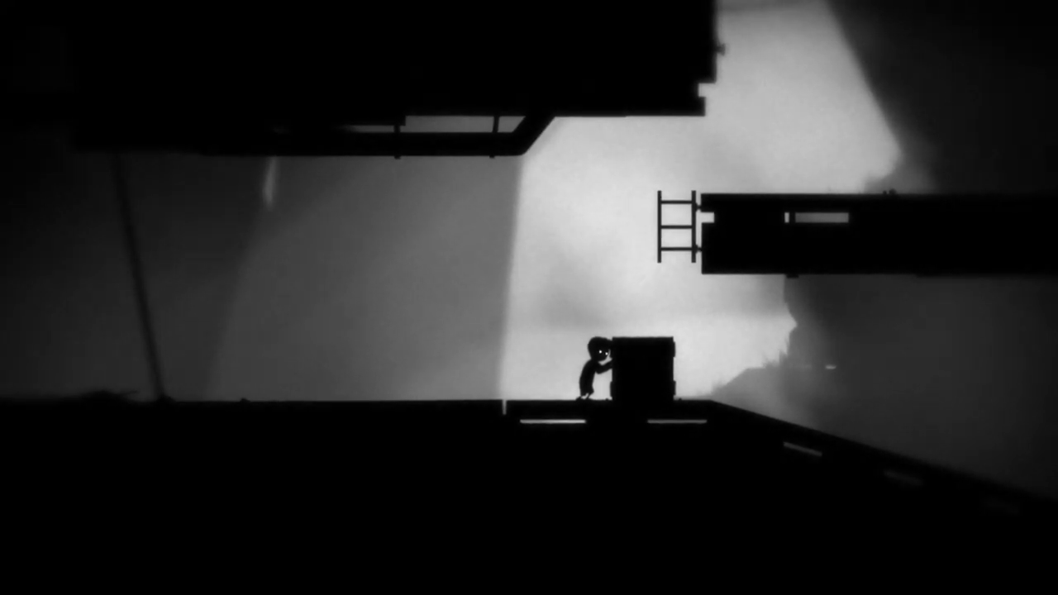
pyautogui.press('Up')
pyautogui.press('Up')
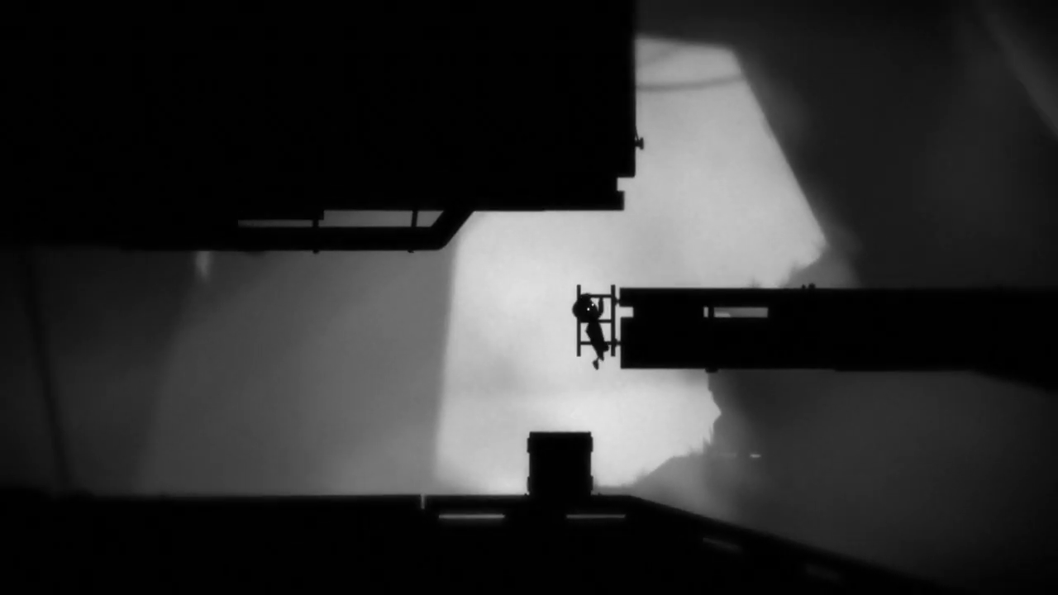
pyautogui.press('Up')
pyautogui.press('Right')
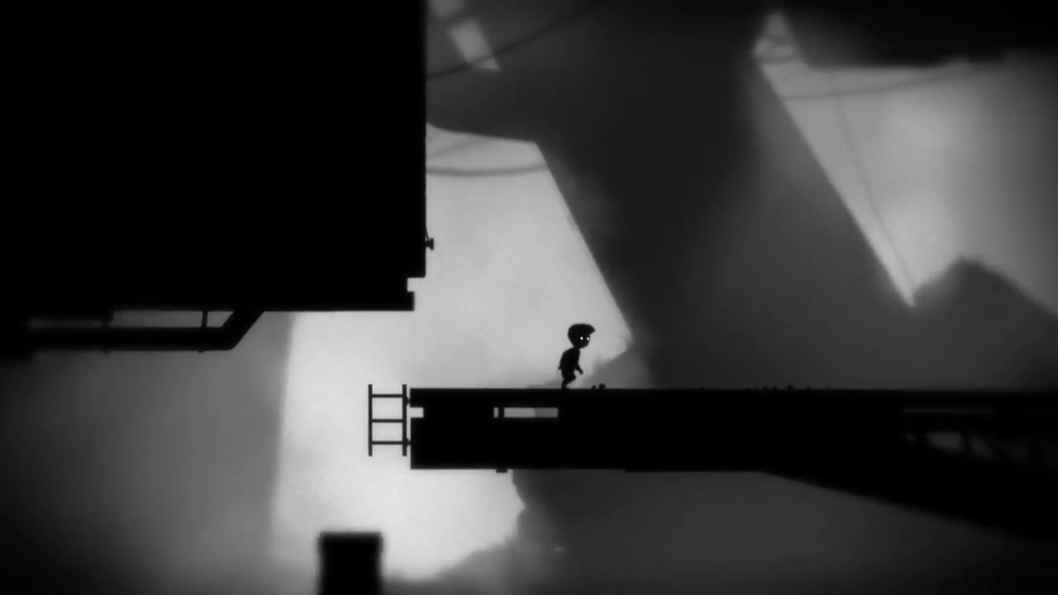
pyautogui.press('Right')
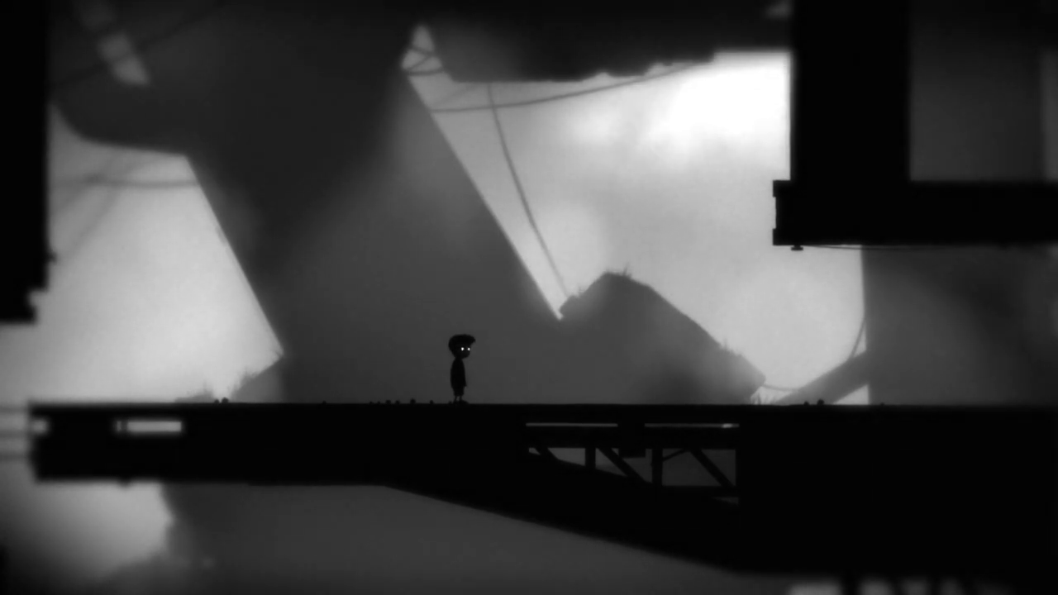
pyautogui.press('Left')
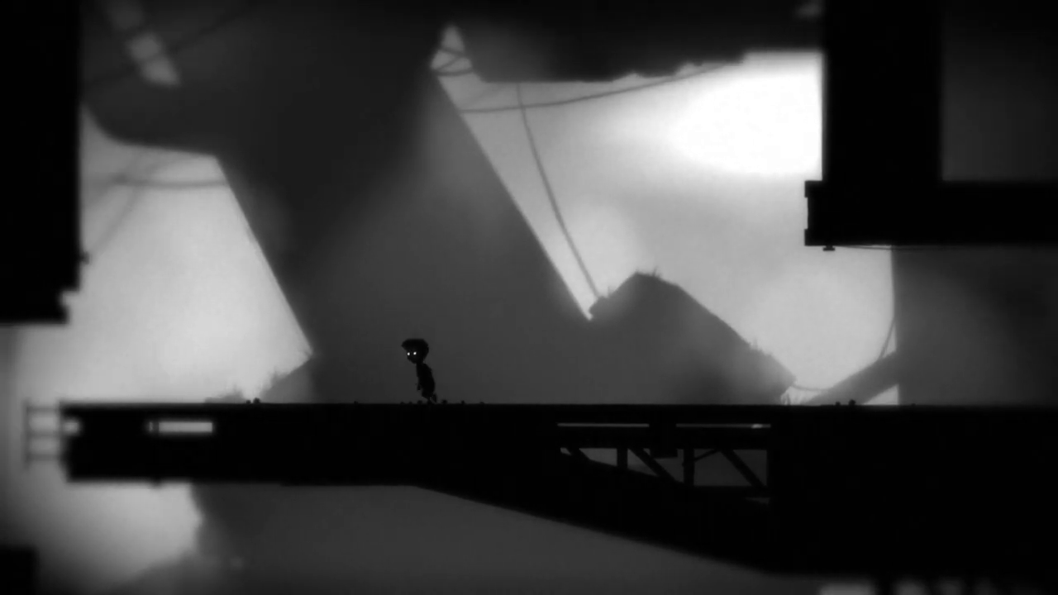
pyautogui.press('Right')
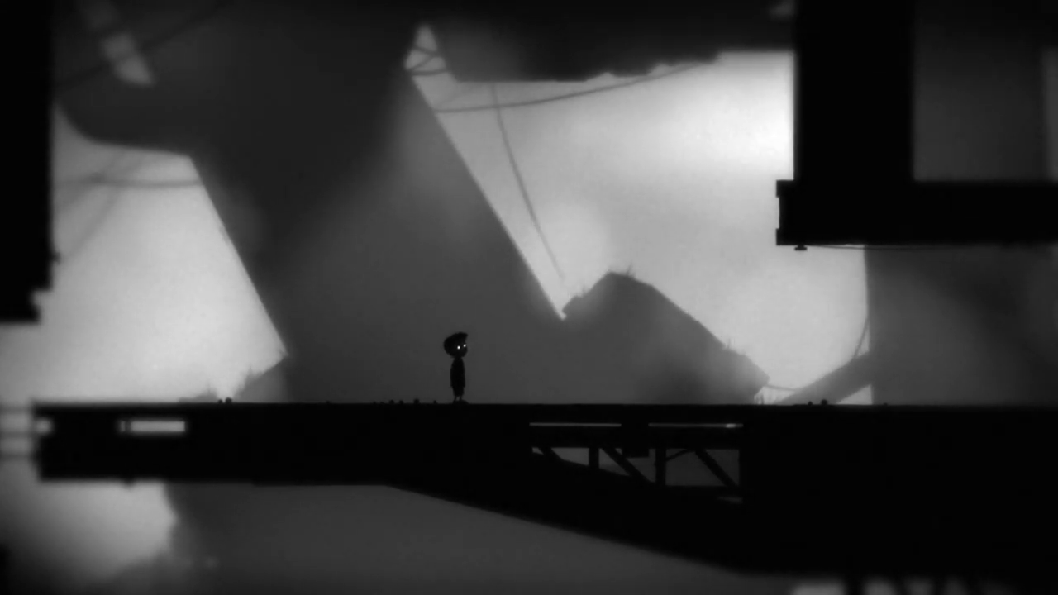
pyautogui.press('Left')
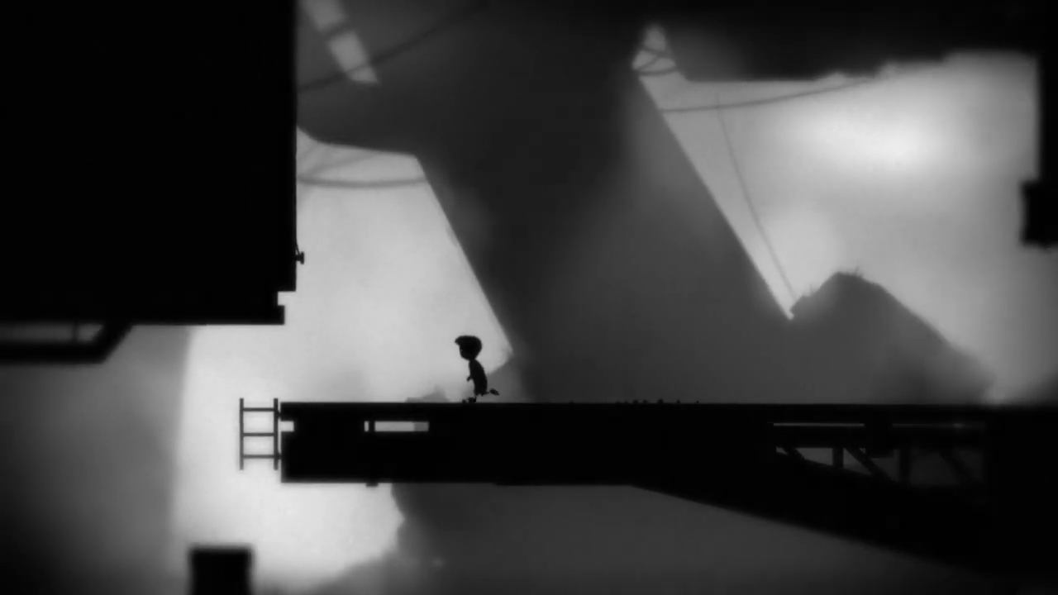
pyautogui.press('Left')
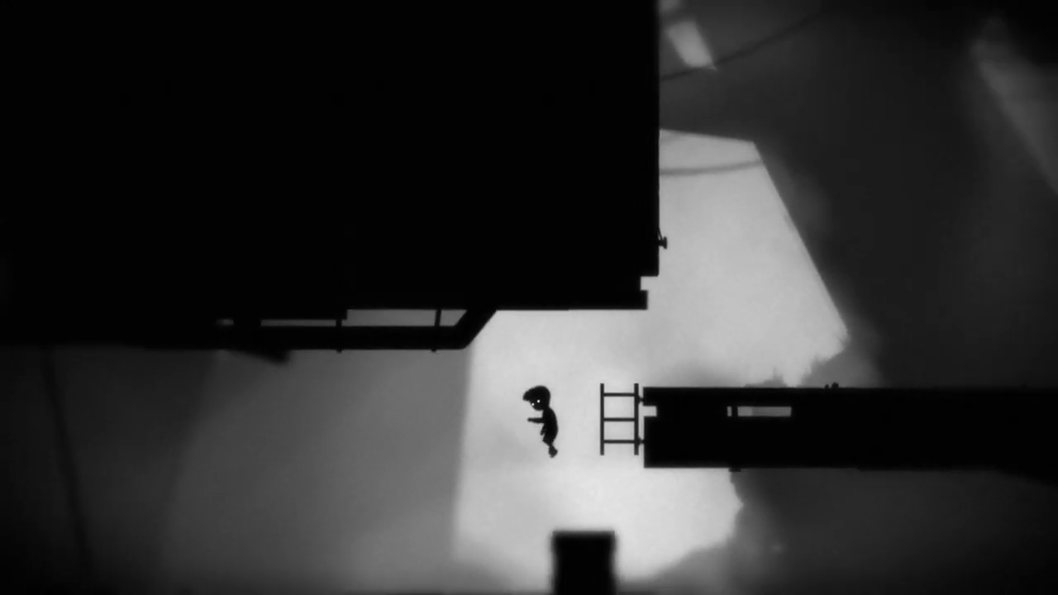
pyautogui.press('Right')
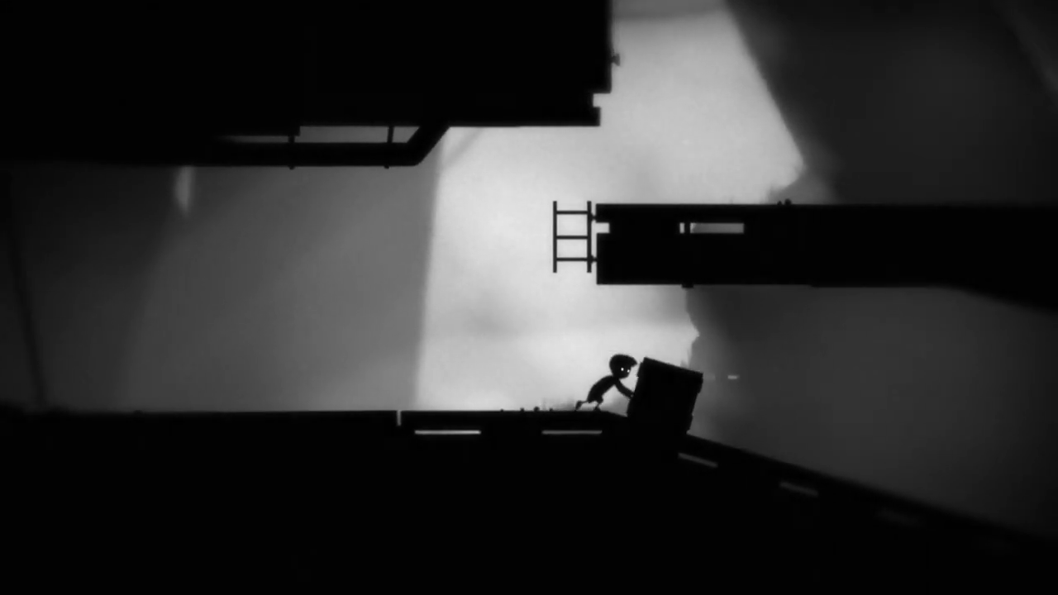
pyautogui.press('Right')
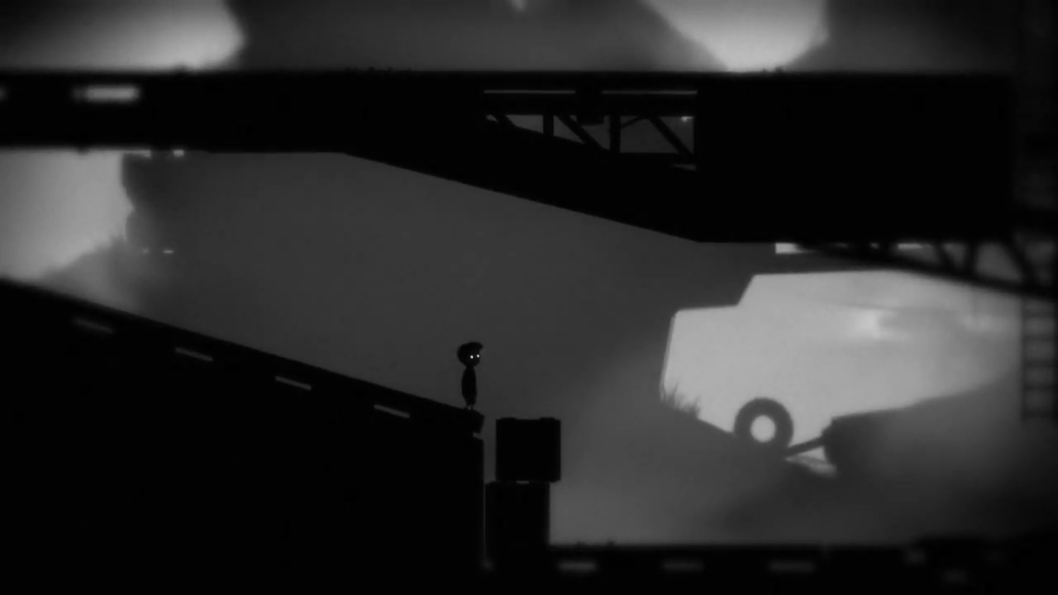
pyautogui.press('Right')
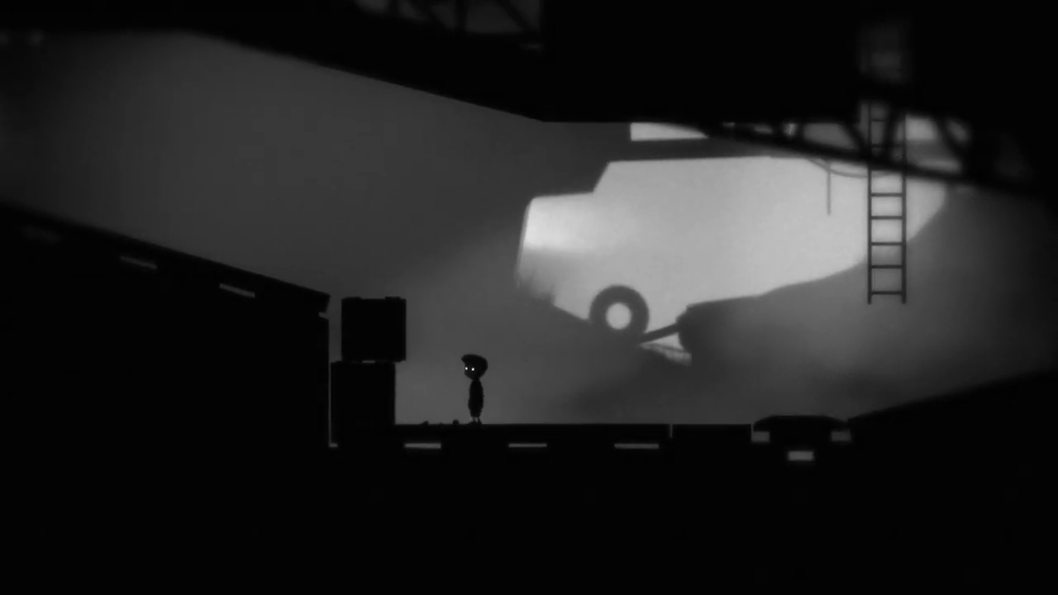
pyautogui.press('Right')
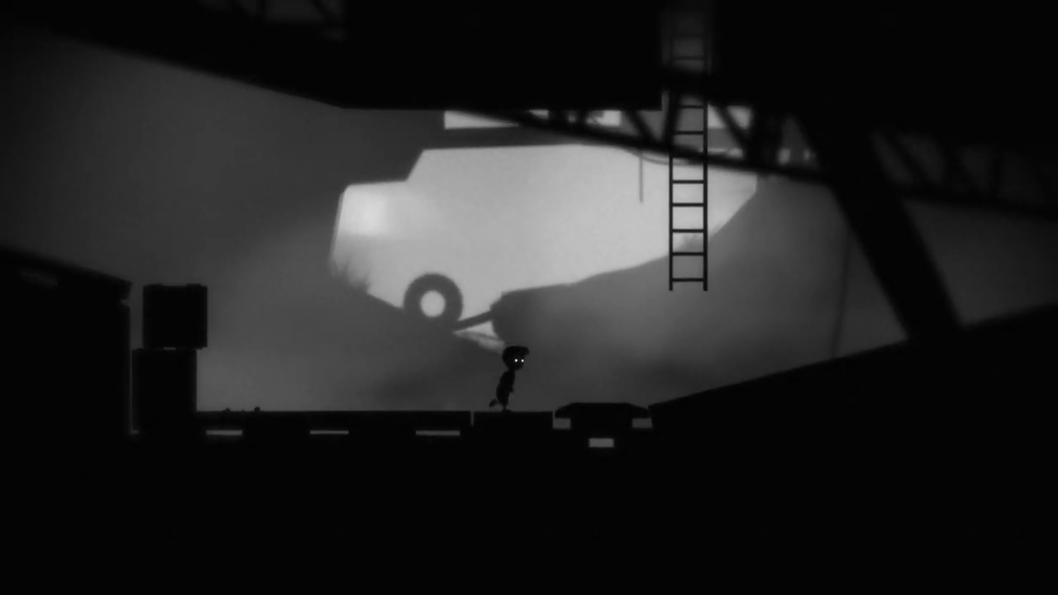
pyautogui.press('Right')
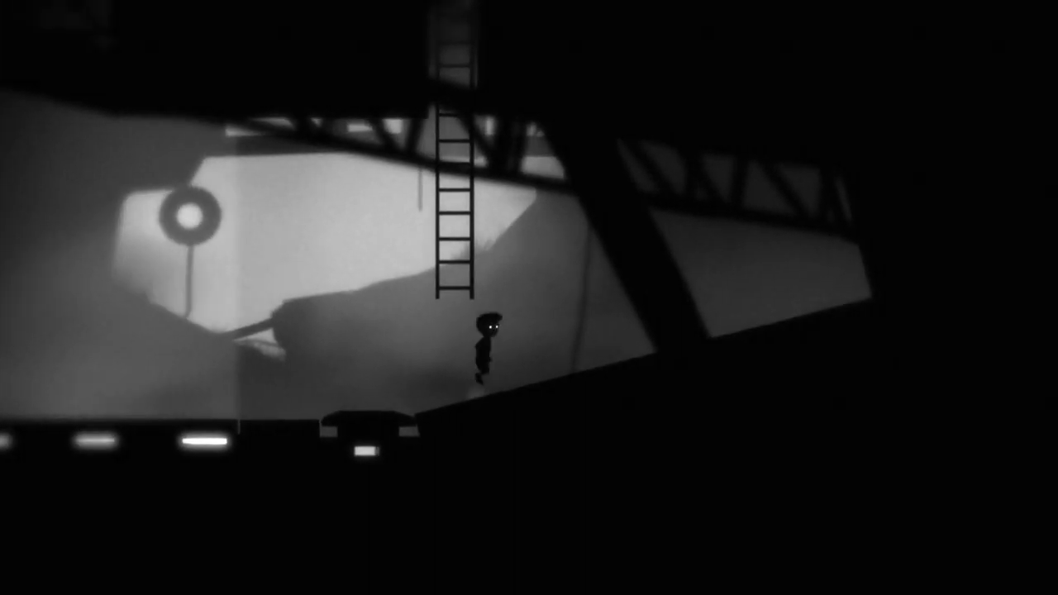
pyautogui.press('Up')
pyautogui.press('Up')
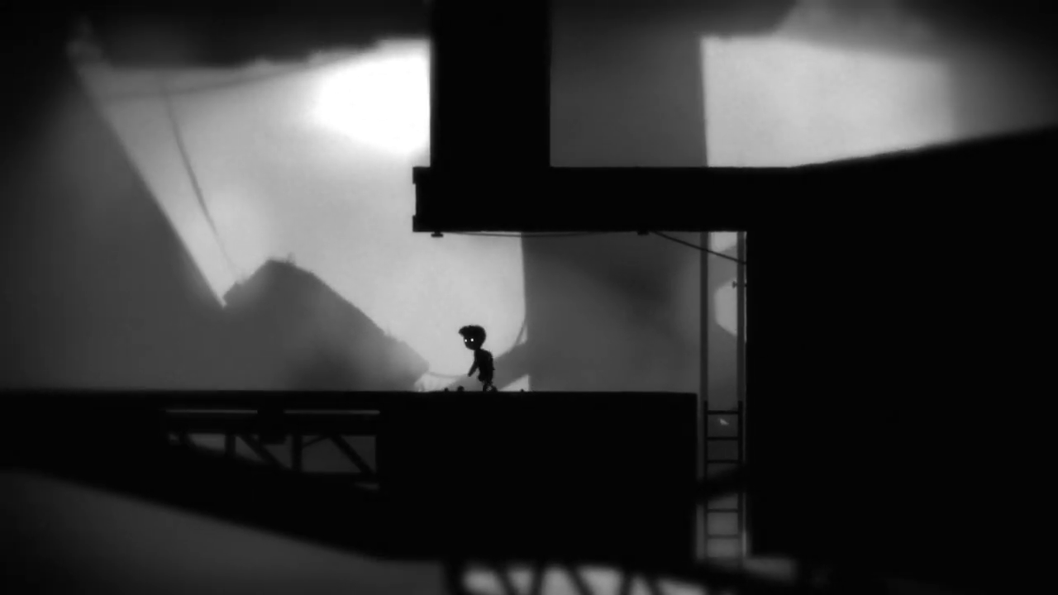
pyautogui.press('Left')
pyautogui.press('Up')
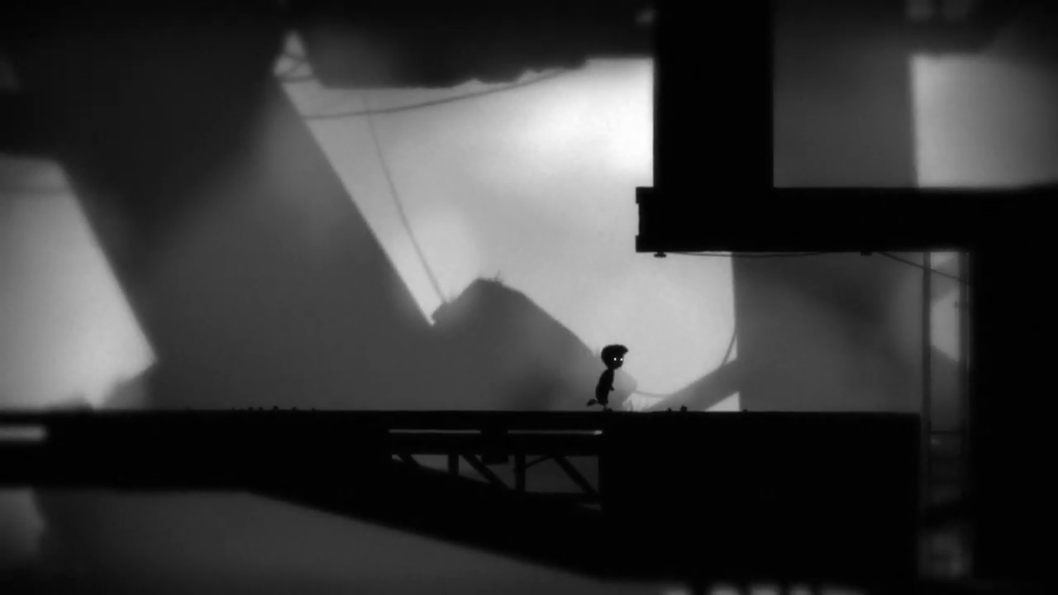
pyautogui.press('Right')
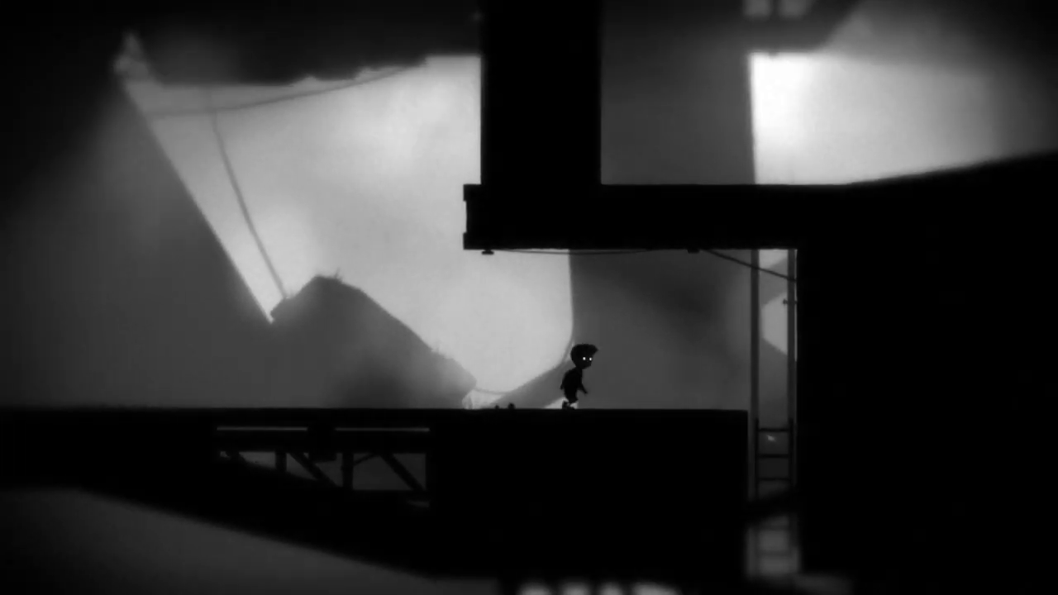
pyautogui.press('Left')
pyautogui.press('Left')
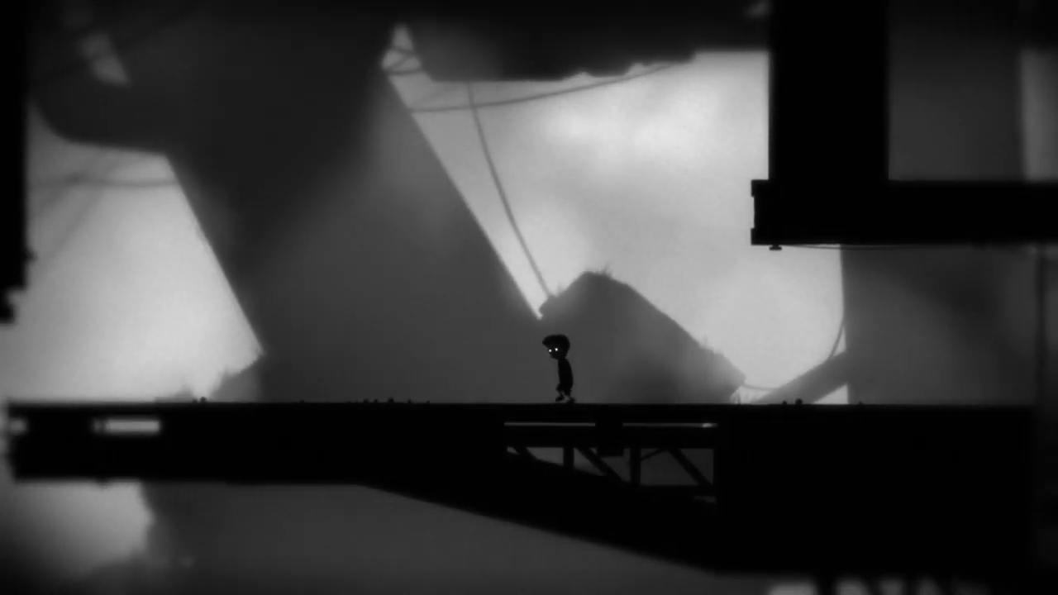
pyautogui.press('Right')
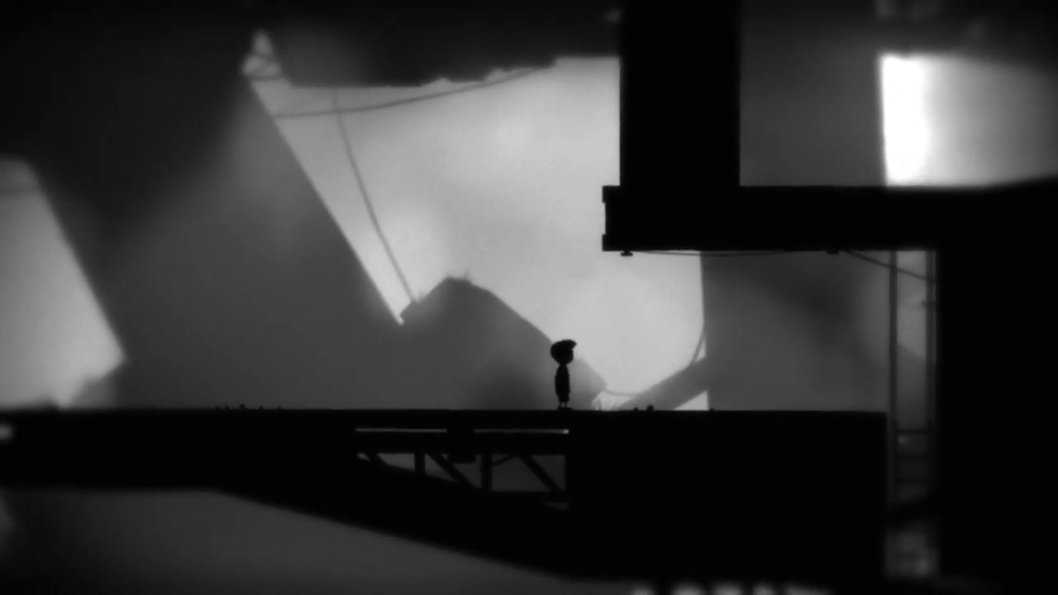
pyautogui.press('Right')
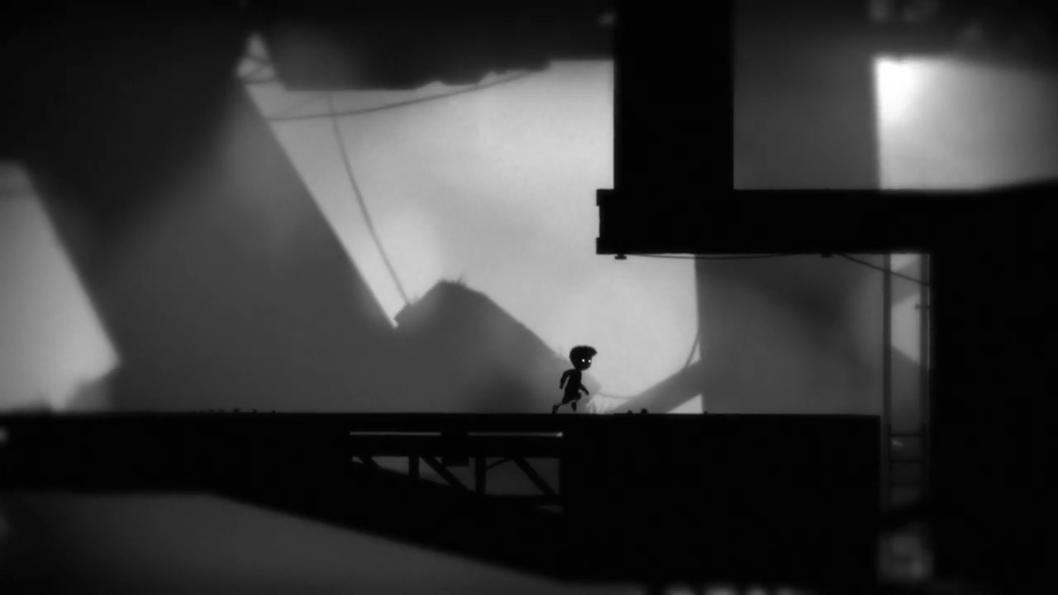
pyautogui.press('Right')
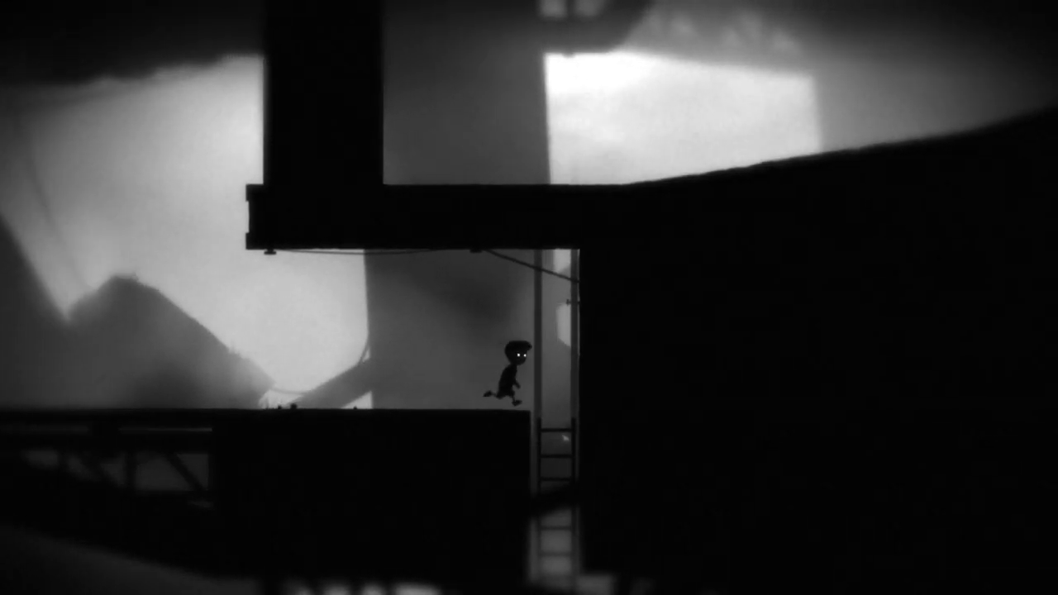
pyautogui.press('Right')
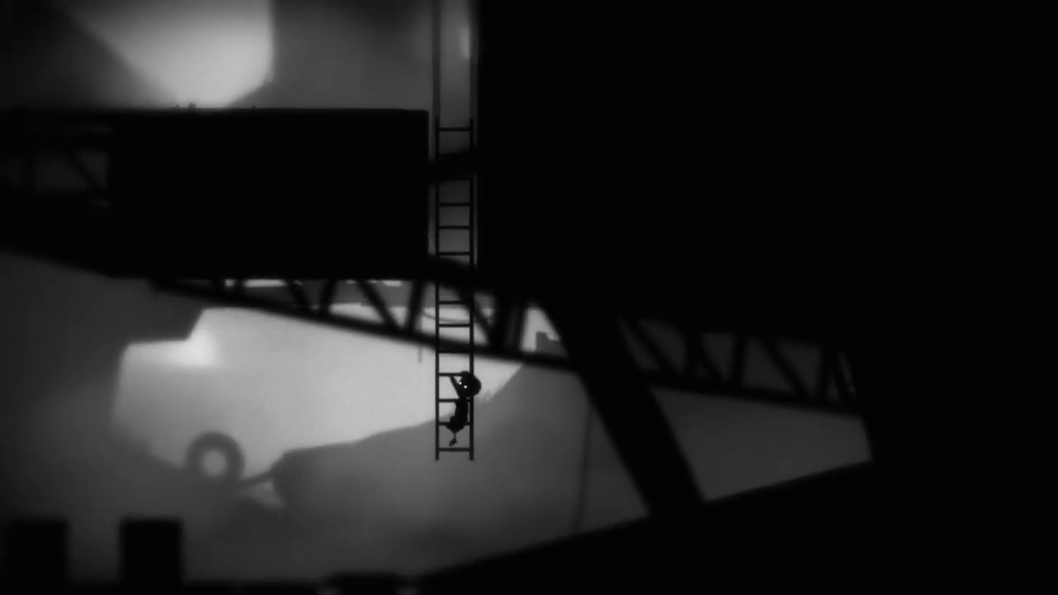
pyautogui.press('Down')
pyautogui.press('Left')
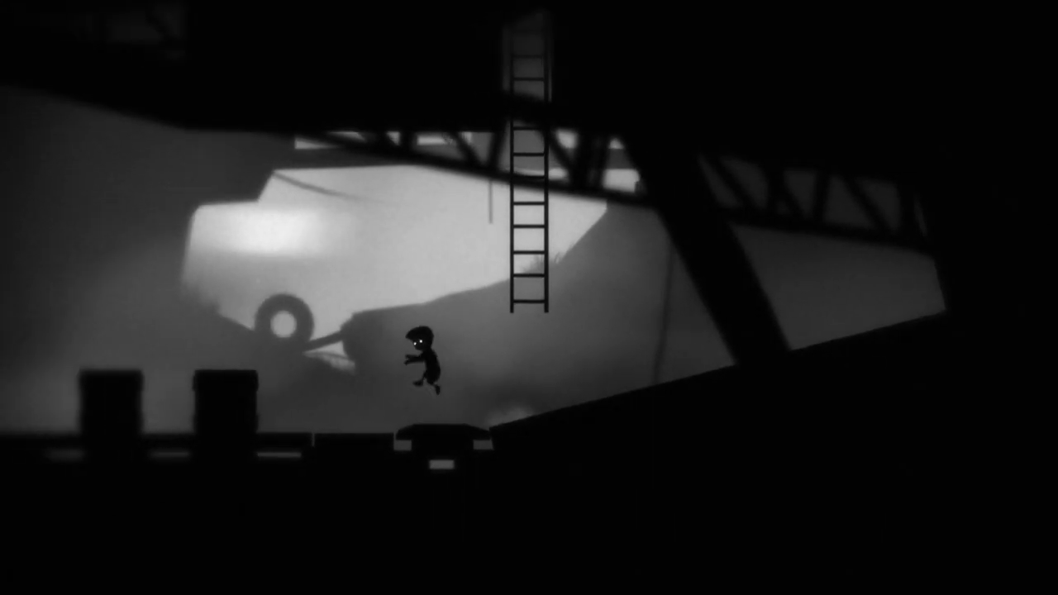
pyautogui.press('Left')
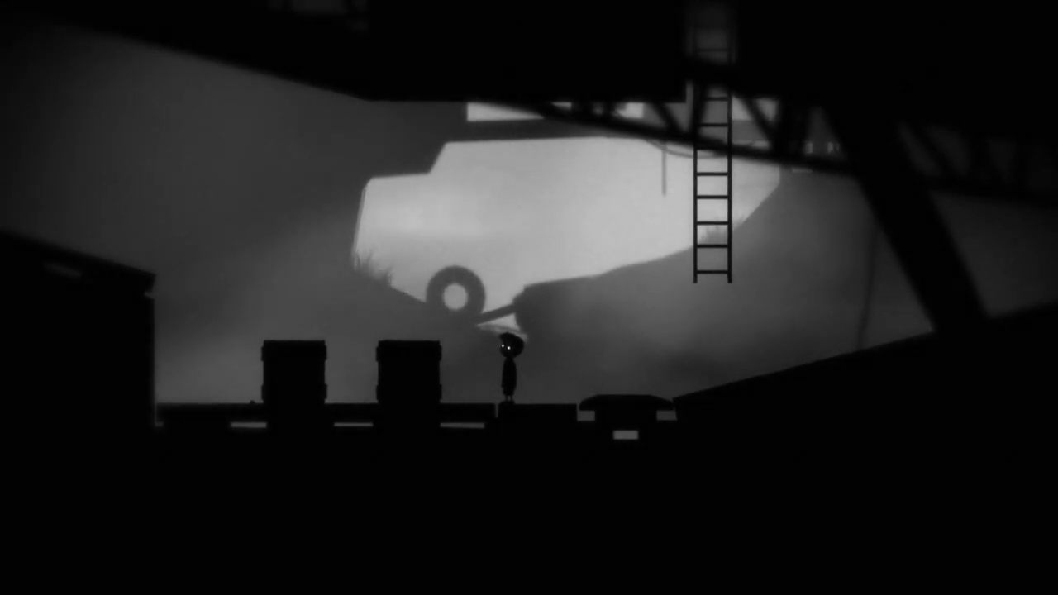
pyautogui.press('Left')
pyautogui.press('Up')
pyautogui.press('Up')
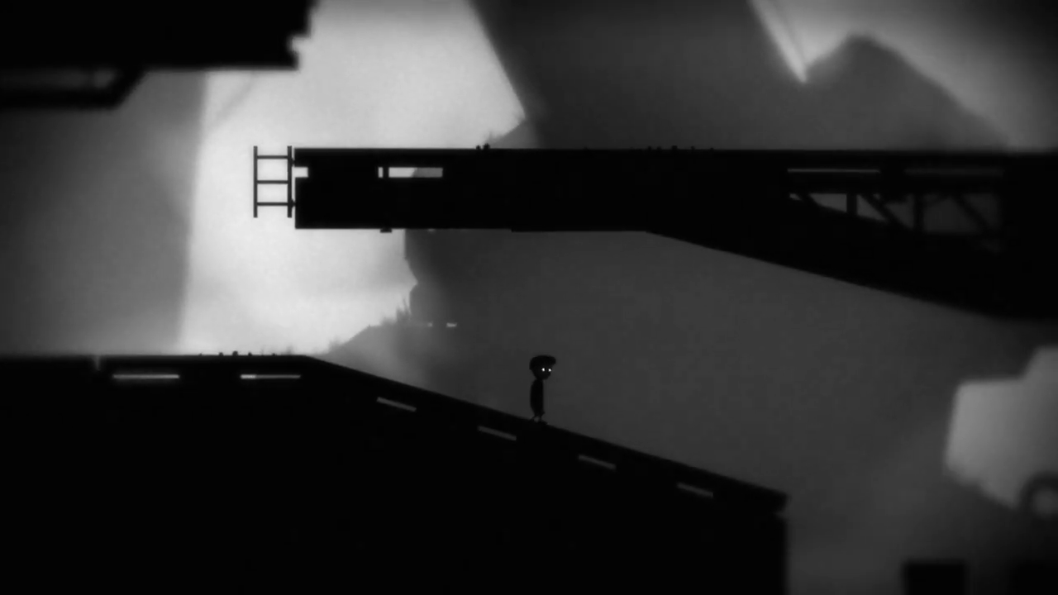
pyautogui.press('Right')
pyautogui.press('Up')
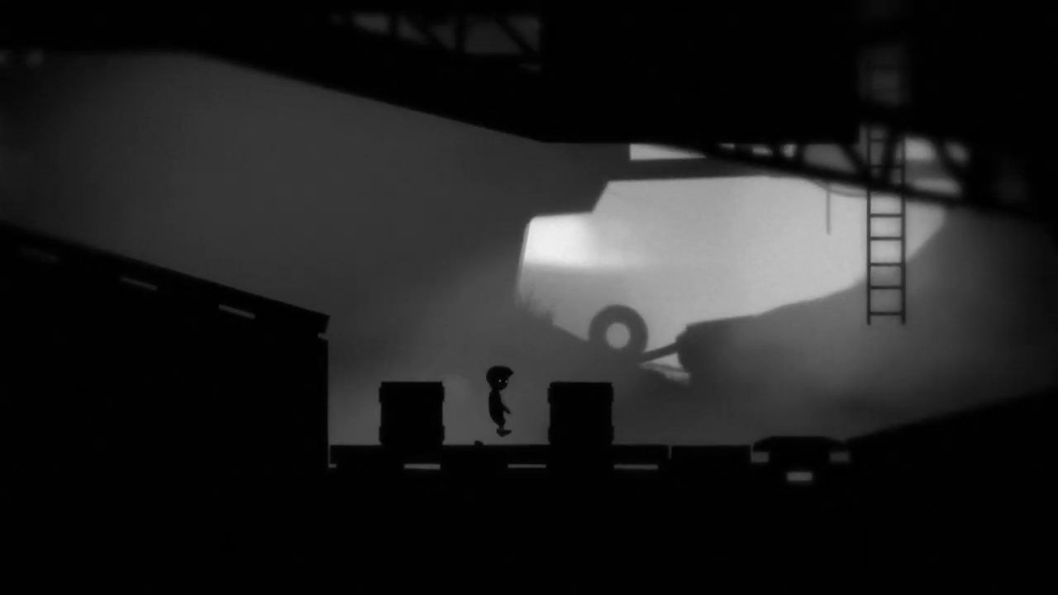
pyautogui.press('Left')
pyautogui.press('Right')
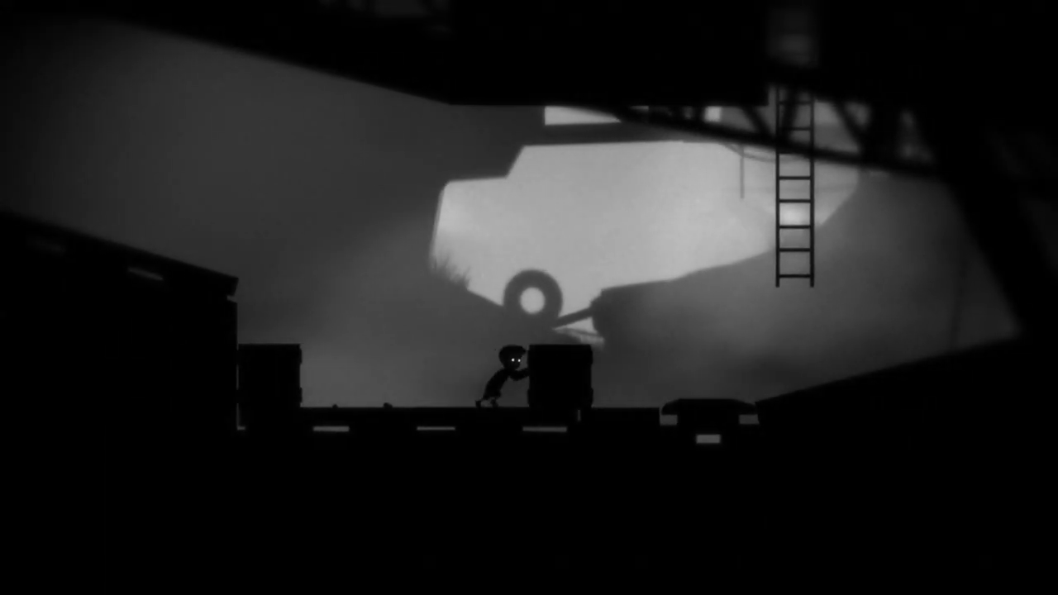
pyautogui.press('Right')
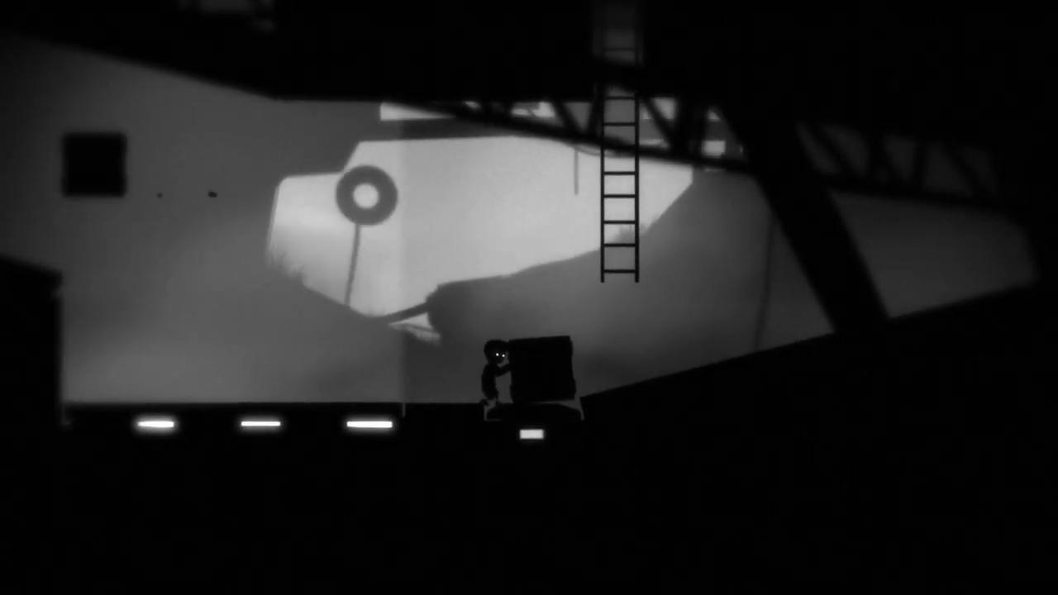
pyautogui.press('Left')
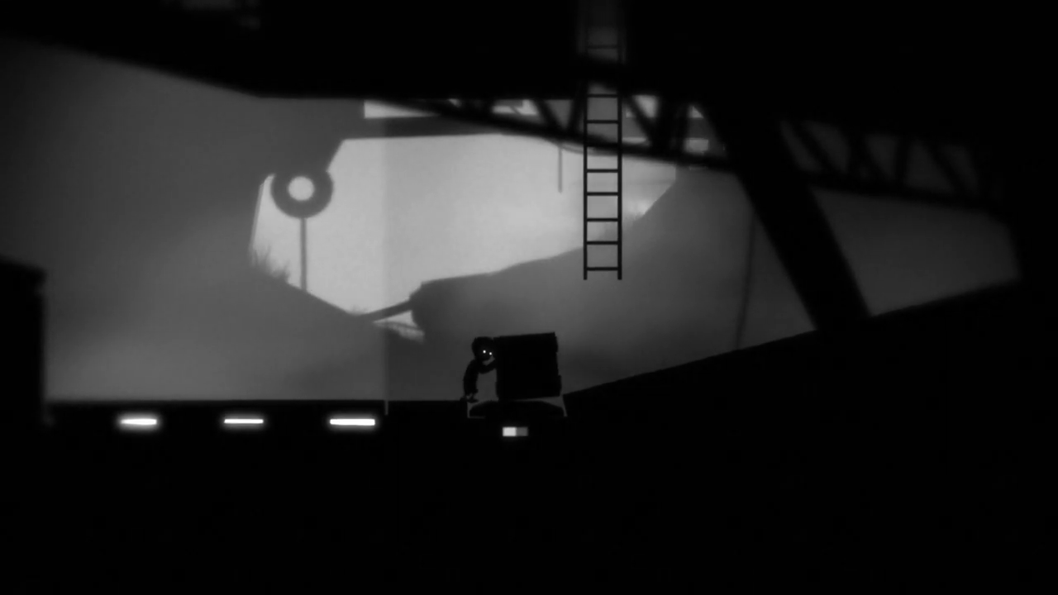
pyautogui.press('Right')
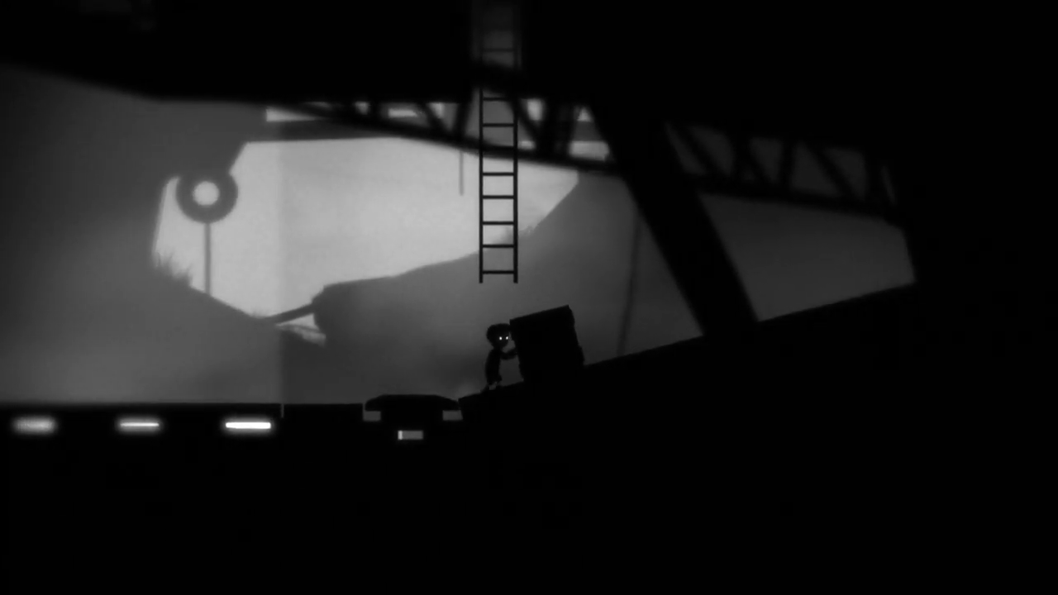
pyautogui.press('Right')
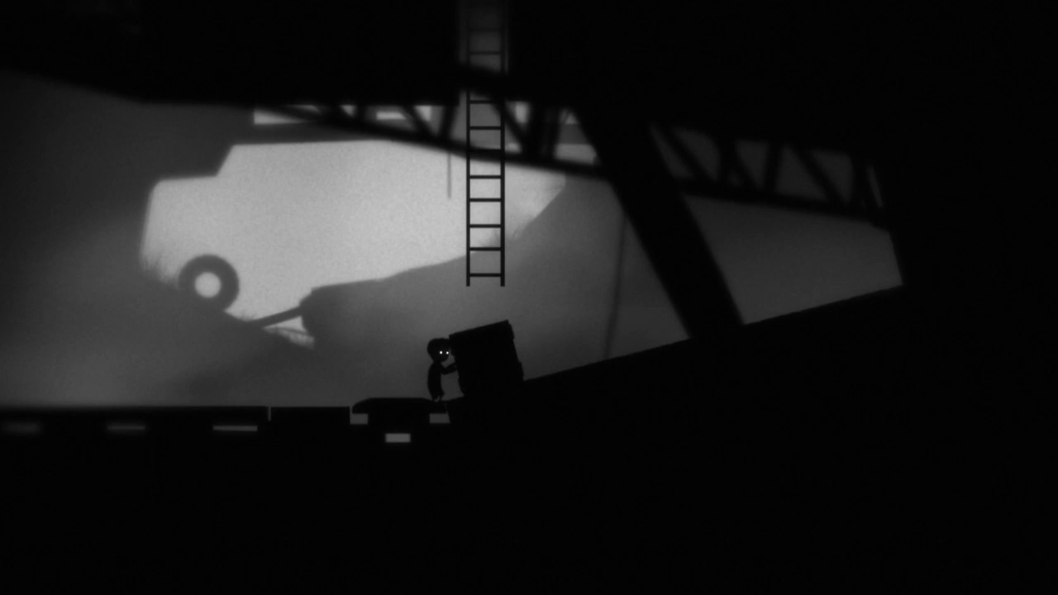
pyautogui.press('Left')
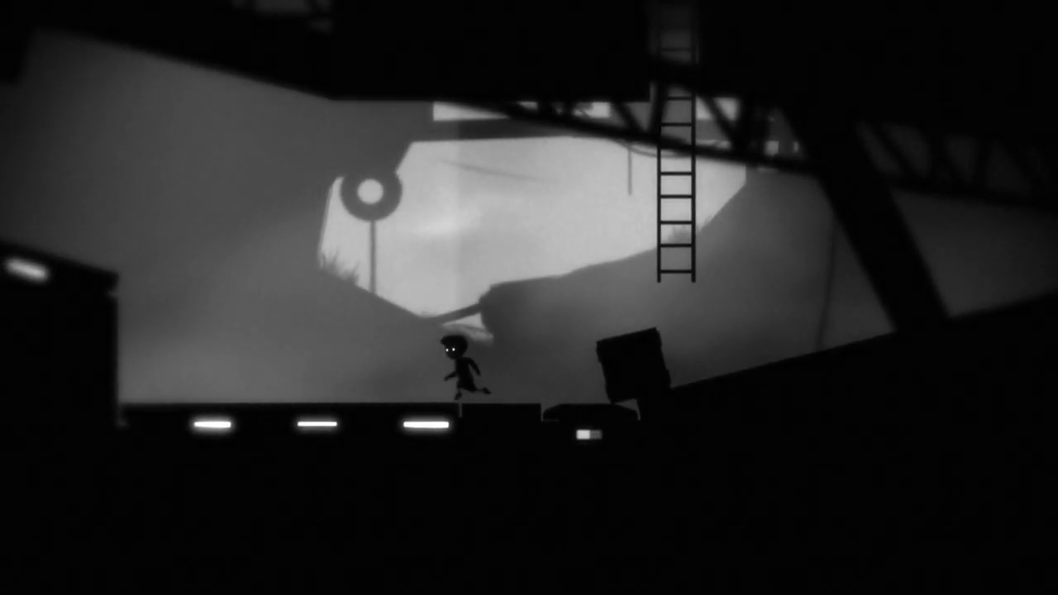
pyautogui.press('Left')
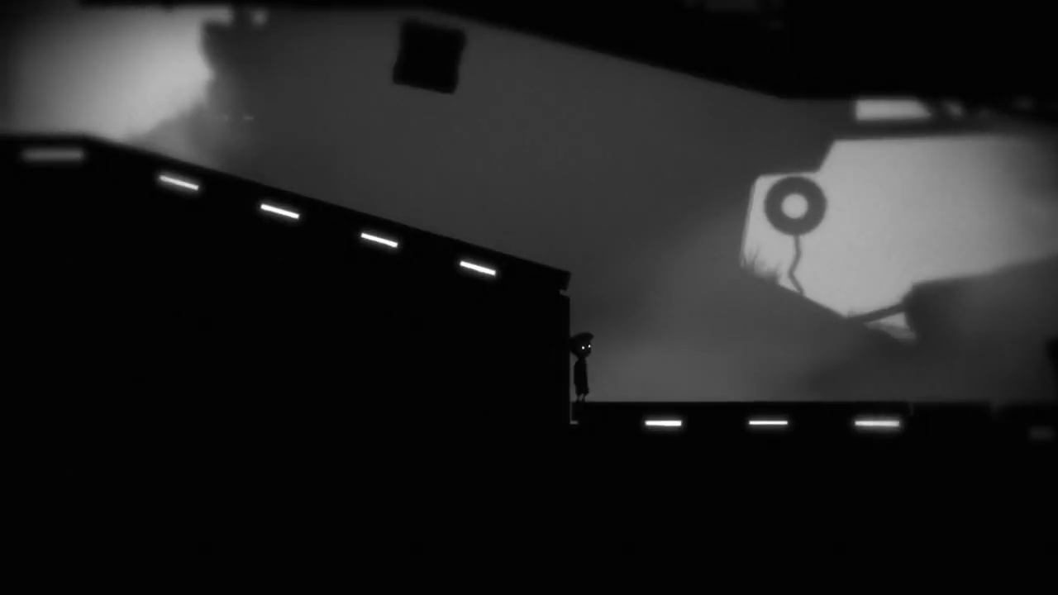
pyautogui.press('Right')
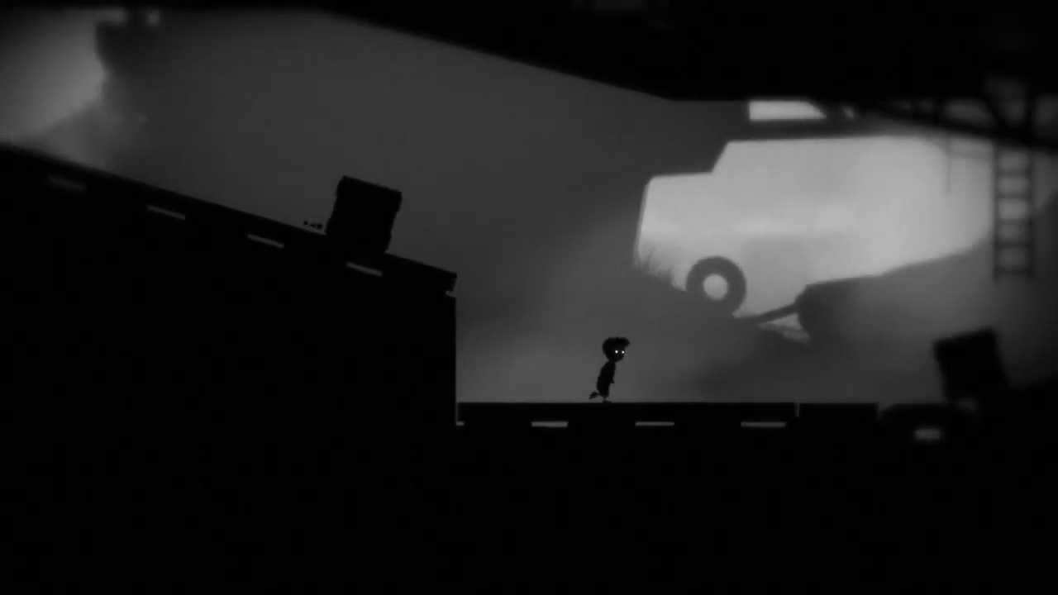
pyautogui.press('Right')
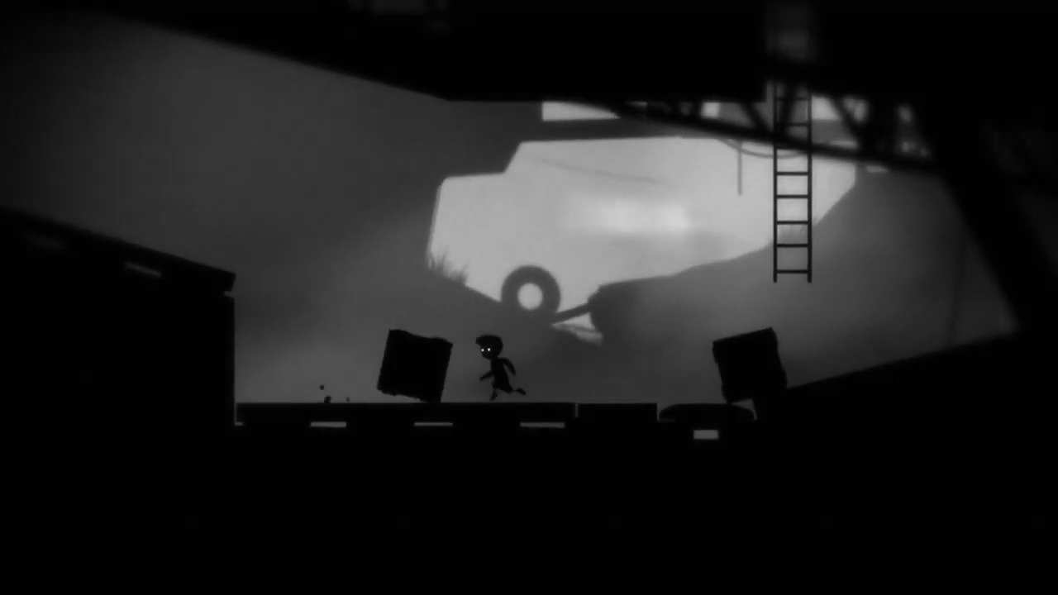
pyautogui.press('Left')
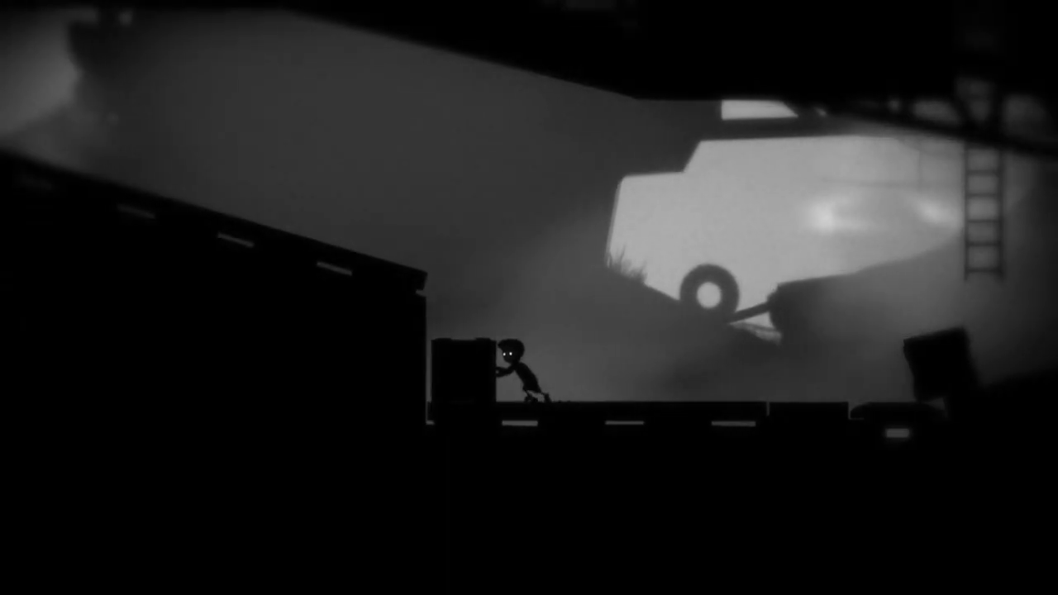
pyautogui.press('Right')
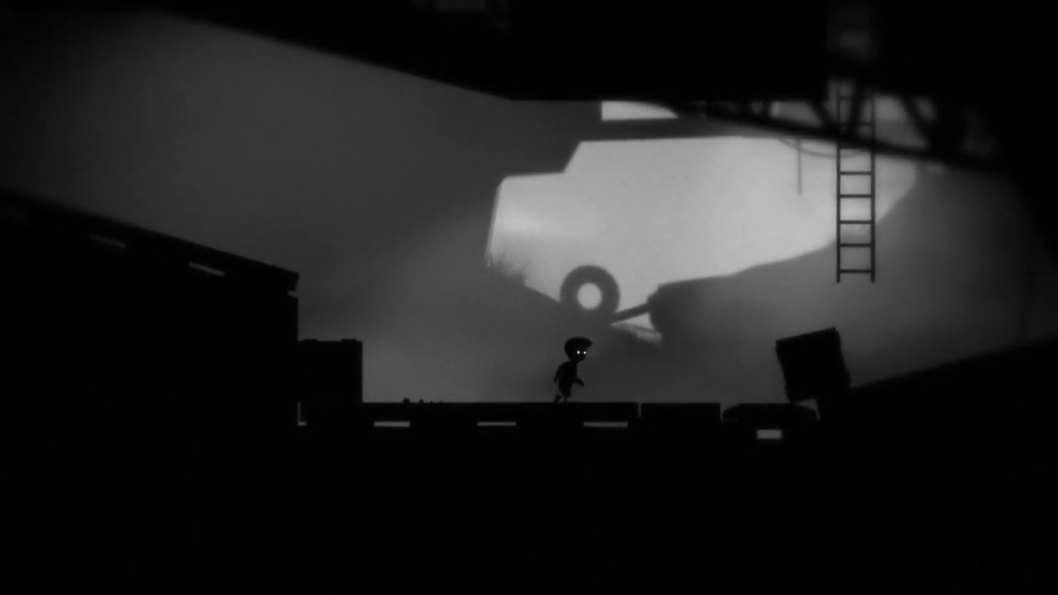
pyautogui.press('Right')
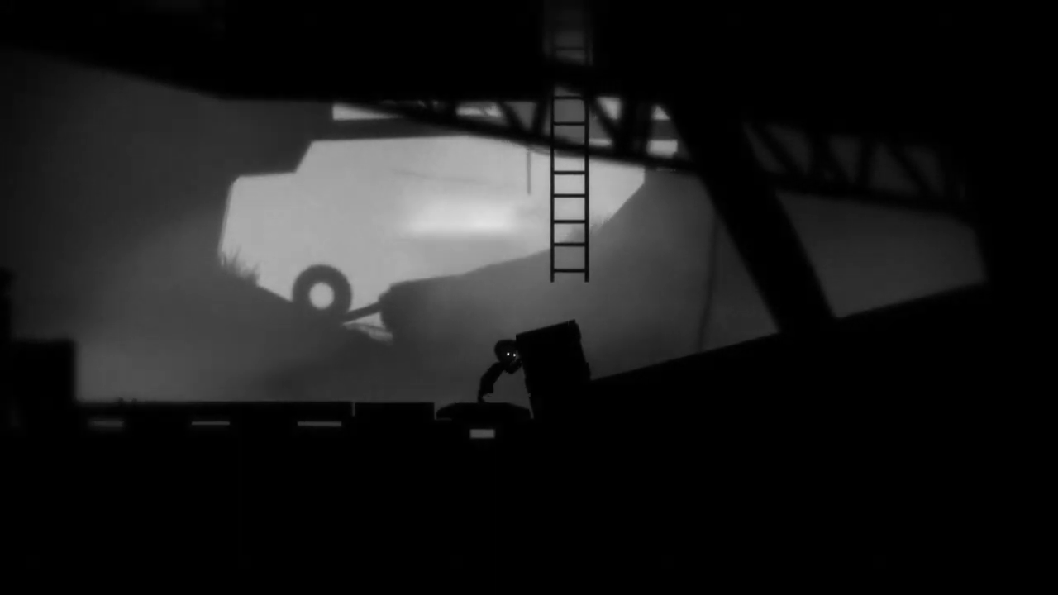
pyautogui.press('Right')
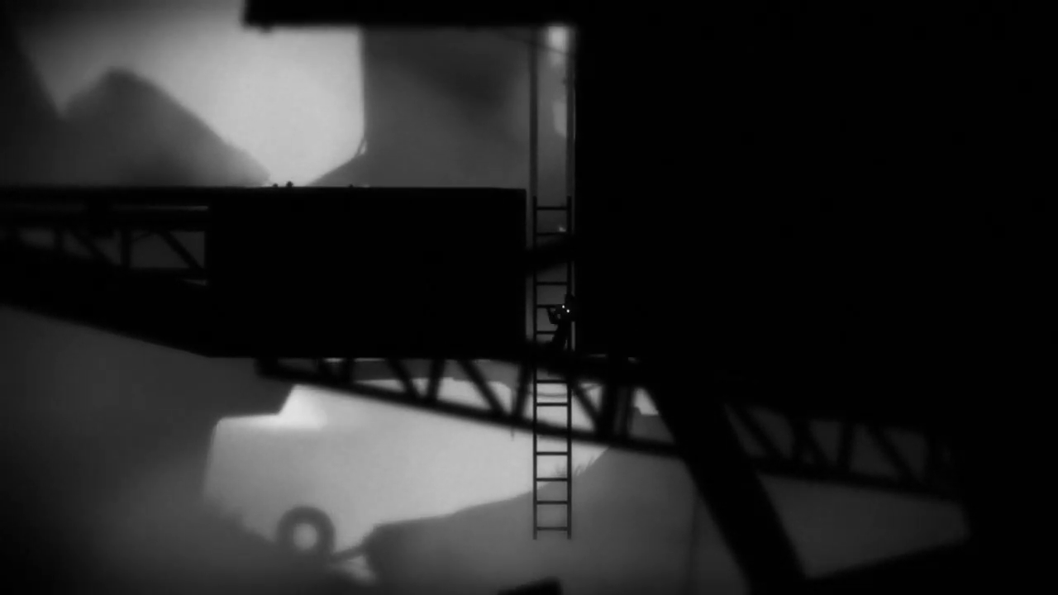
pyautogui.press('Up')
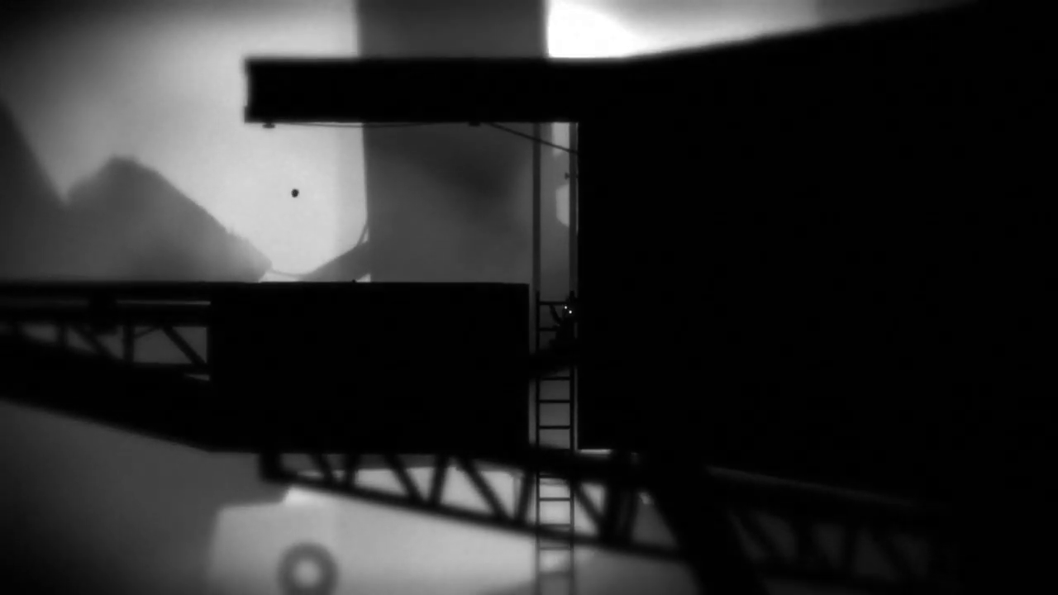
pyautogui.press('Left')
pyautogui.press('Left')
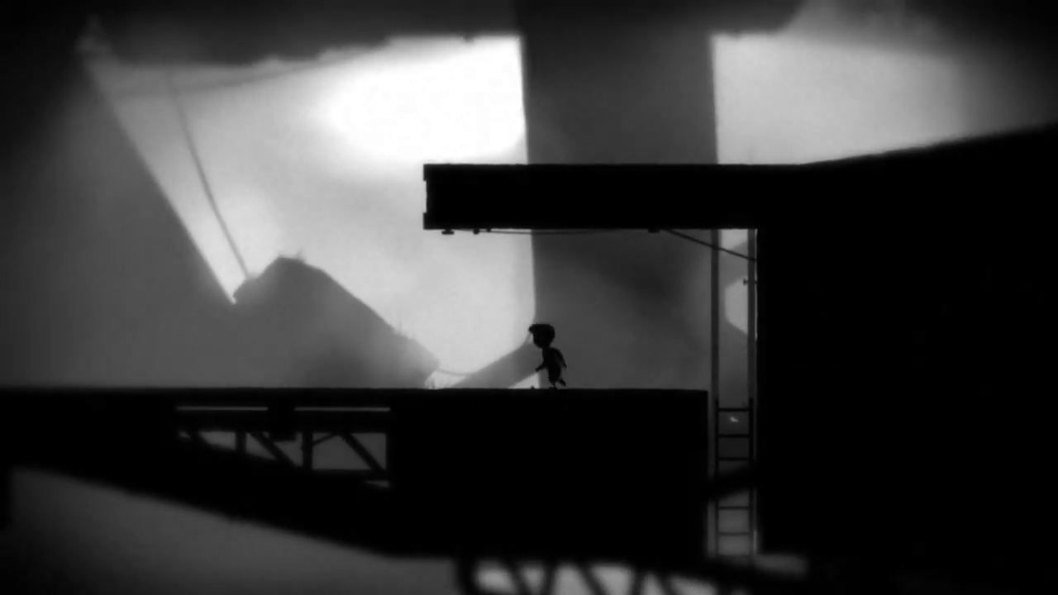
pyautogui.press('Left')
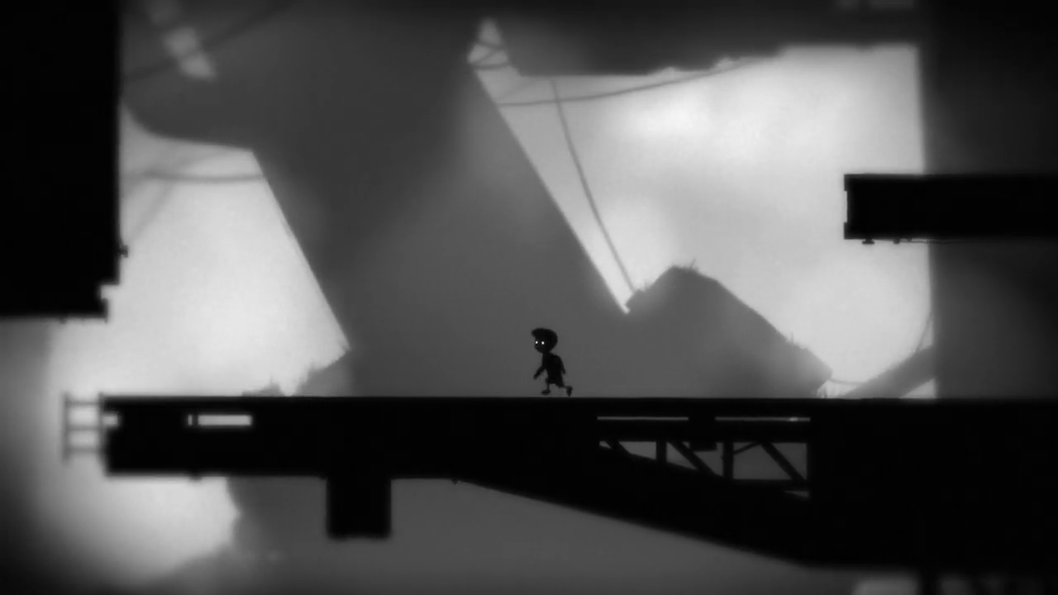
pyautogui.press('Left')
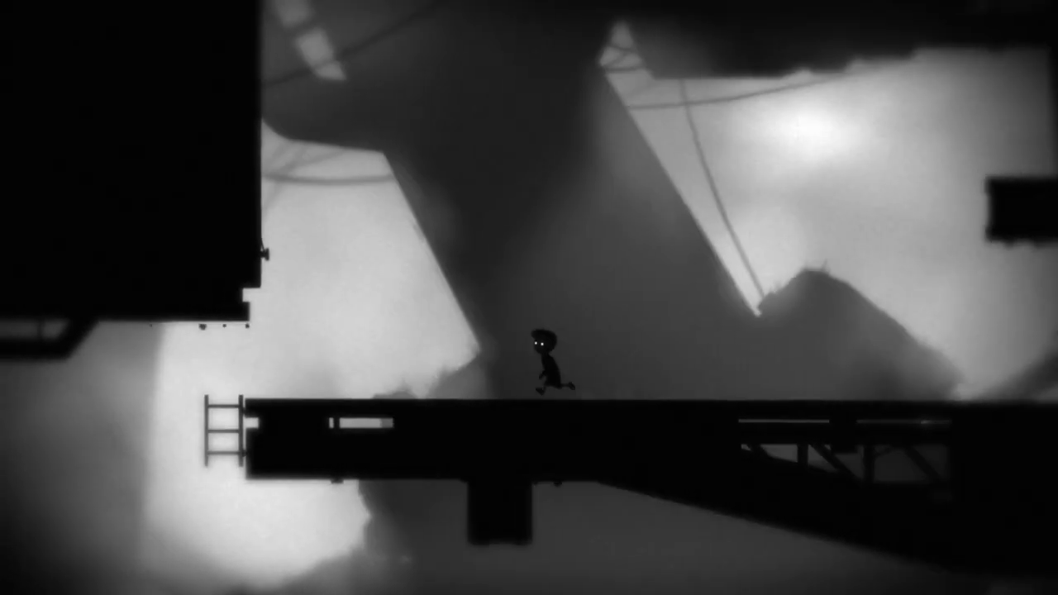
pyautogui.press('Left')
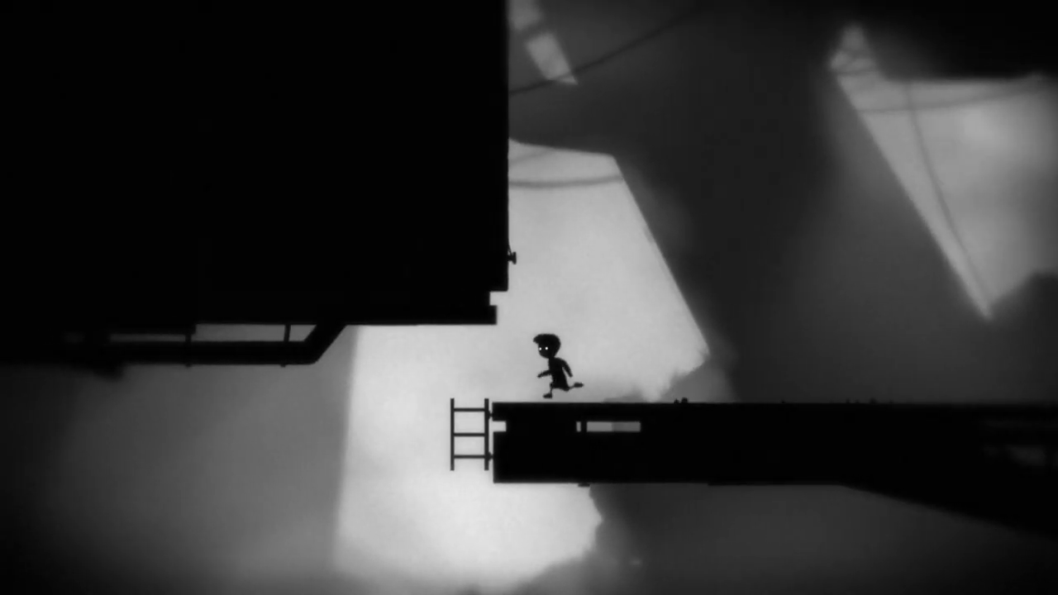
pyautogui.press('Down')
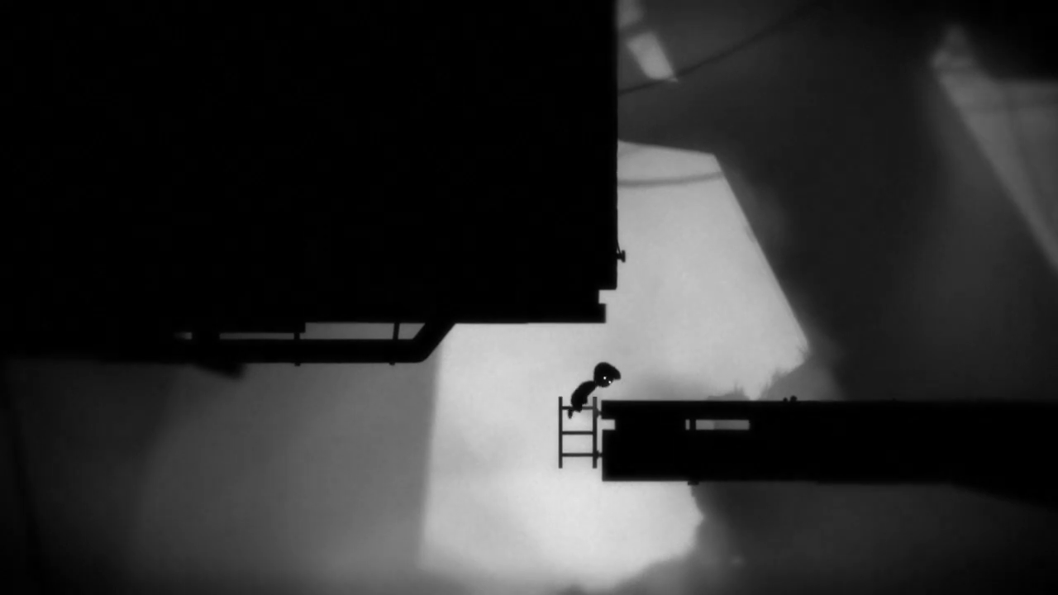
pyautogui.press('Down')
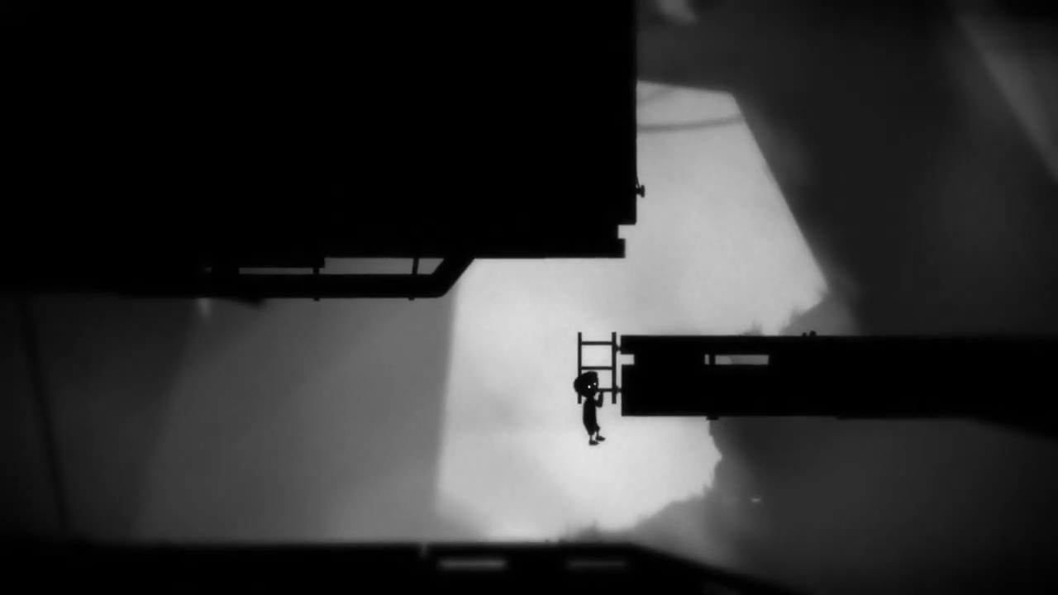
pyautogui.press('Right')
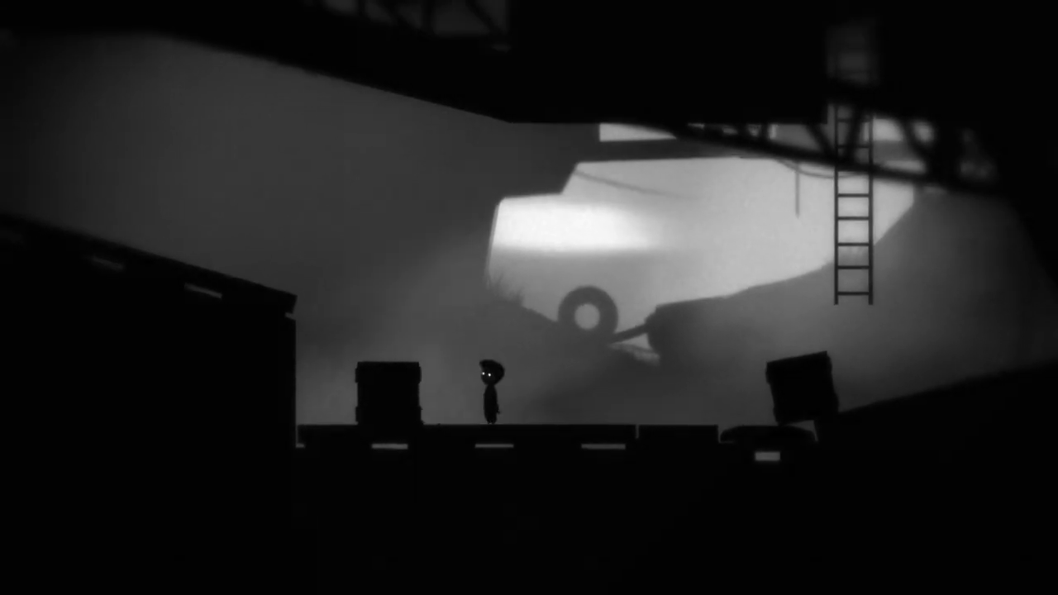
pyautogui.press('Left')
pyautogui.press('Right')
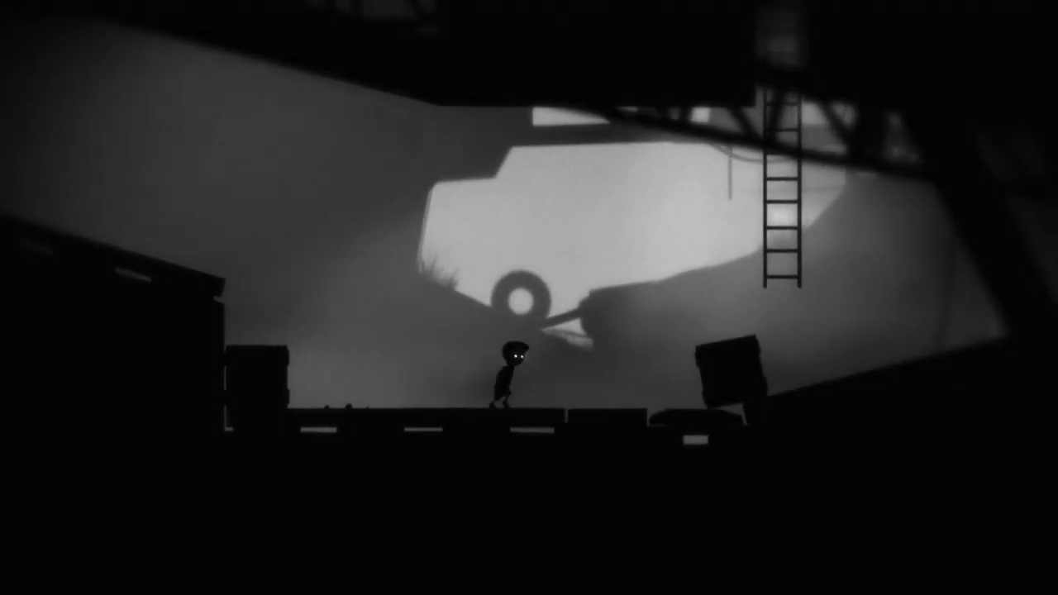
pyautogui.press('Right')
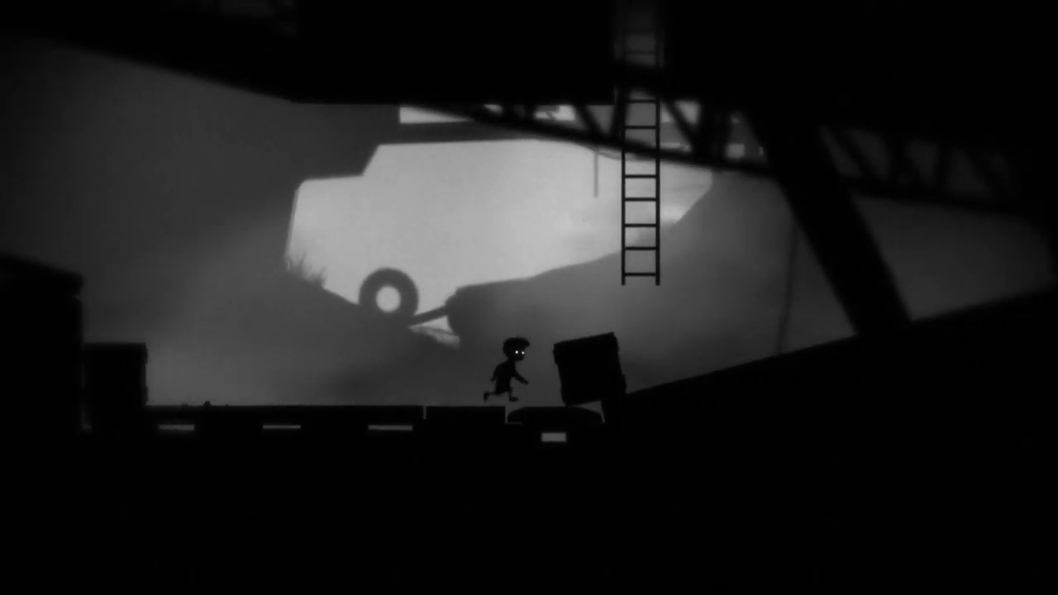
pyautogui.press('Right')
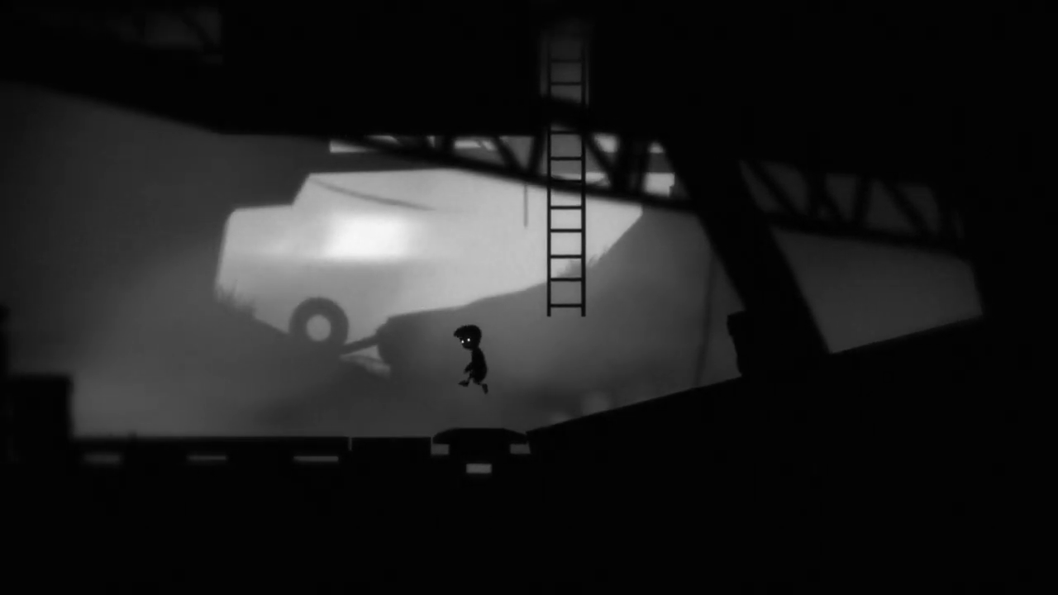
pyautogui.press('Left')
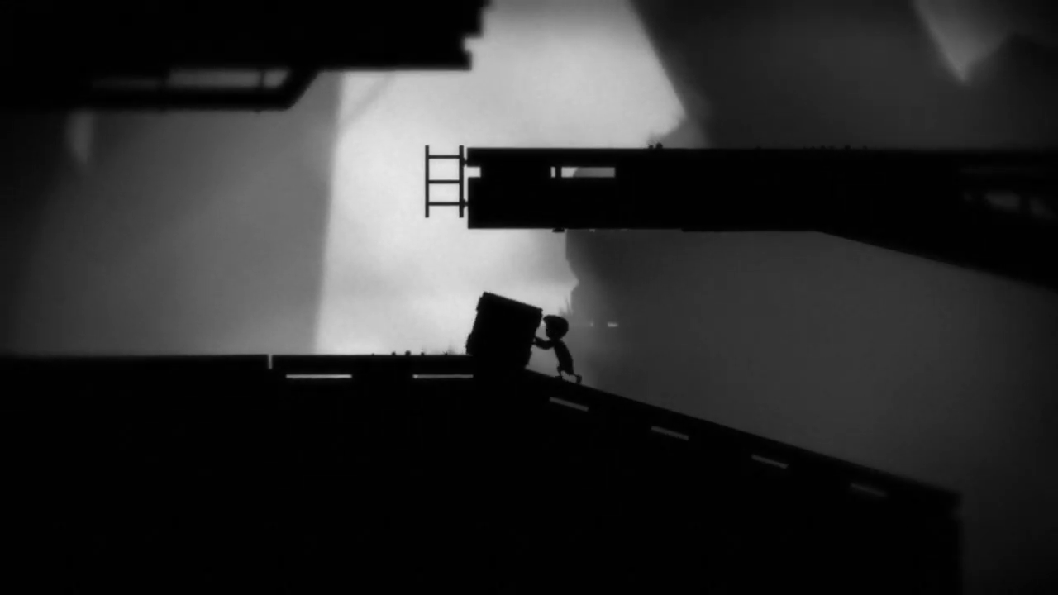
pyautogui.press('Left')
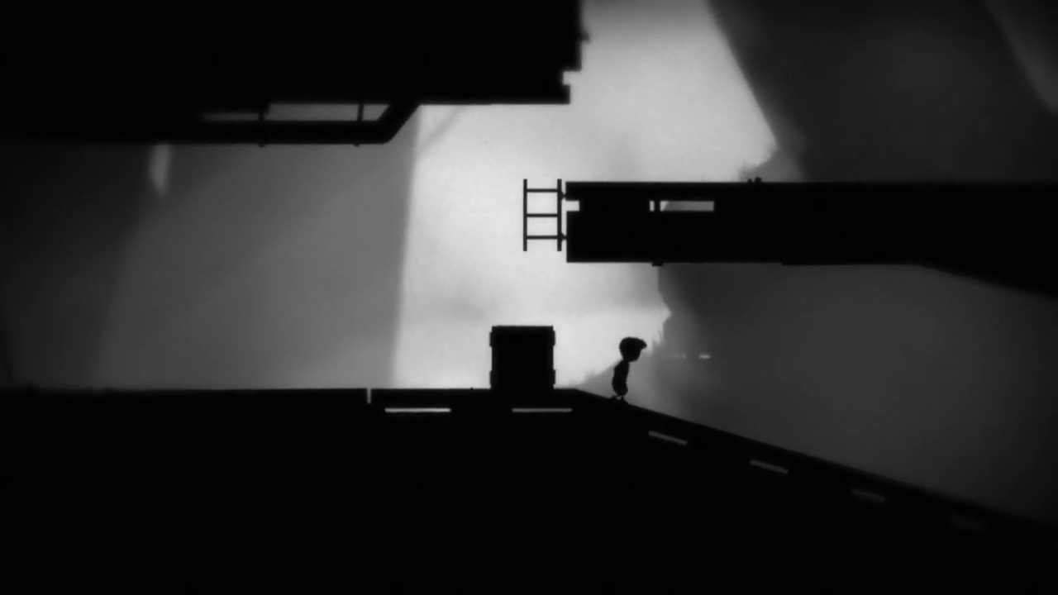
pyautogui.press('Right')
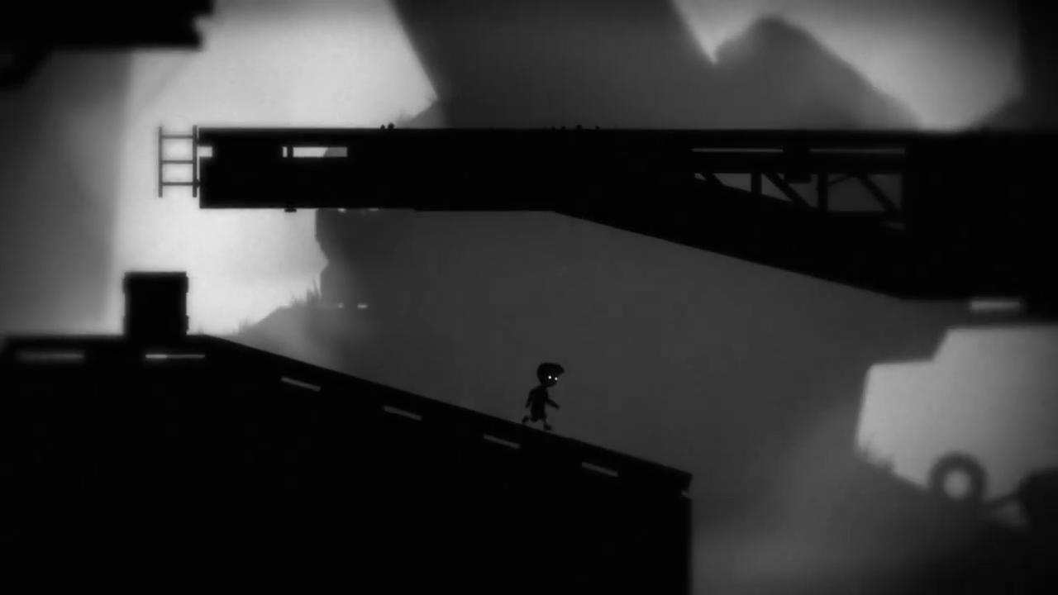
pyautogui.press('Right')
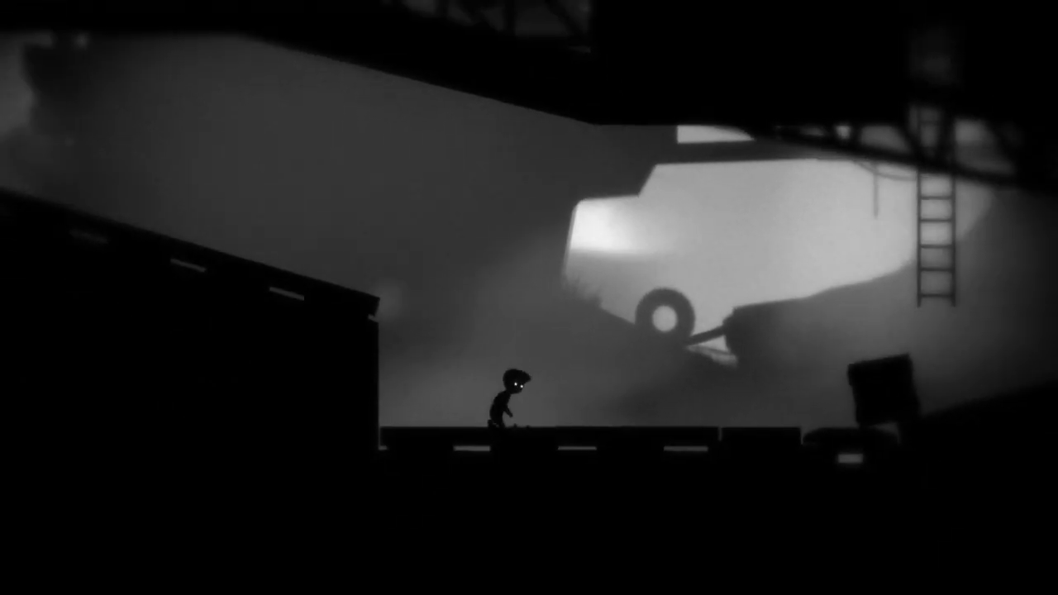
pyautogui.press('Right')
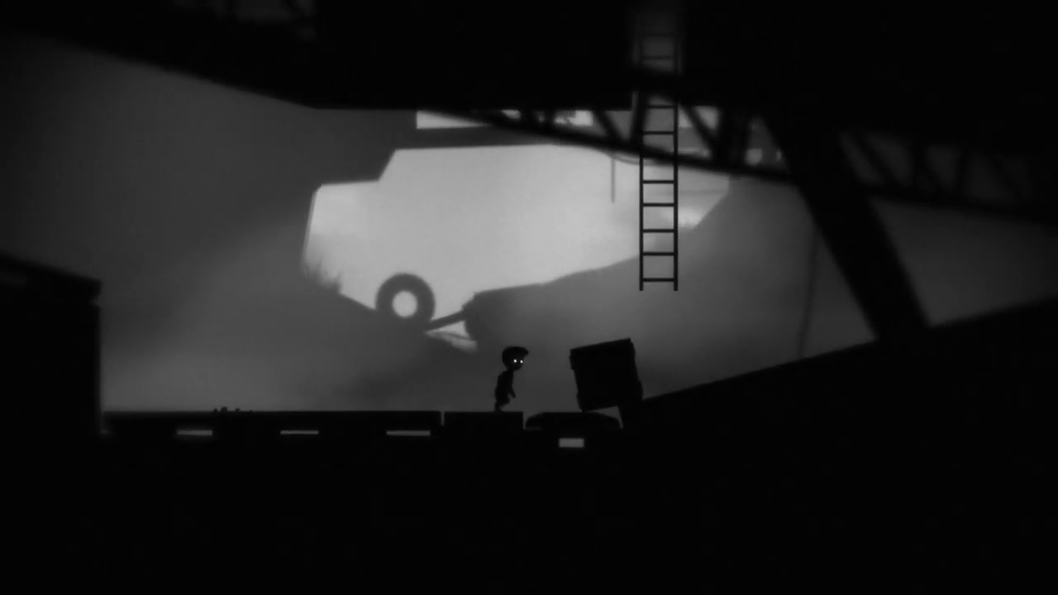
pyautogui.press('Right')
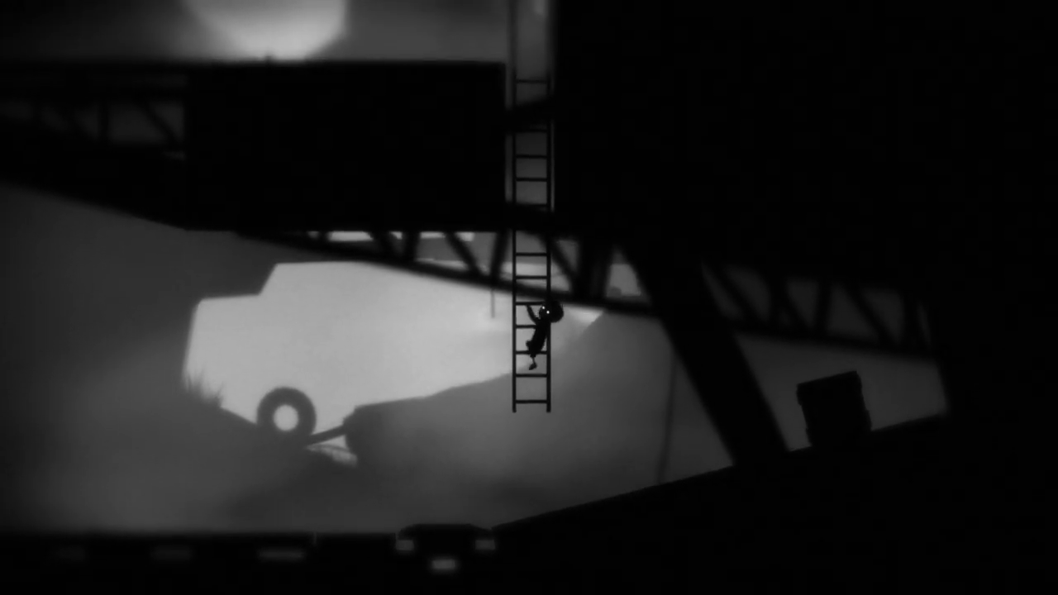
pyautogui.press('Up')
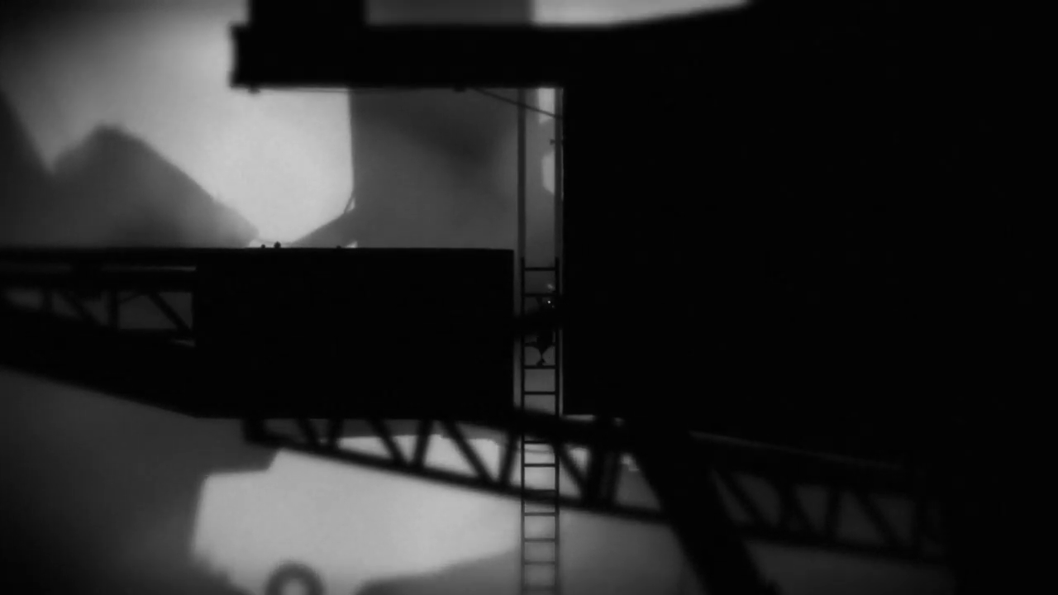
pyautogui.press('Up')
pyautogui.press('Left')
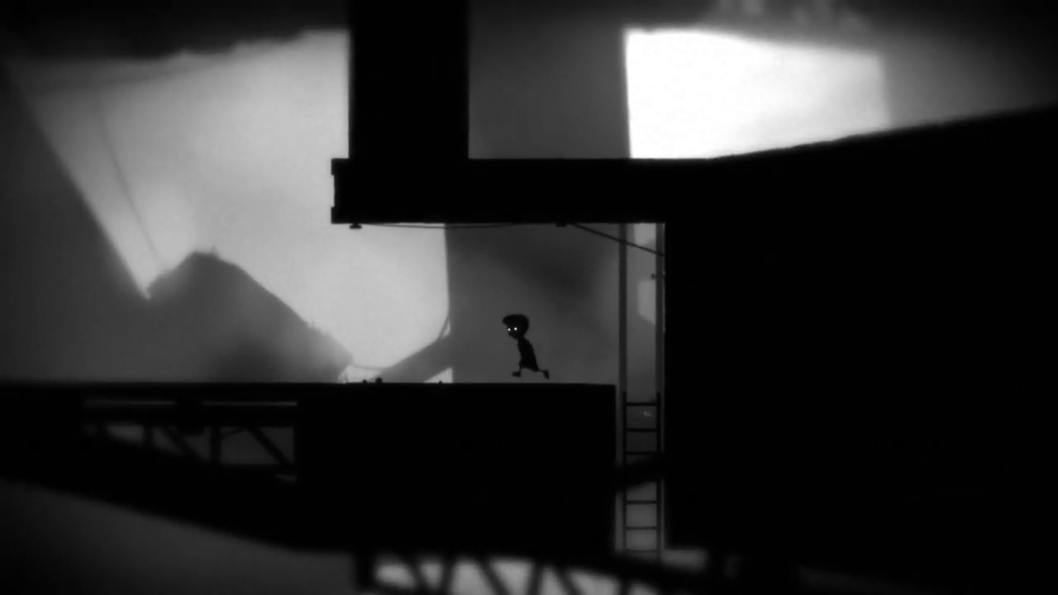
pyautogui.press('Left')
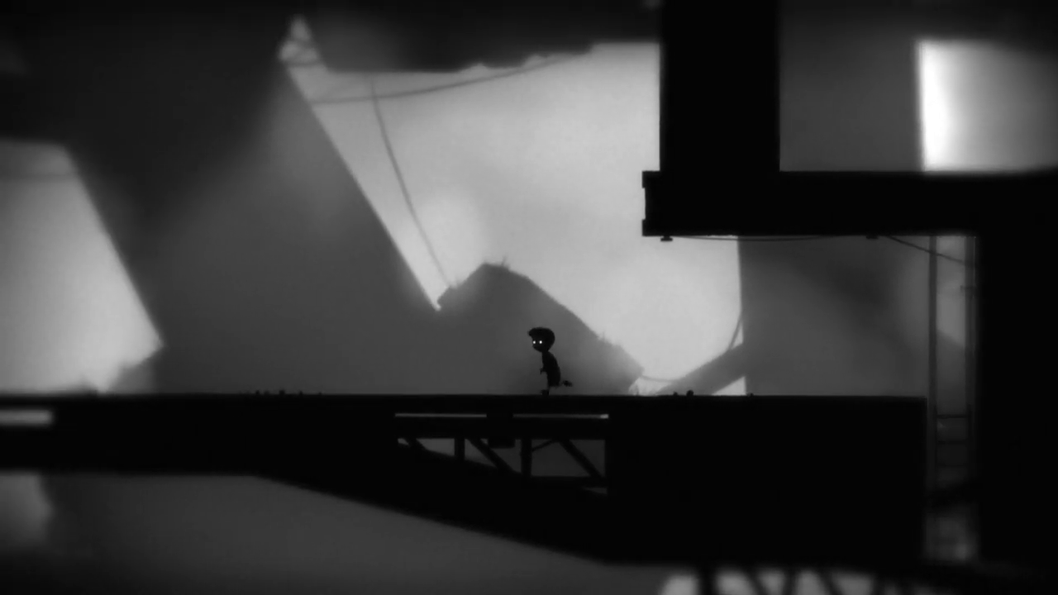
pyautogui.press('Left')
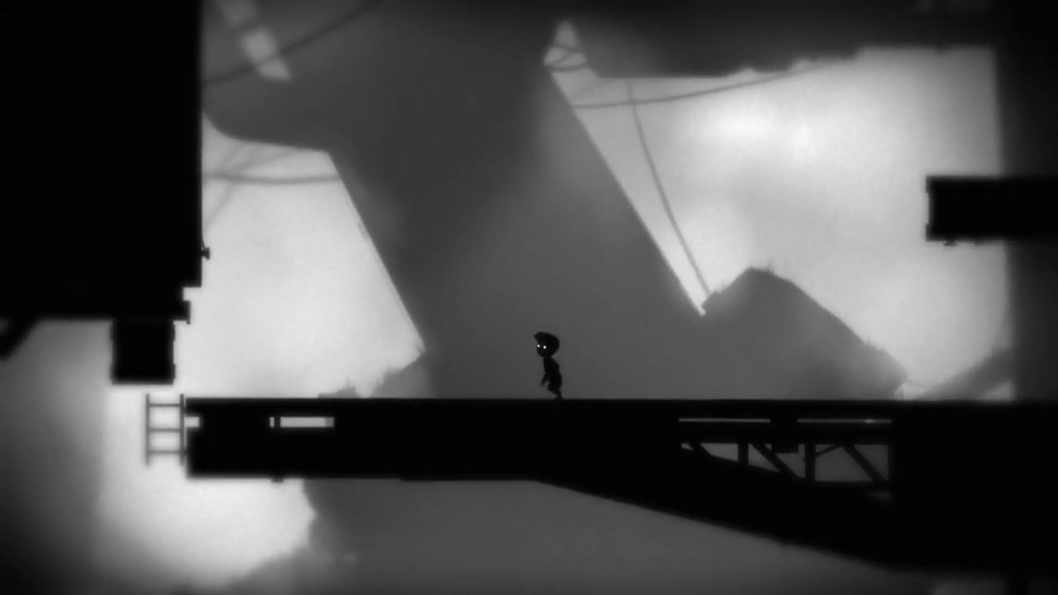
pyautogui.press('Left')
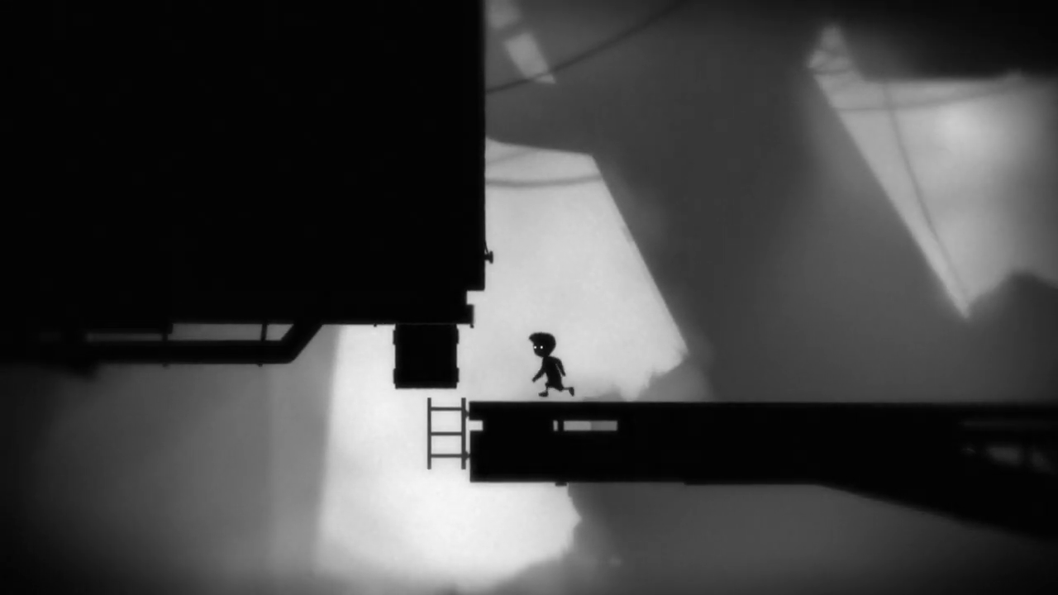
pyautogui.press('Left')
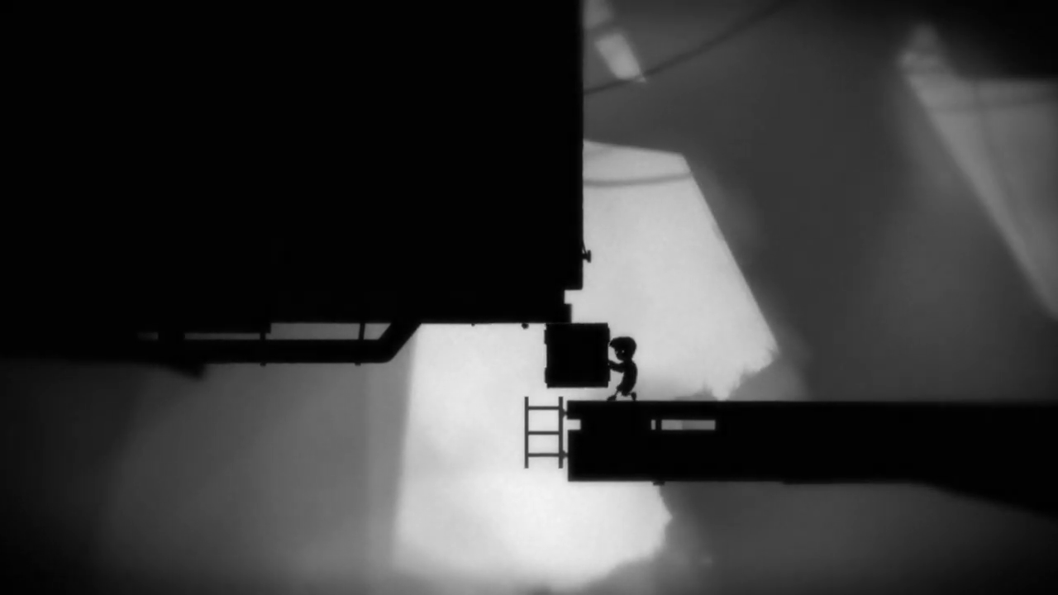
pyautogui.press('Right')
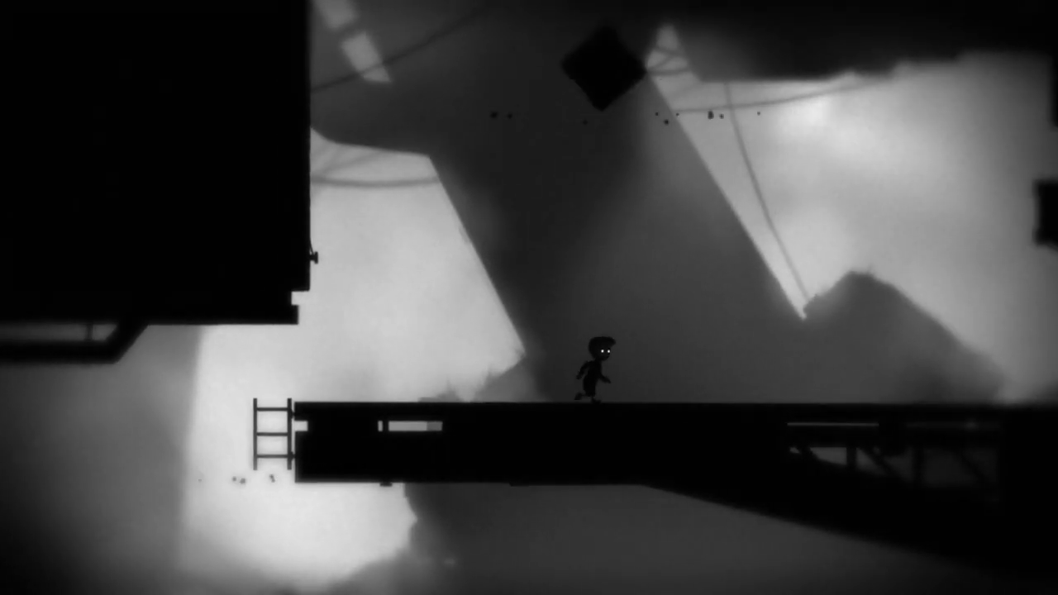
pyautogui.press('Left')
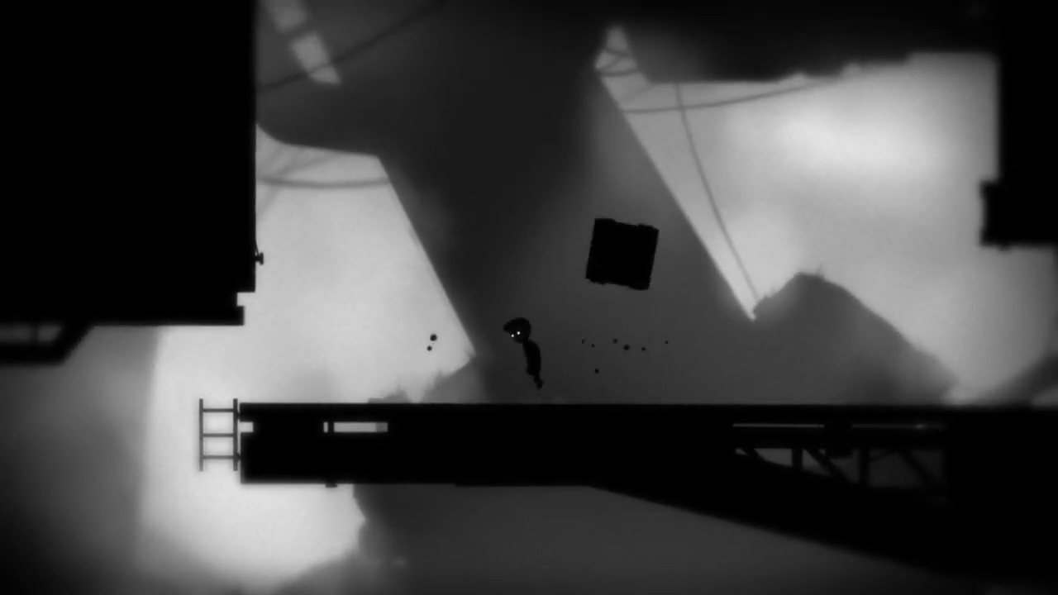
pyautogui.press('Right')
pyautogui.press('Right')
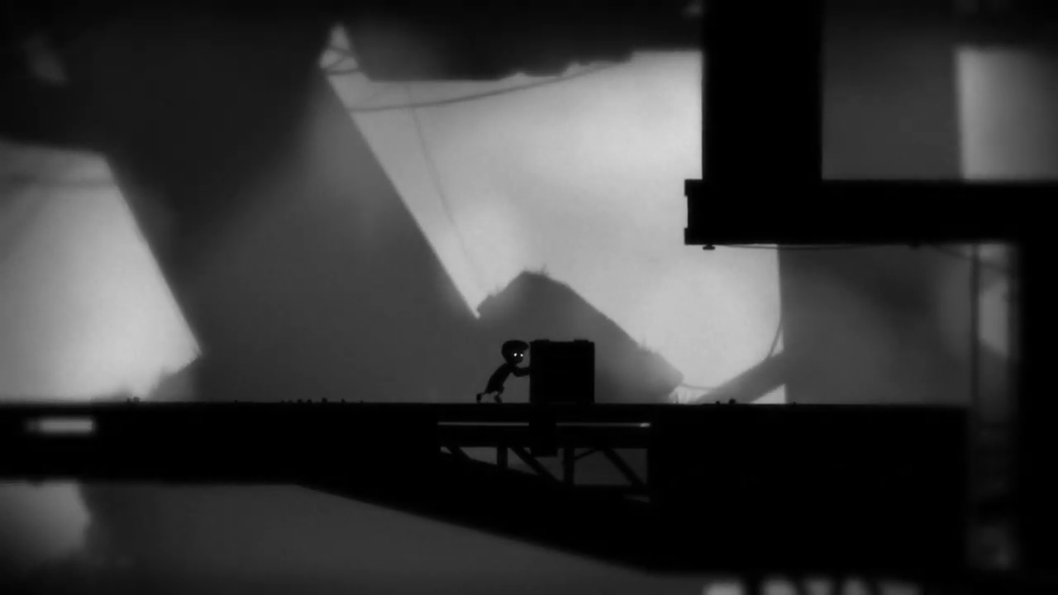
pyautogui.press('Right')
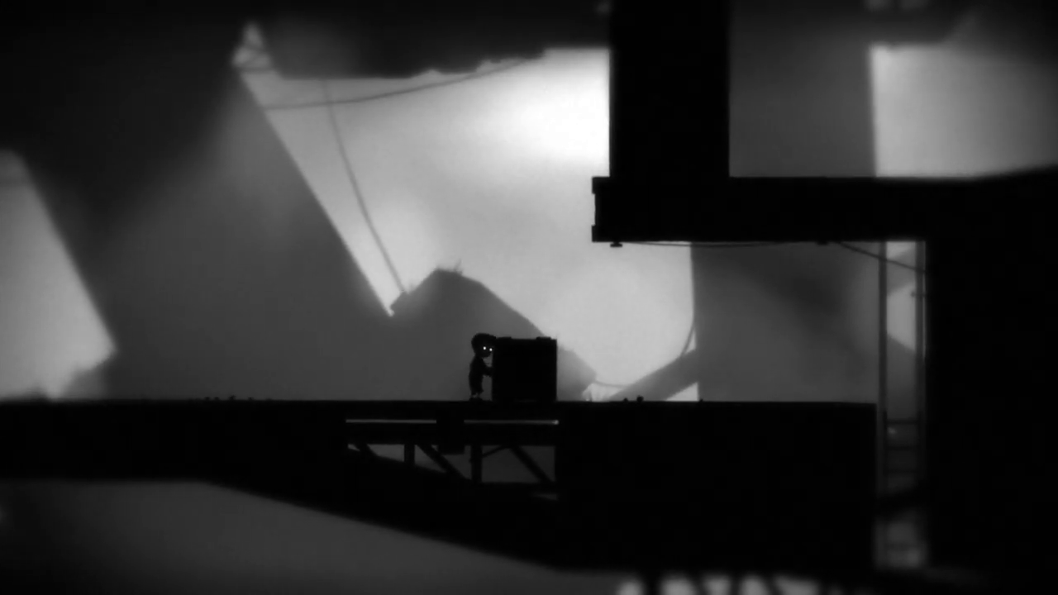
pyautogui.press('Left')
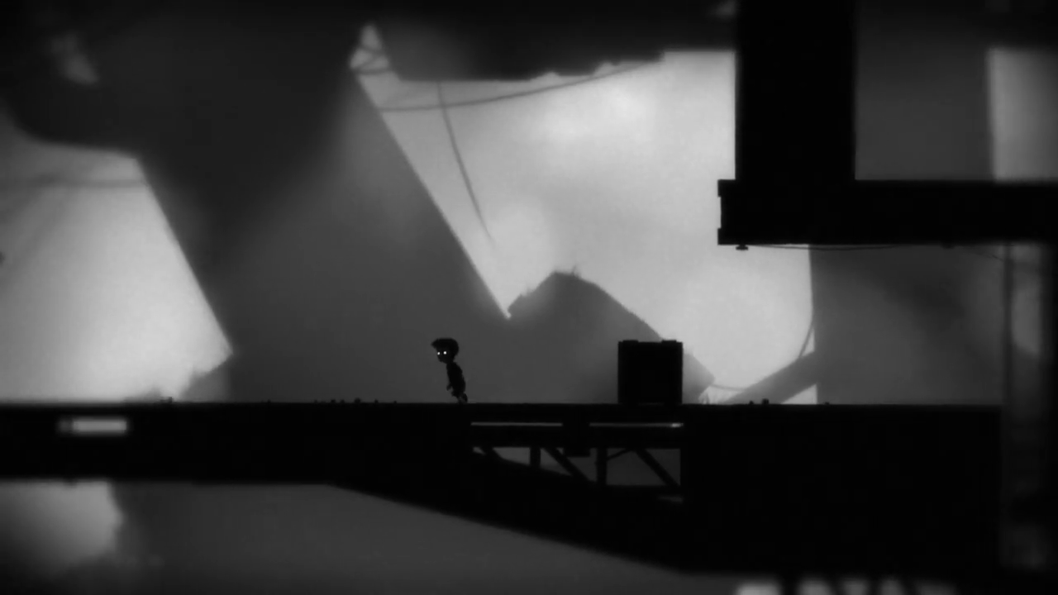
pyautogui.press('Right')
pyautogui.press('Up')
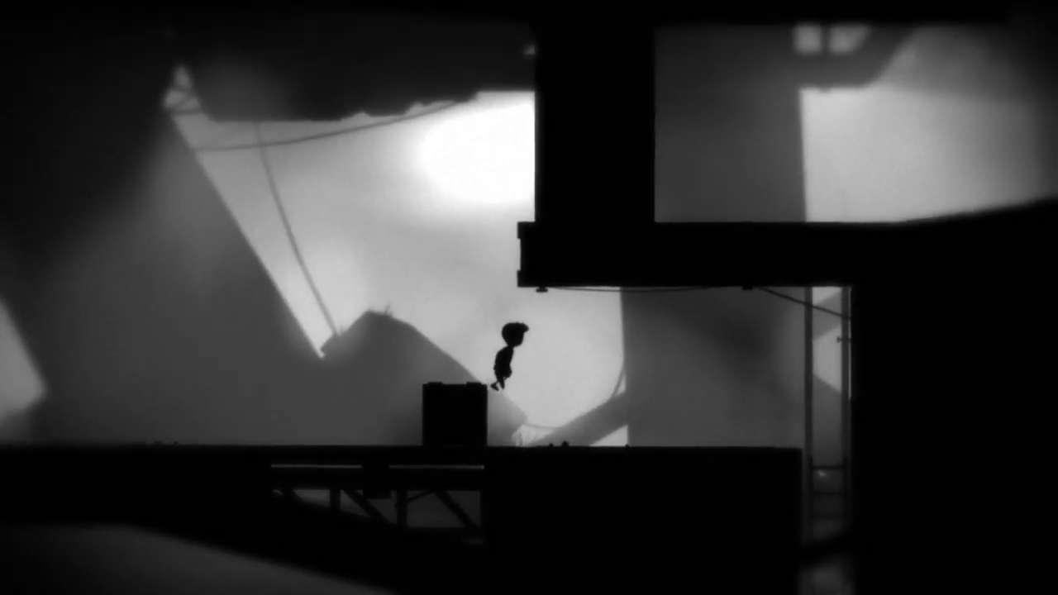
pyautogui.press('Right')
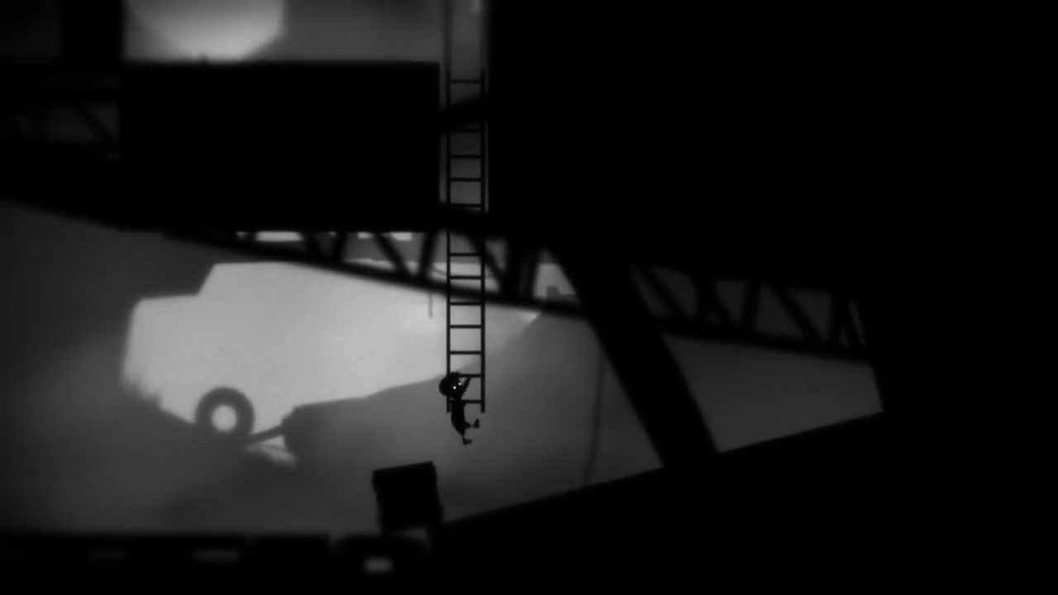
pyautogui.press('Down')
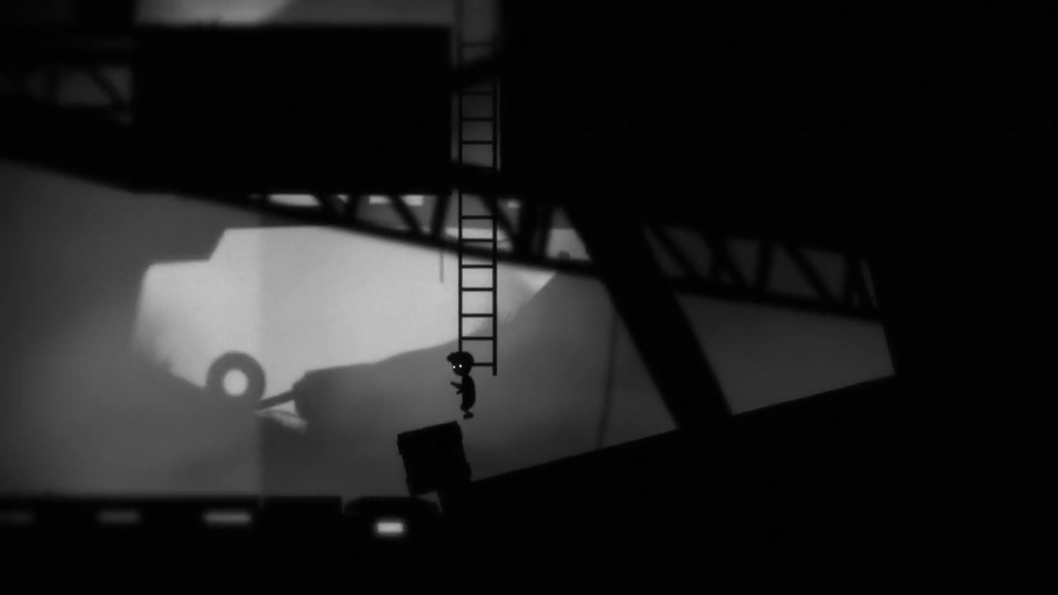
pyautogui.press('ctrl')
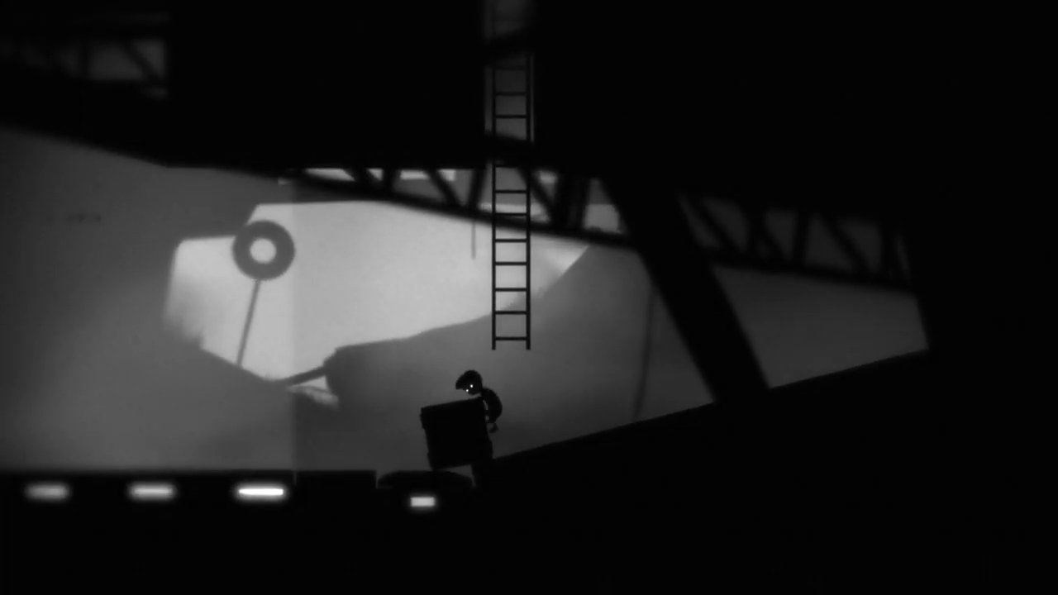
pyautogui.press('Right')
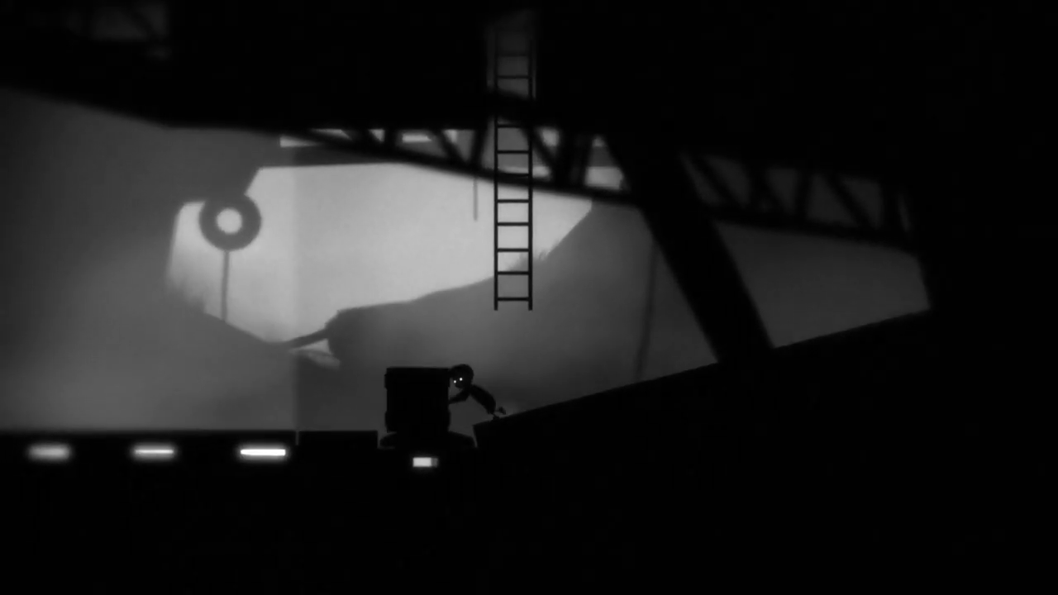
pyautogui.press('Left')
pyautogui.press('Up')
pyautogui.press('Left')
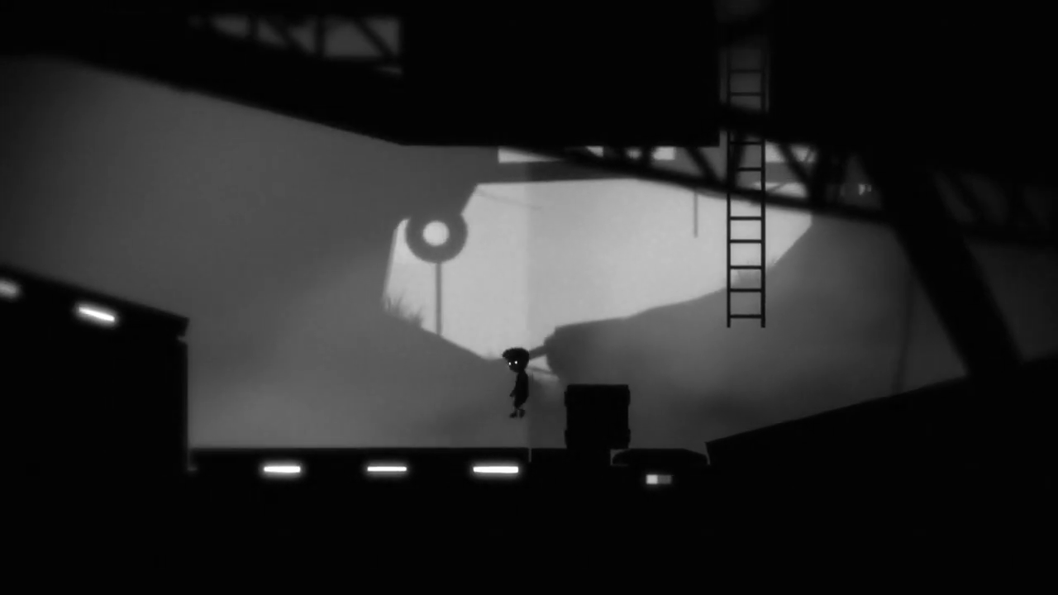
pyautogui.press('Right')
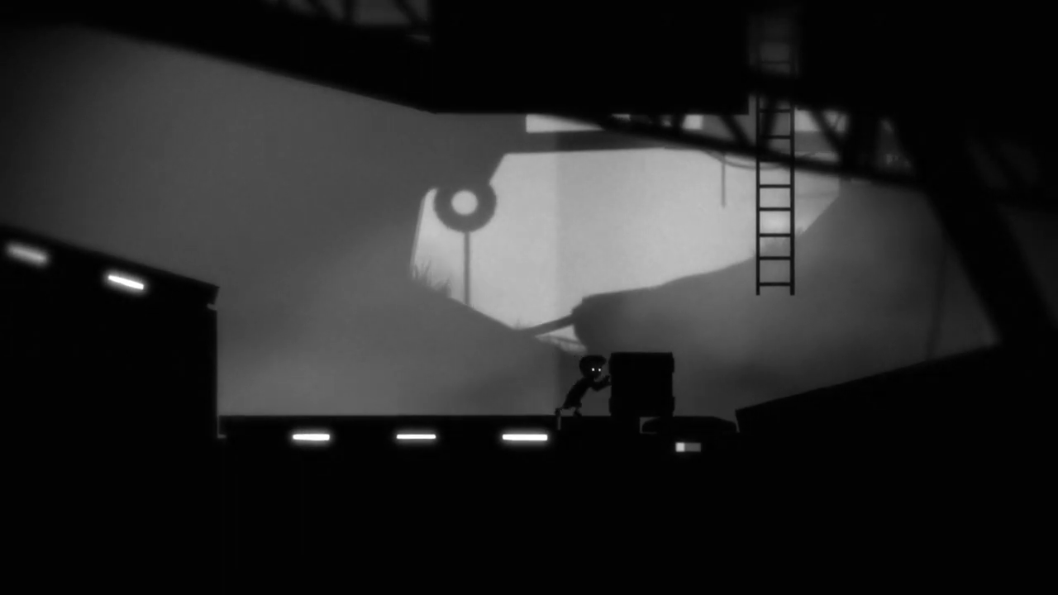
pyautogui.press('Right')
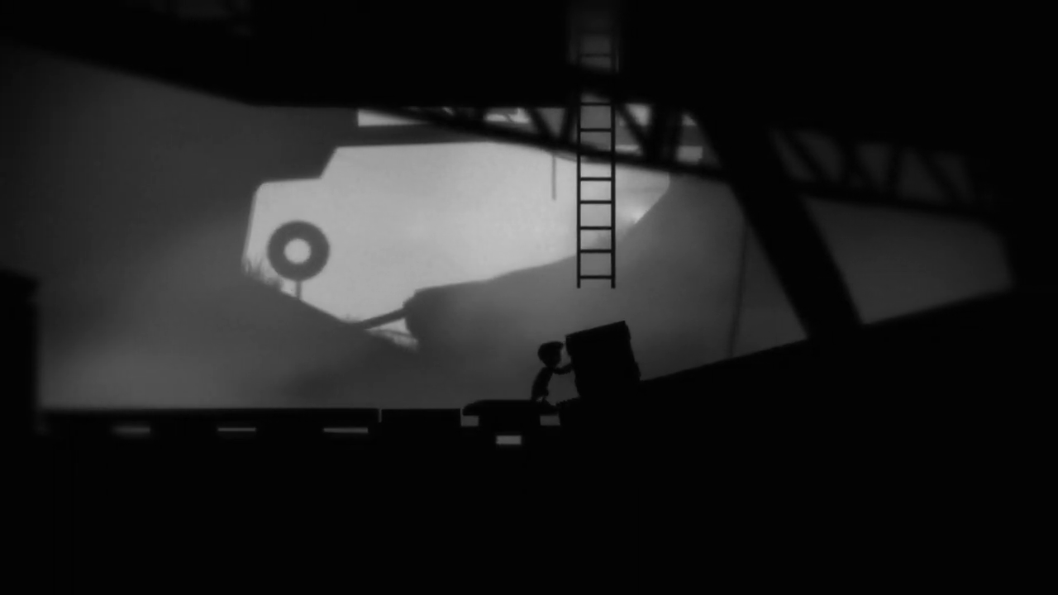
pyautogui.press('Right')
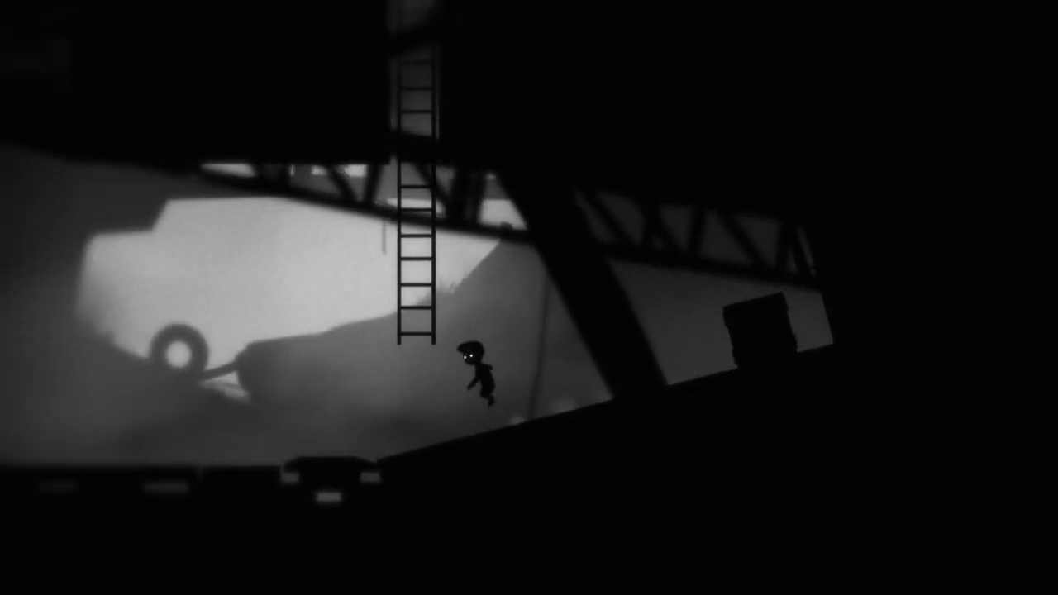
pyautogui.press('Up')
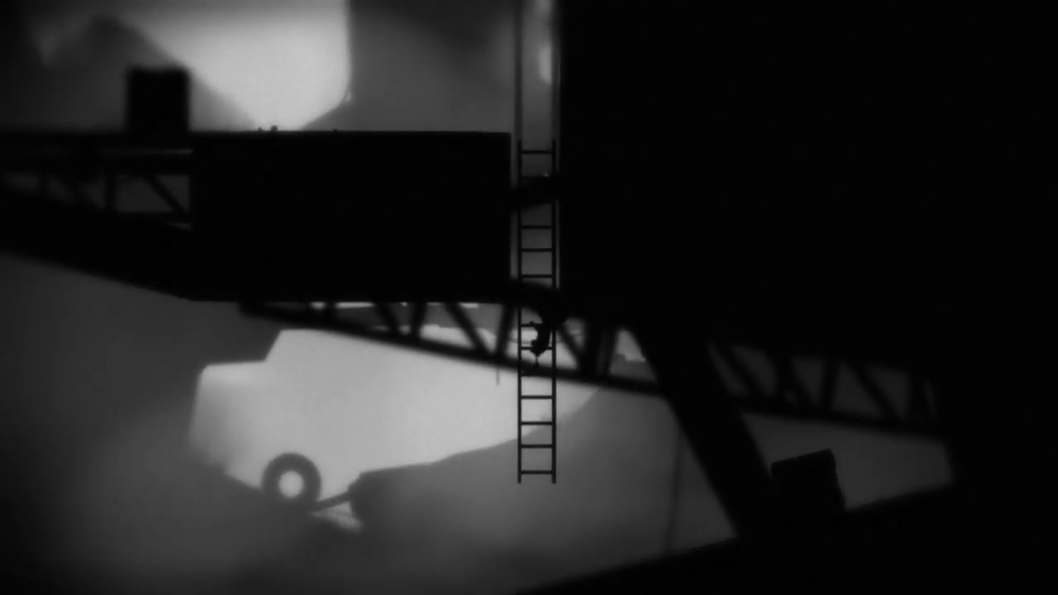
pyautogui.press('Up')
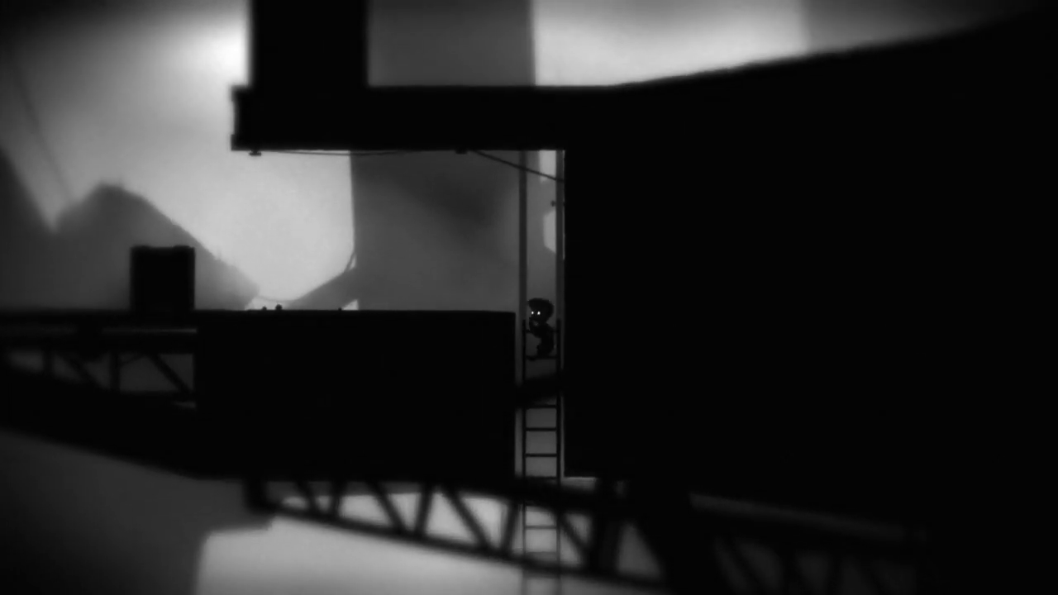
pyautogui.press('Up')
pyautogui.press('Left')
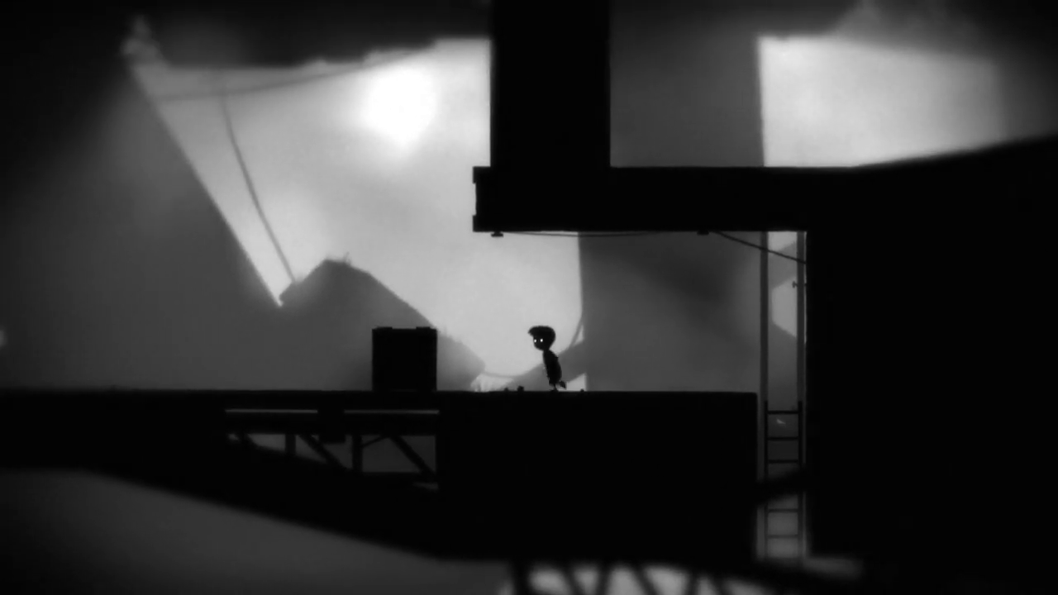
pyautogui.press('Left')
pyautogui.press('Up')
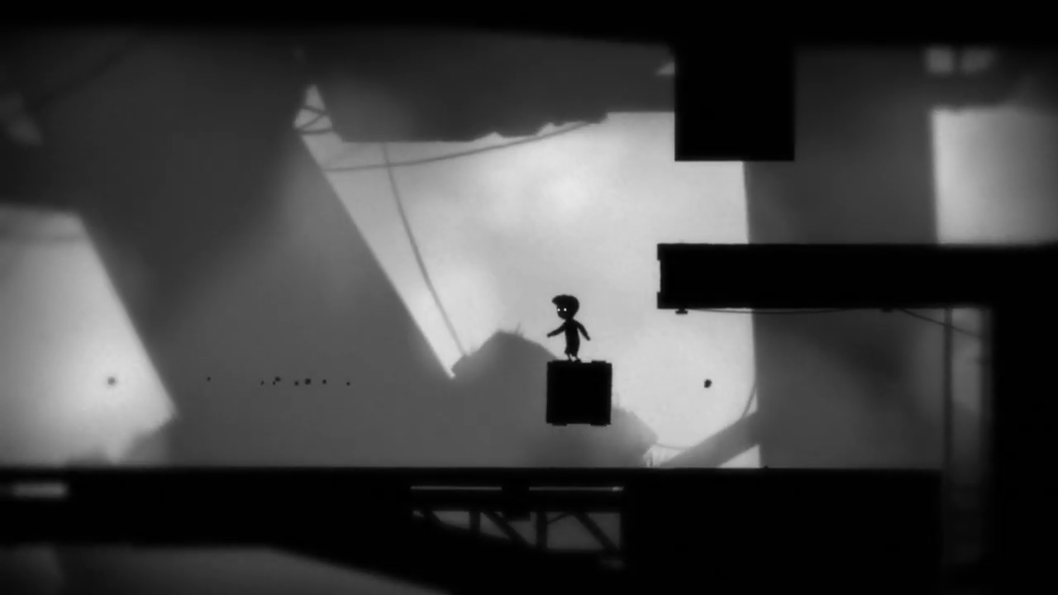